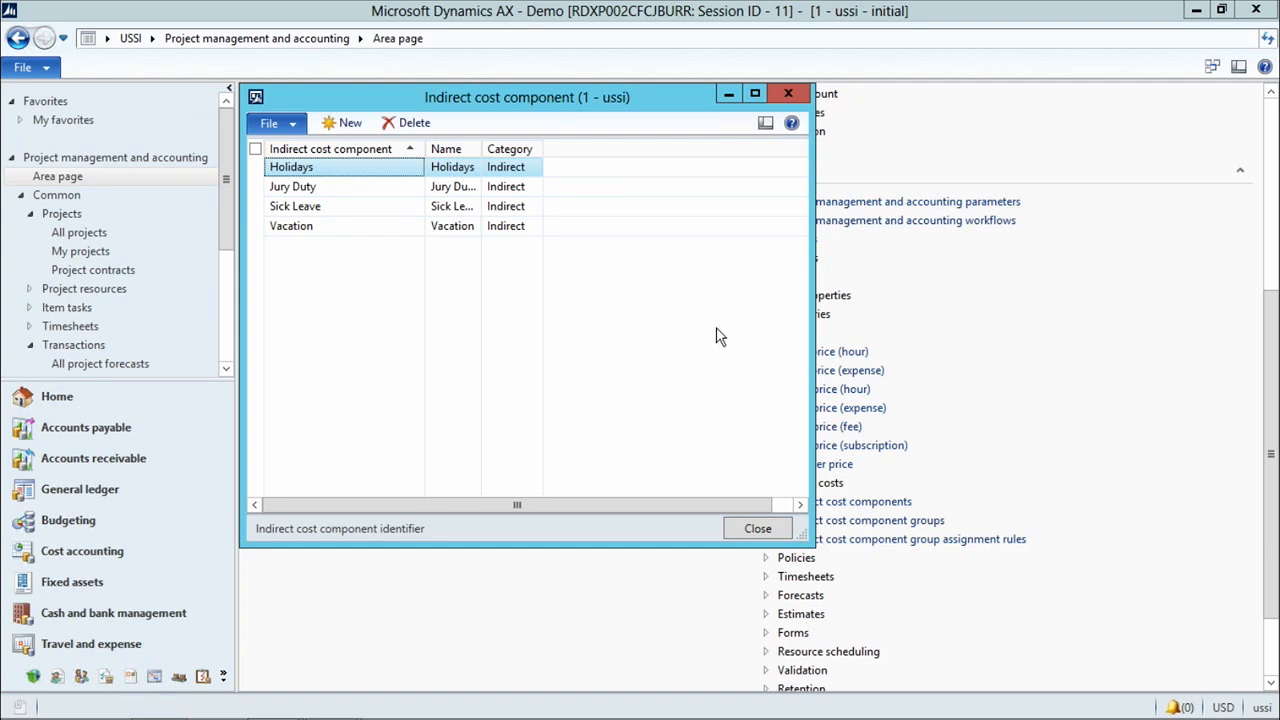
# Create an indirect cost component identified as Office rent and assign it the Indirect category
pyautogui.click(343, 125)
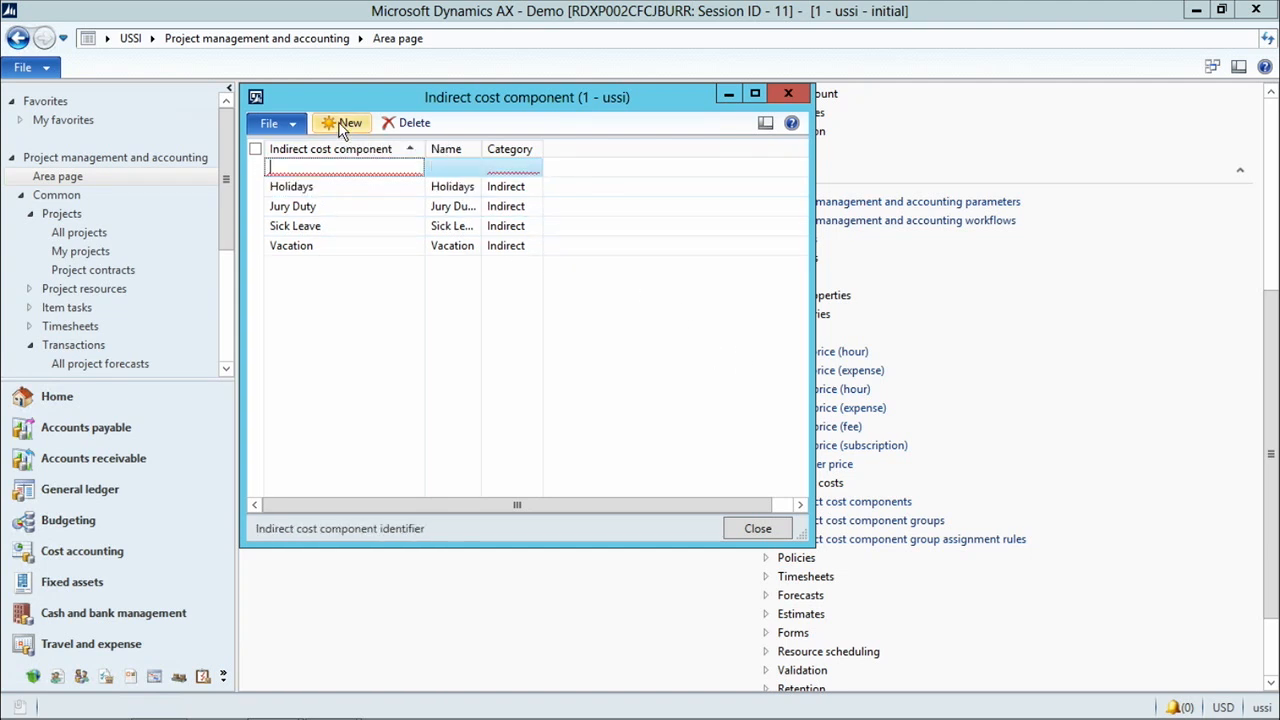
pyautogui.write('O')
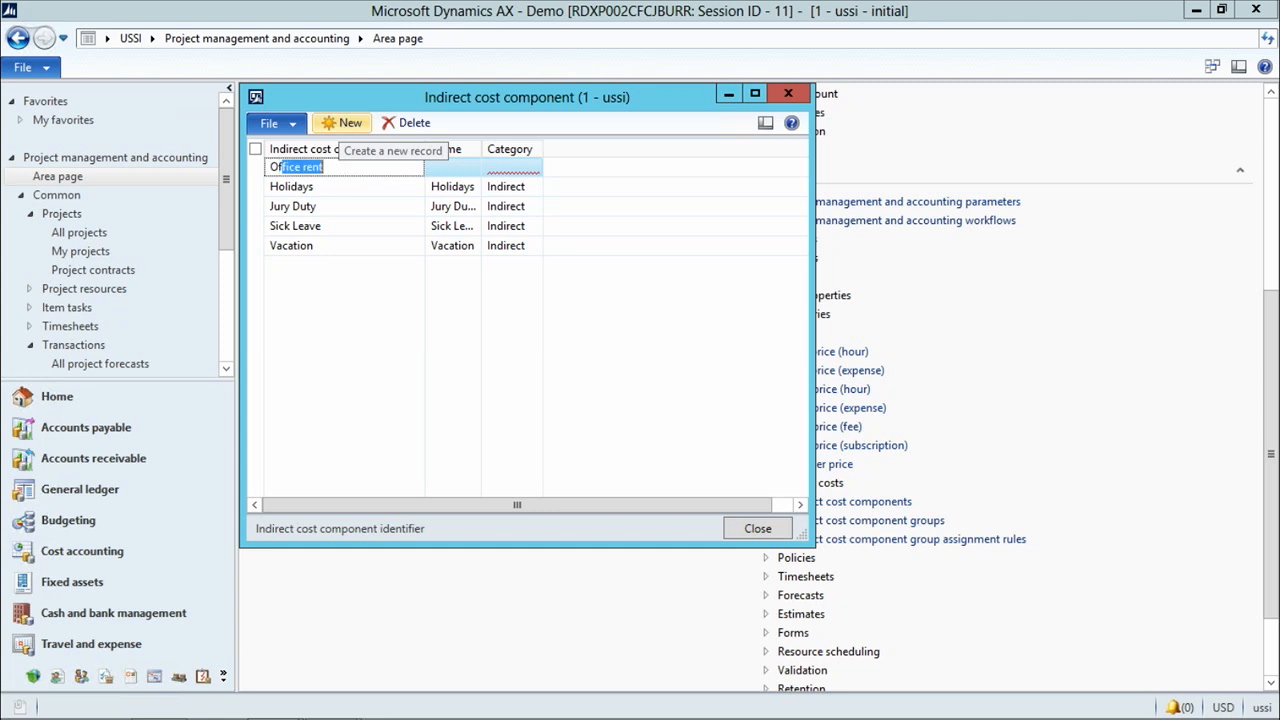
pyautogui.write('ffice rent')
pyautogui.click(528, 170)
pyautogui.click(533, 169)
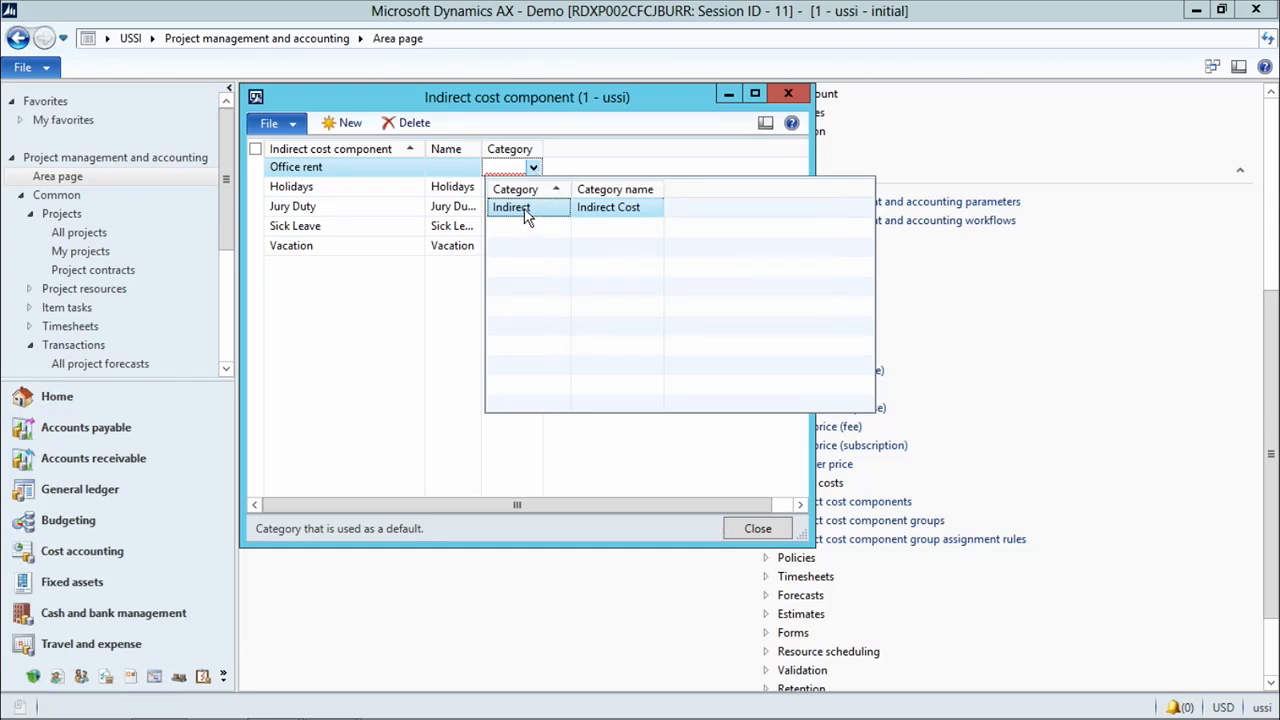
pyautogui.click(525, 212)
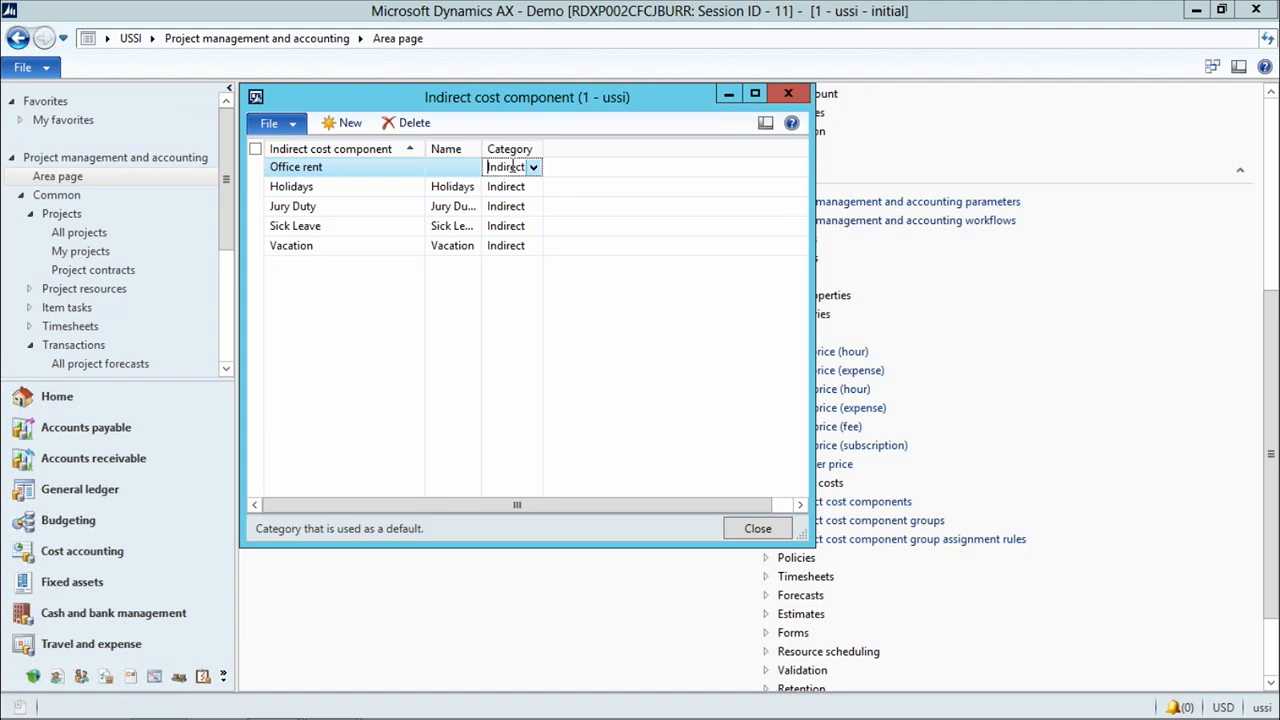
# View the details of the Indirect project category, including its transaction type and category settings
pyautogui.rightClick(510, 168)
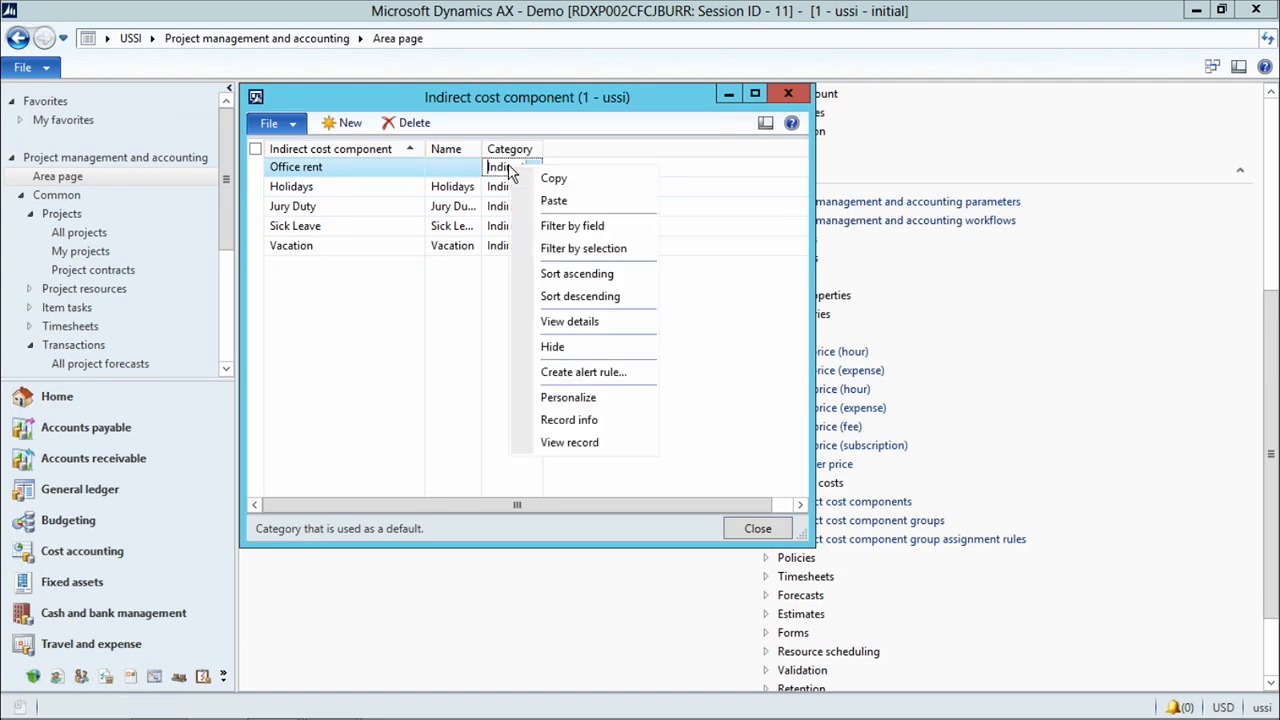
pyautogui.click(590, 321)
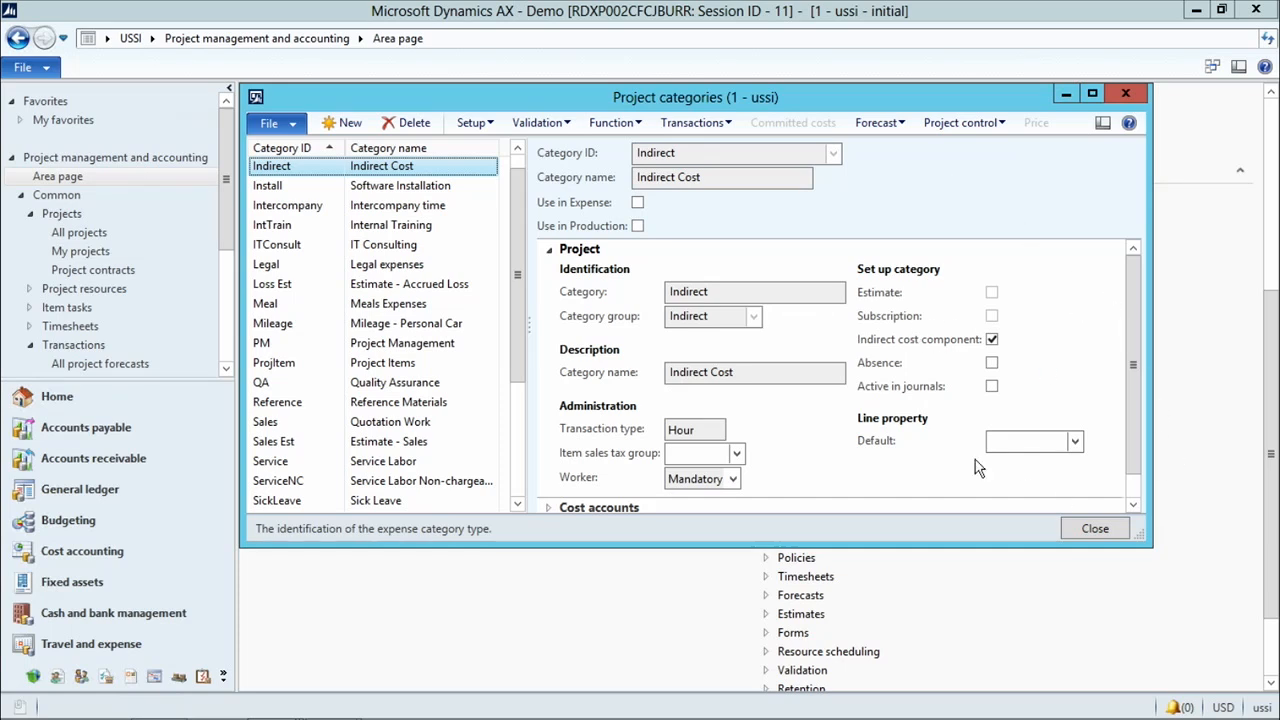
pyautogui.click(1095, 528)
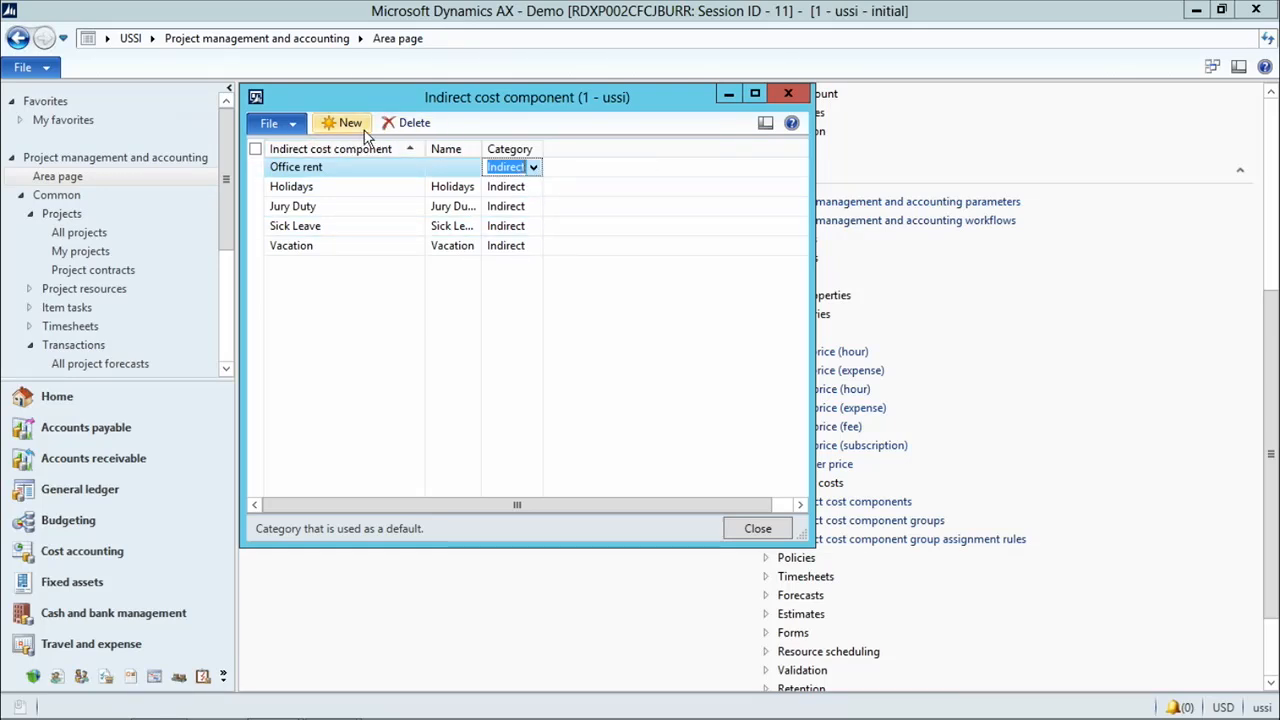
# Enter Office rent as the name of the Office rent component
pyautogui.click(432, 167)
pyautogui.write('O')
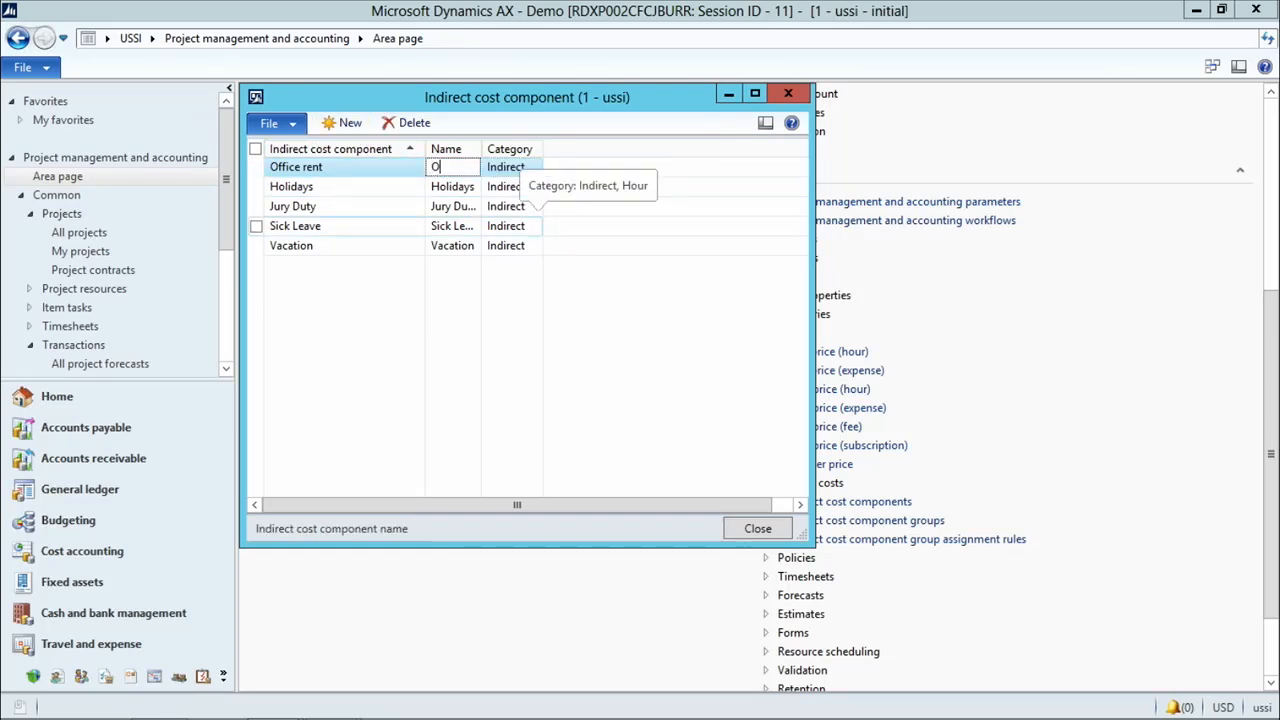
pyautogui.write('ffice rent')
# Create an indirect cost component Office supplies, named Office supplies, with the Indirect category
pyautogui.click(338, 122)
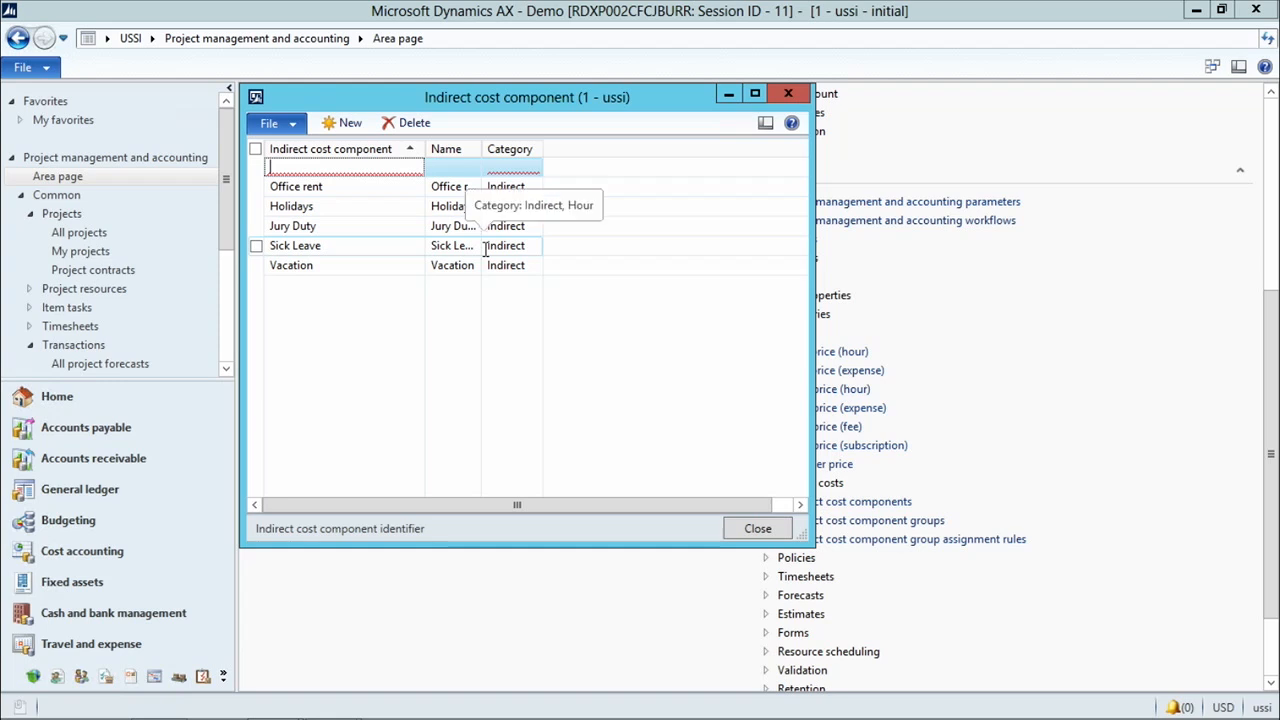
pyautogui.write('O')
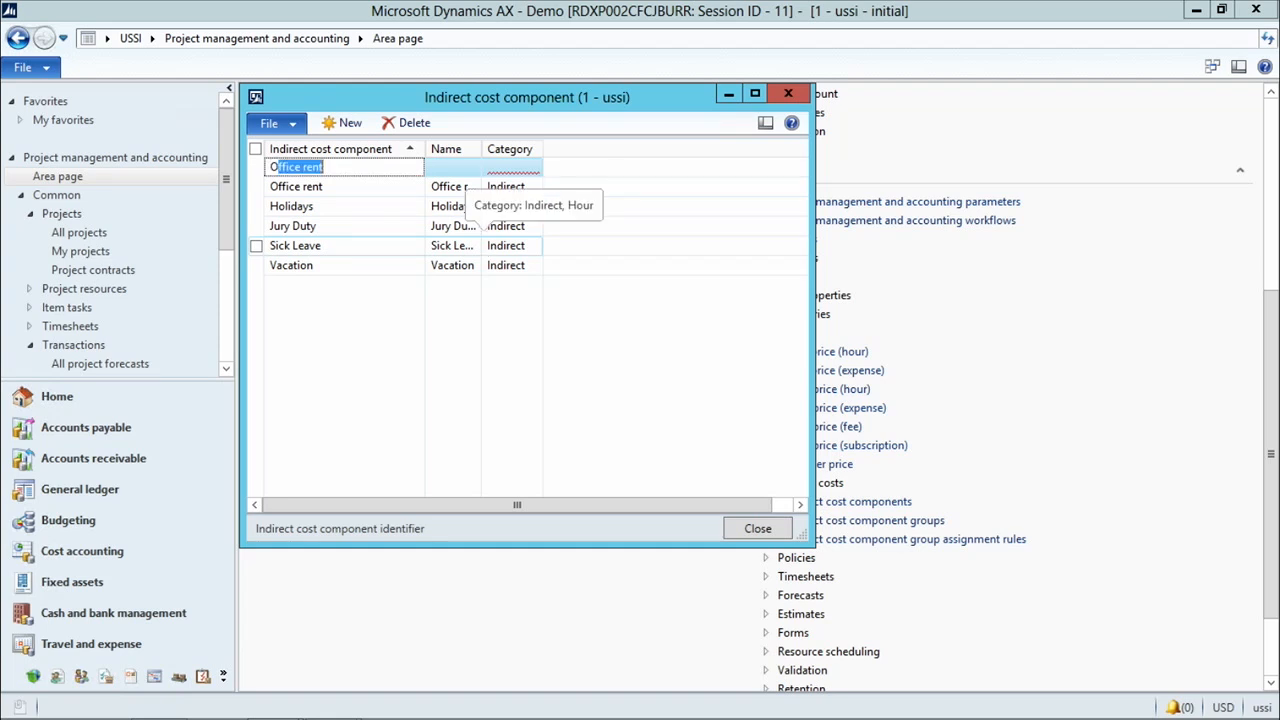
pyautogui.write('ffice supplies')
pyautogui.press('Tab')
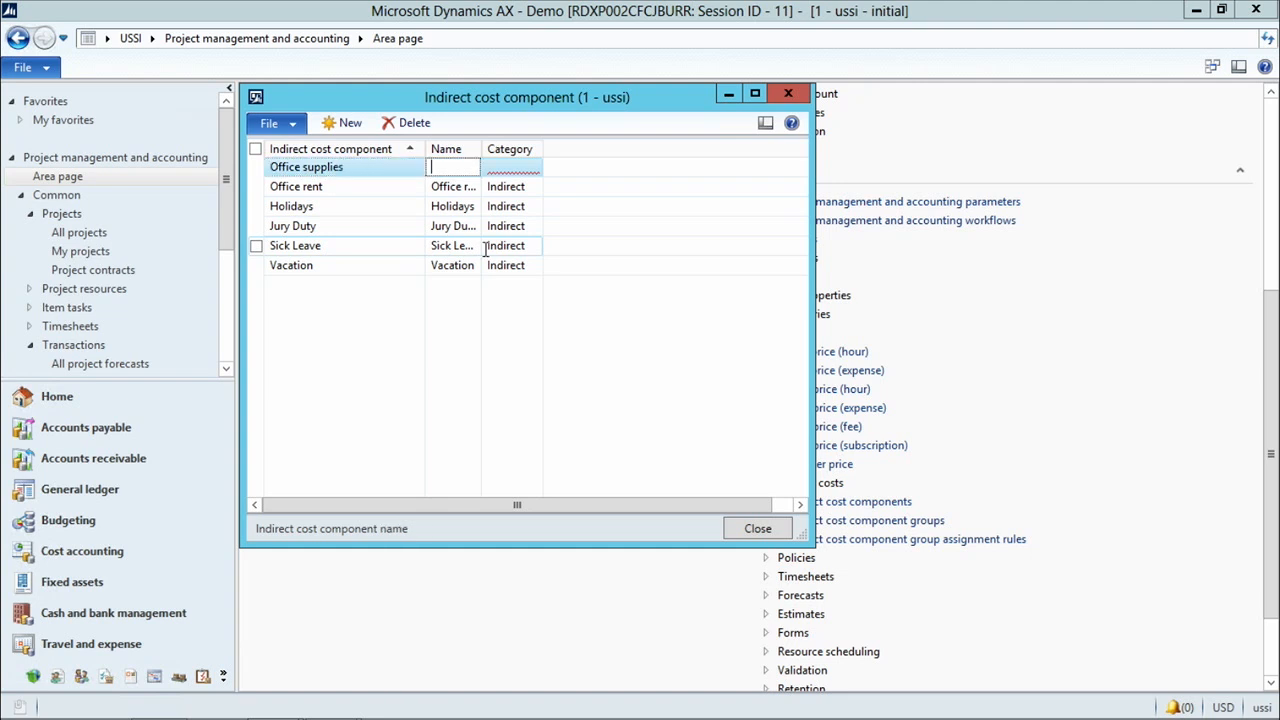
pyautogui.write('O')
pyautogui.write('ffice supplie')
pyautogui.write('supplies')
pyautogui.press('Tab')
pyautogui.click(533, 170)
pyautogui.click(520, 206)
# Create an indirect cost component SharedIT, named Shared IT, with the Indirect category, and widen the Name column to fit
pyautogui.click(342, 123)
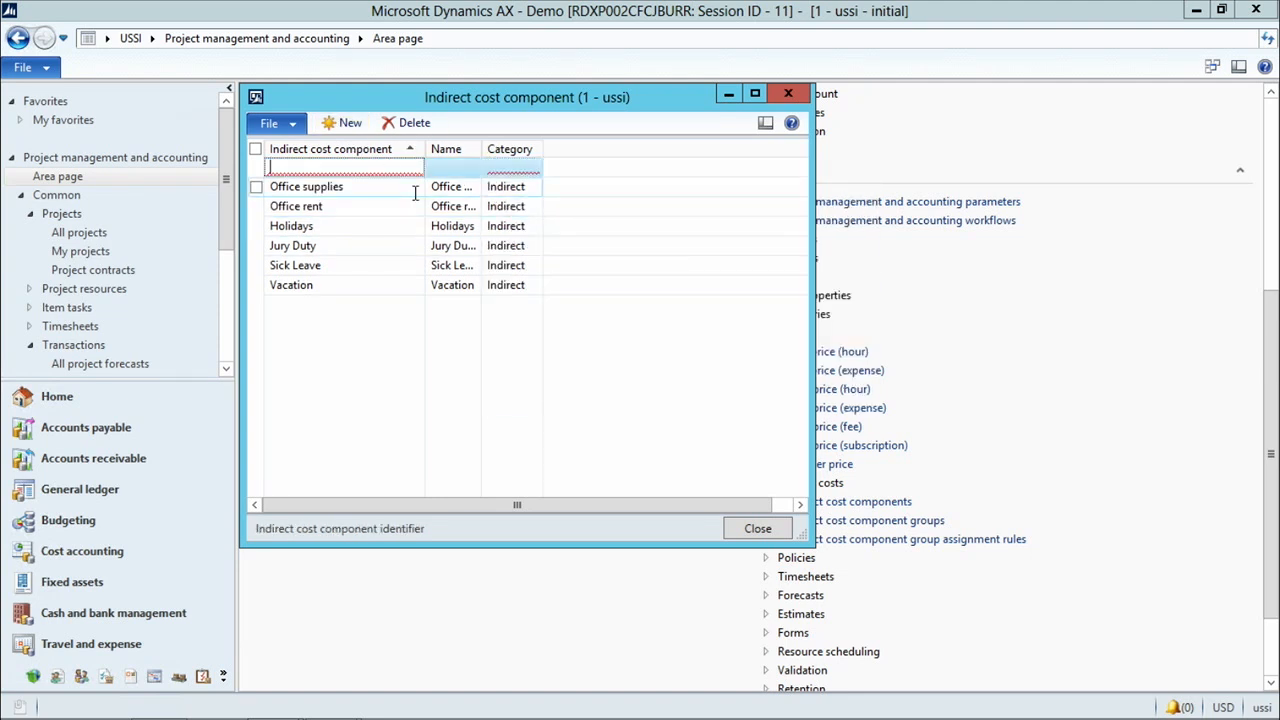
pyautogui.write('SharedIT')
pyautogui.press('Tab')
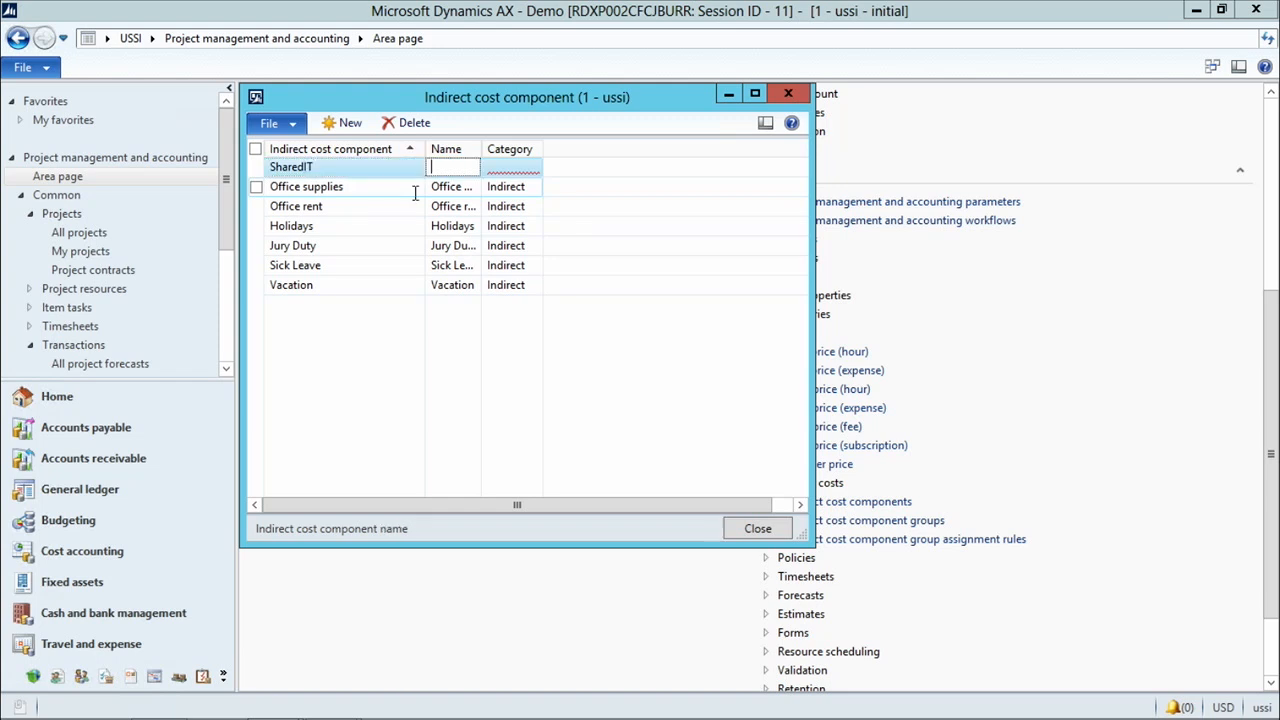
pyautogui.write('Shared IT')
pyautogui.press('Tab')
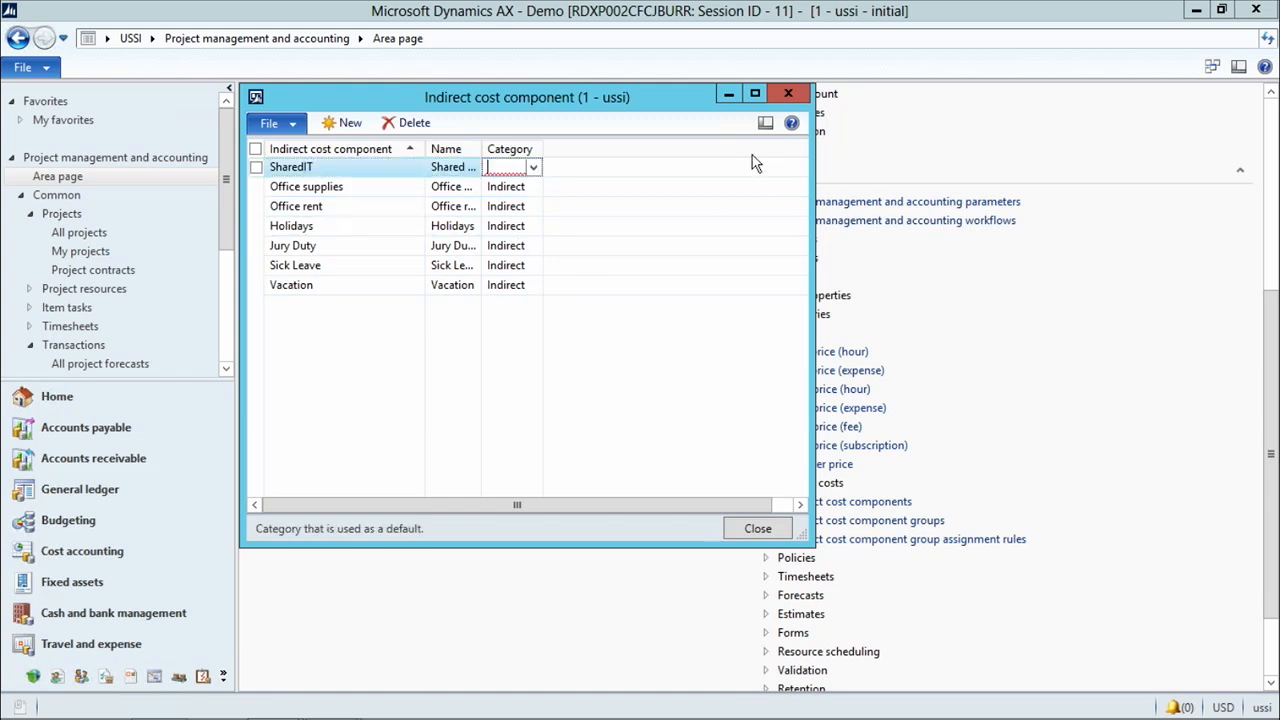
pyautogui.click(533, 168)
pyautogui.click(530, 210)
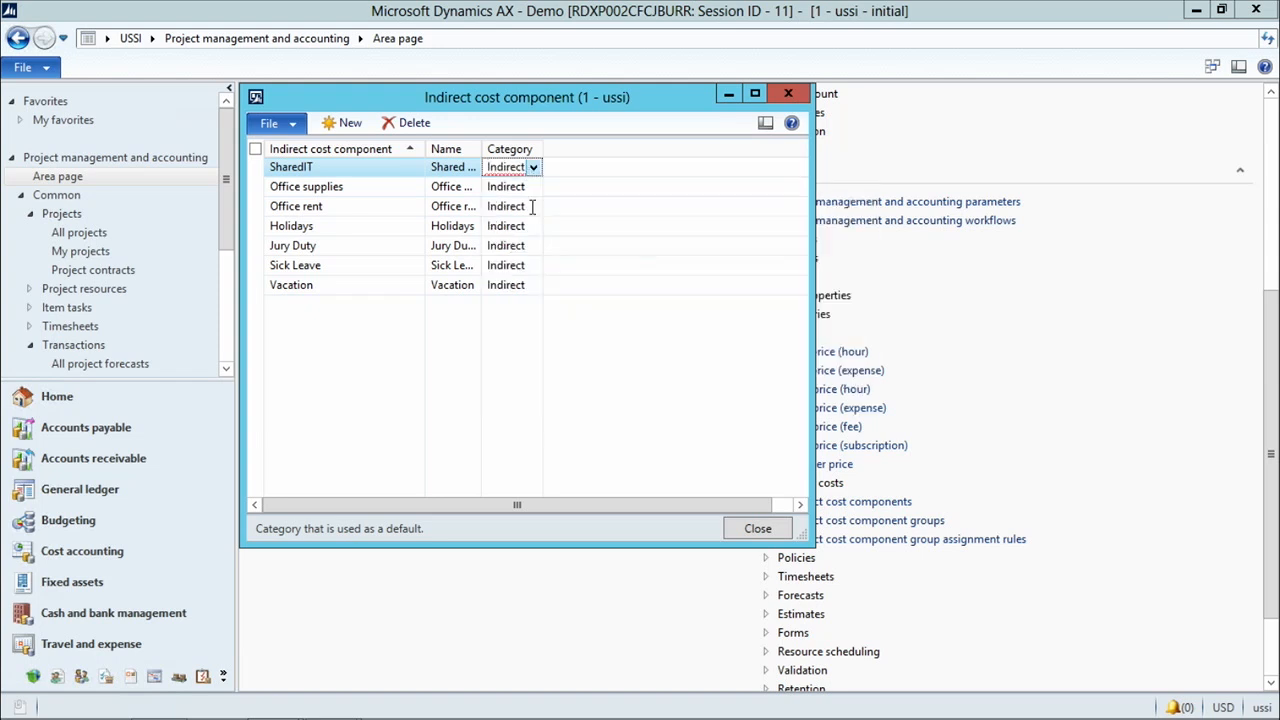
pyautogui.moveTo(476, 150); pyautogui.dragTo(515, 150)
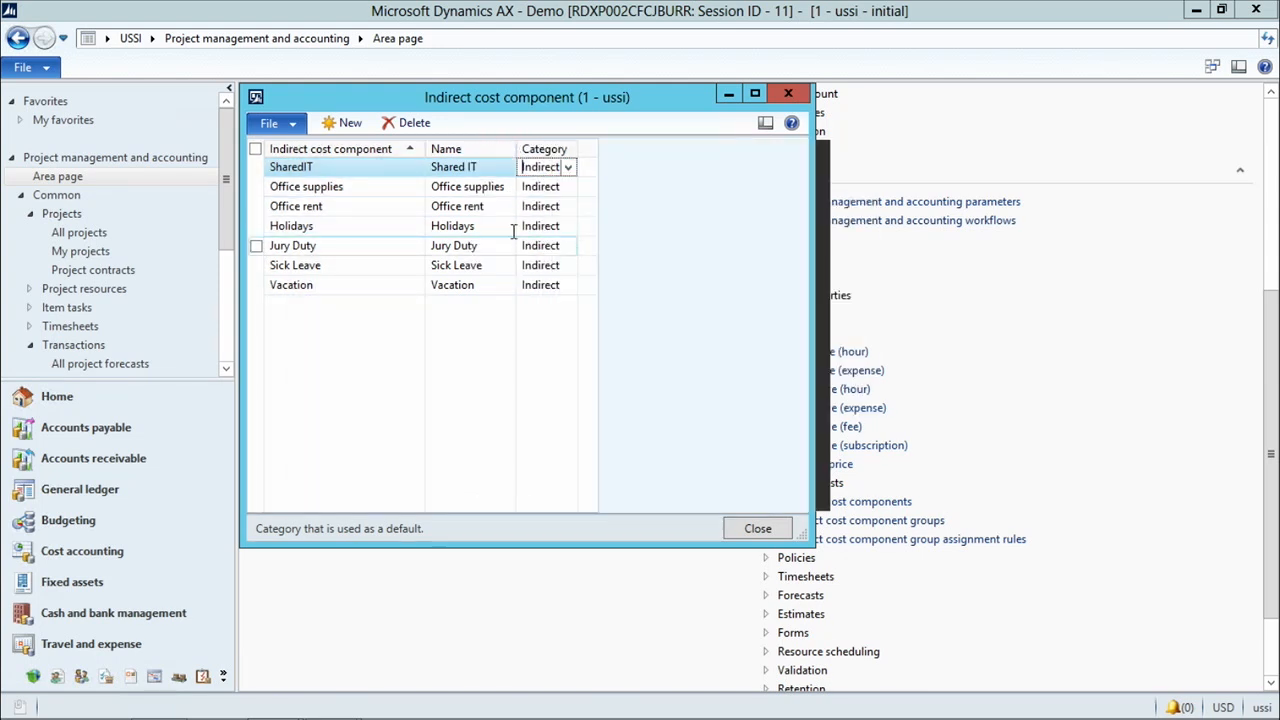
# Create an indirect cost component SharedLegal, named SharedLegal, with the Indirect category, and close the component form
pyautogui.click(343, 123)
pyautogui.write('SharedL')
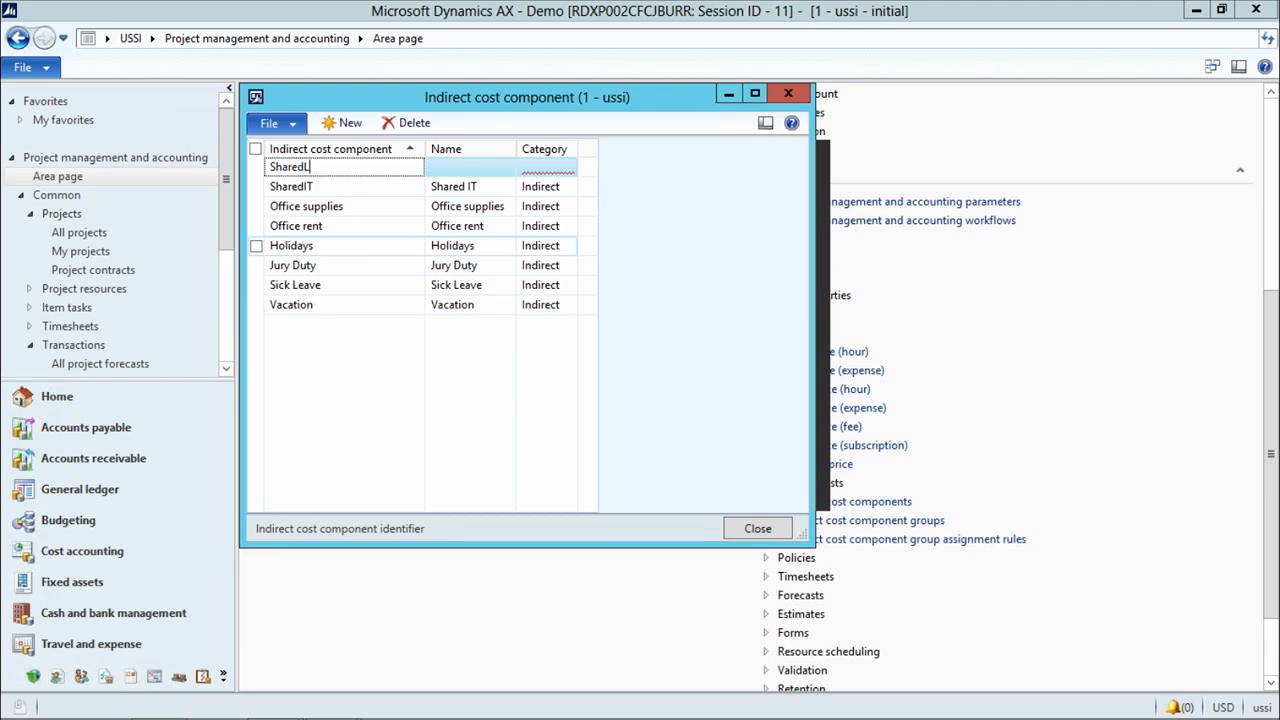
pyautogui.write('egal')
pyautogui.press('Tab')
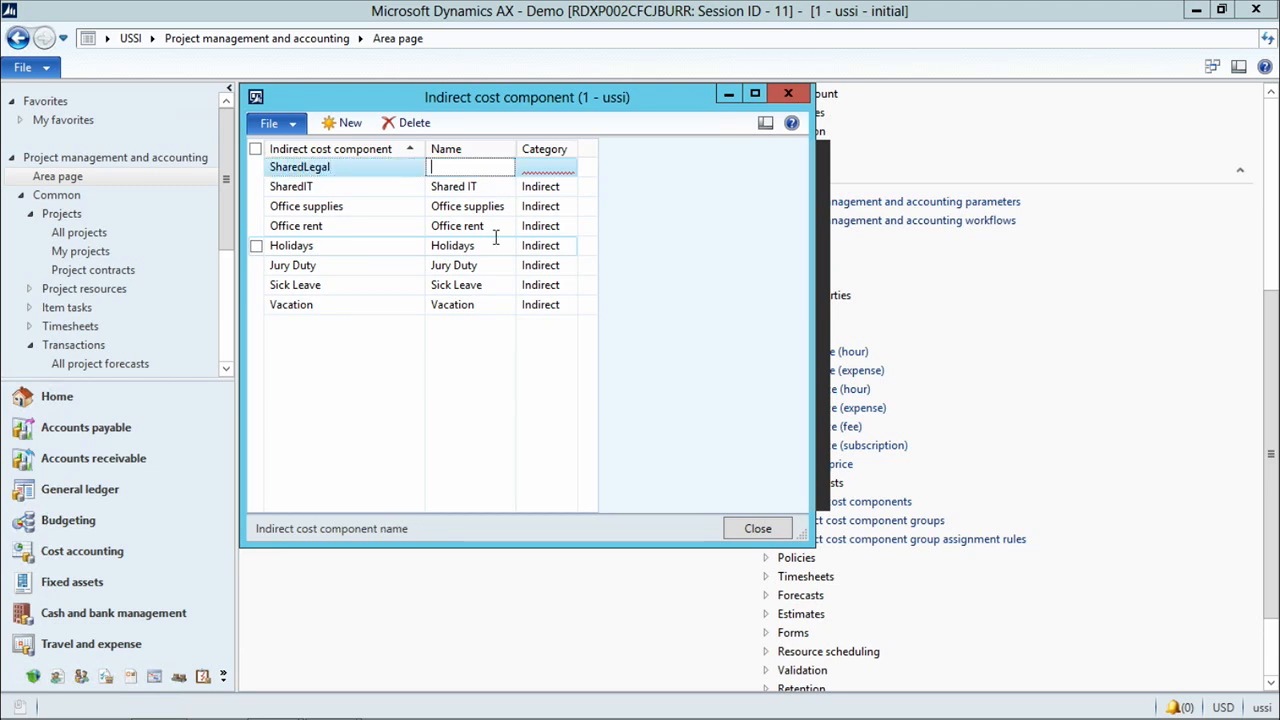
pyautogui.write('SharedL')
pyautogui.click(560, 167)
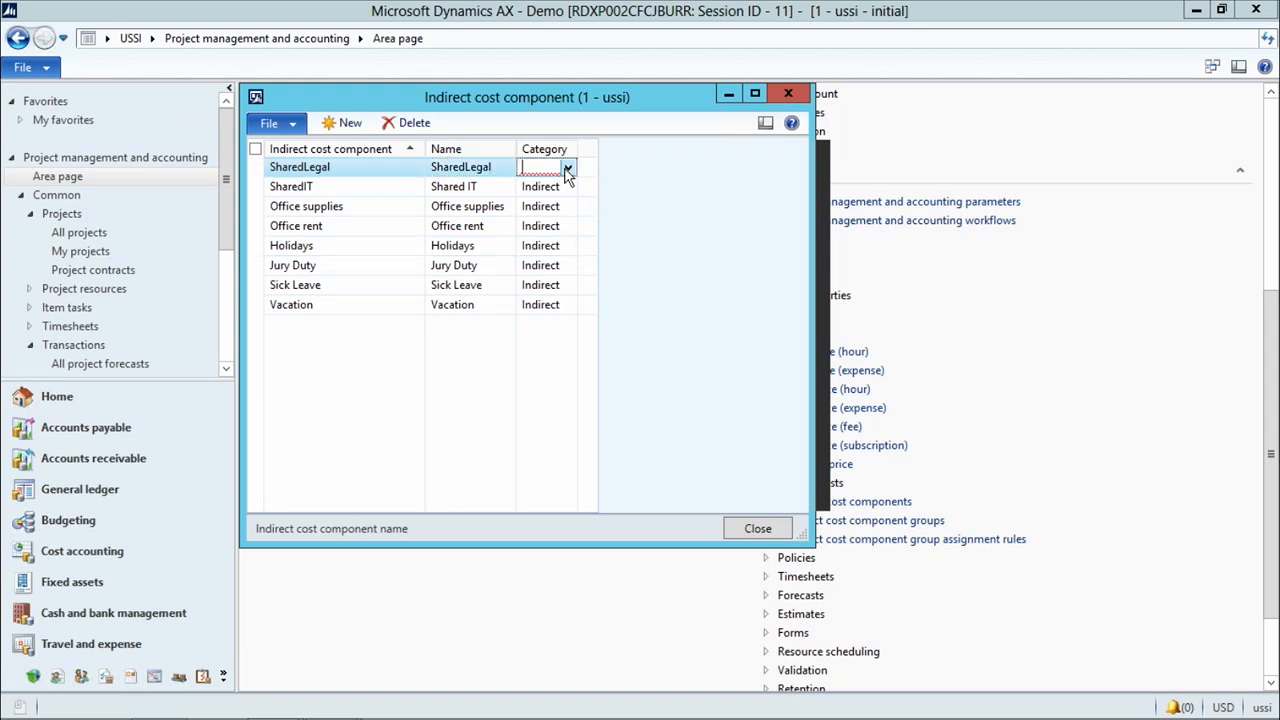
pyautogui.click(567, 167)
pyautogui.click(566, 206)
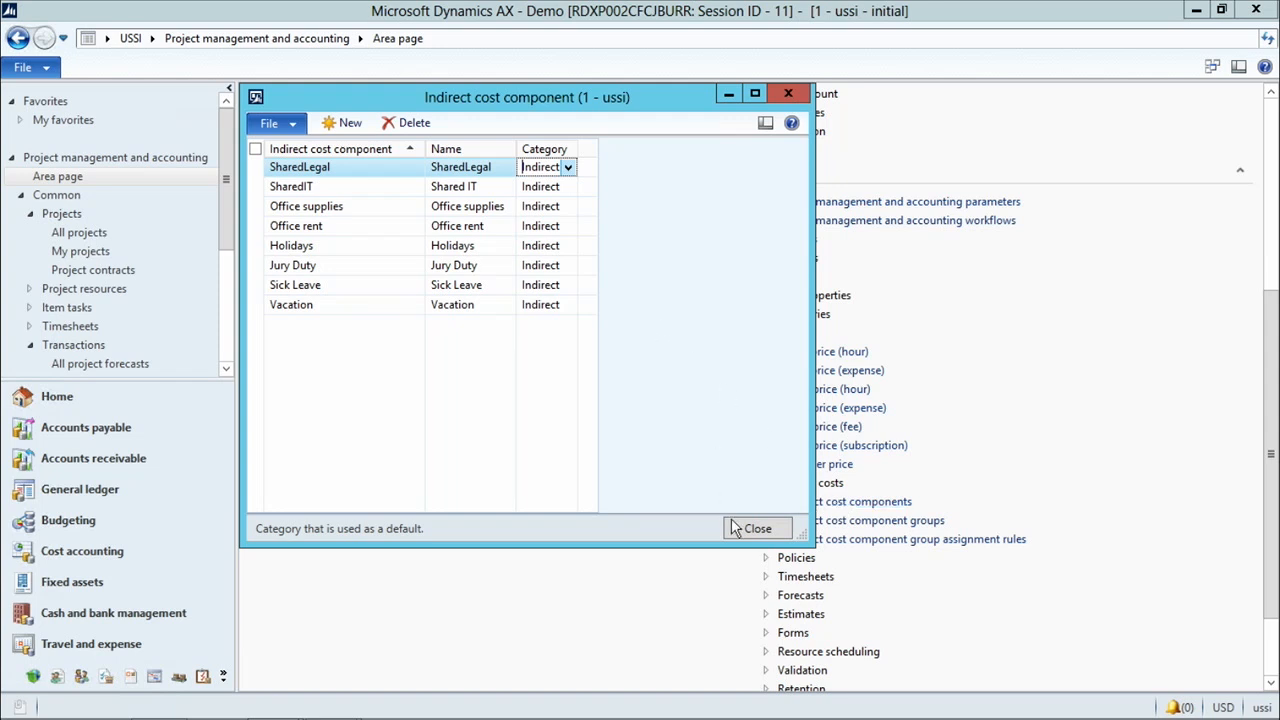
pyautogui.click(760, 530)
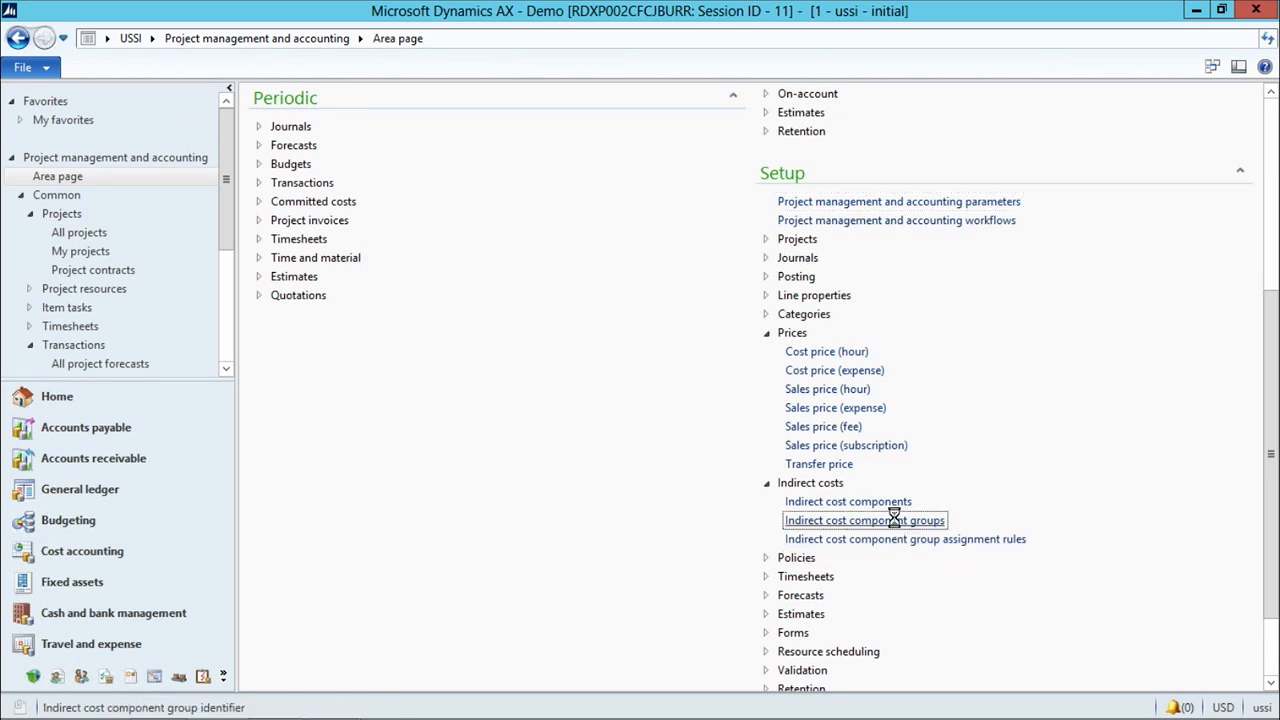
# Open the indirect cost component groups and create a group Overhead with the name Overhead
pyautogui.click(842, 522)
pyautogui.click(343, 124)
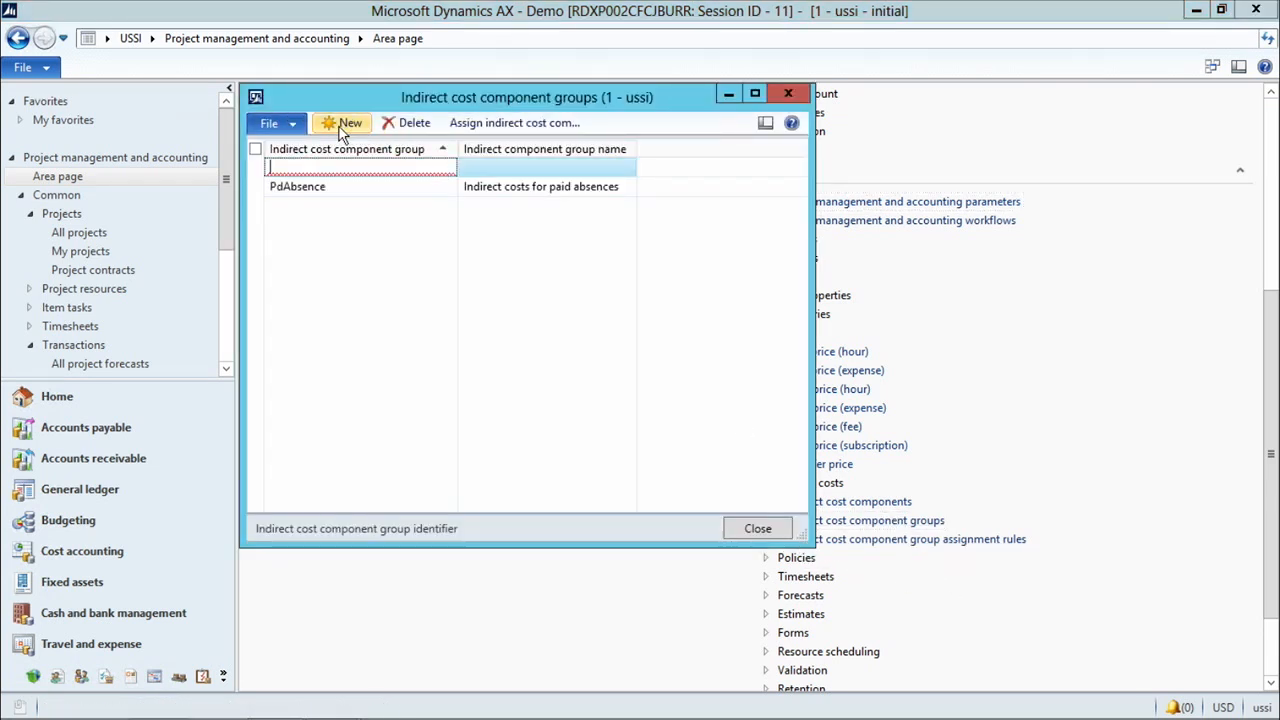
pyautogui.write('Overhea')
pyautogui.press('Tab')
pyautogui.write('Overhe')
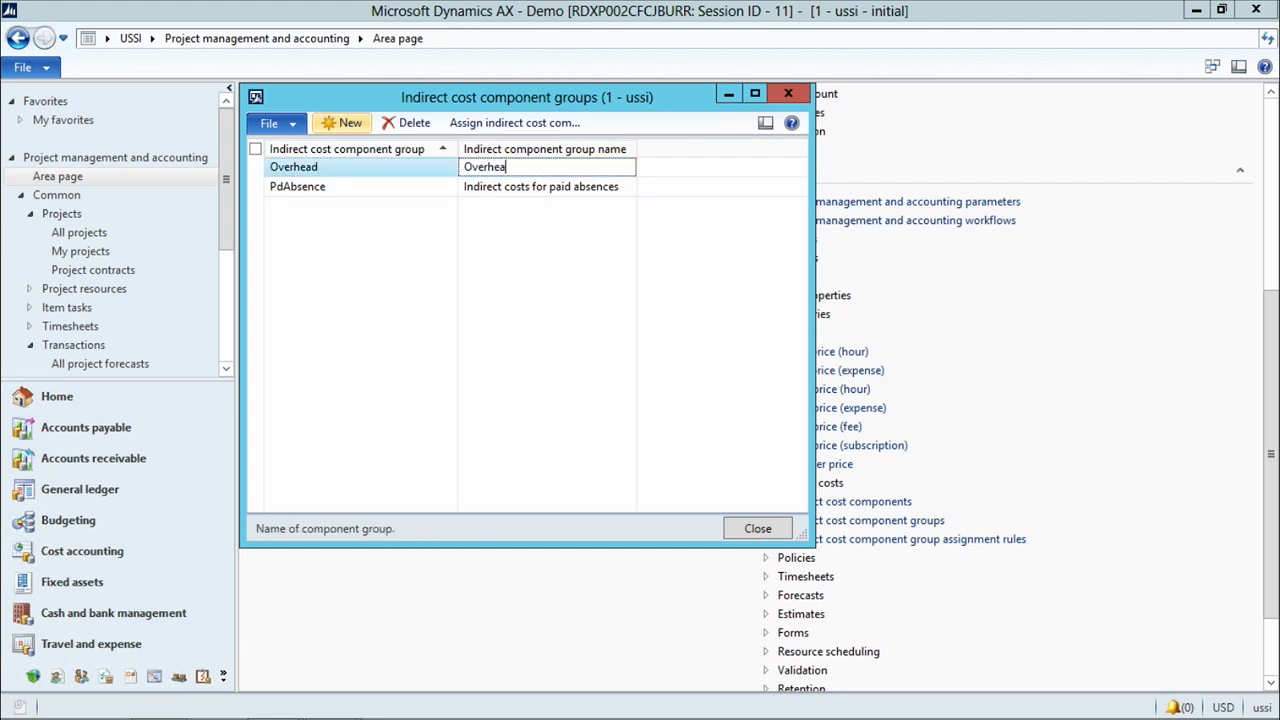
# Open the component assignments of the Overhead group in a wider window and add a line dated 1/1/2014
pyautogui.click(490, 126)
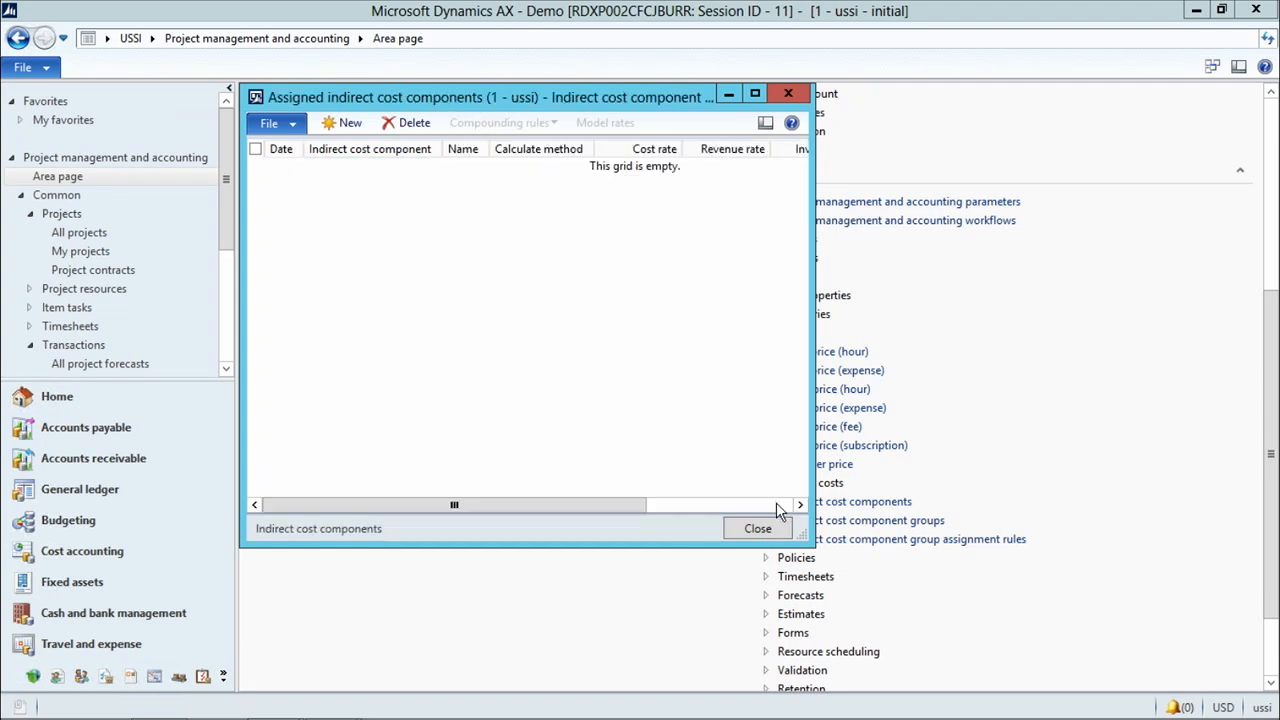
pyautogui.moveTo(805, 541); pyautogui.dragTo(1002, 622)
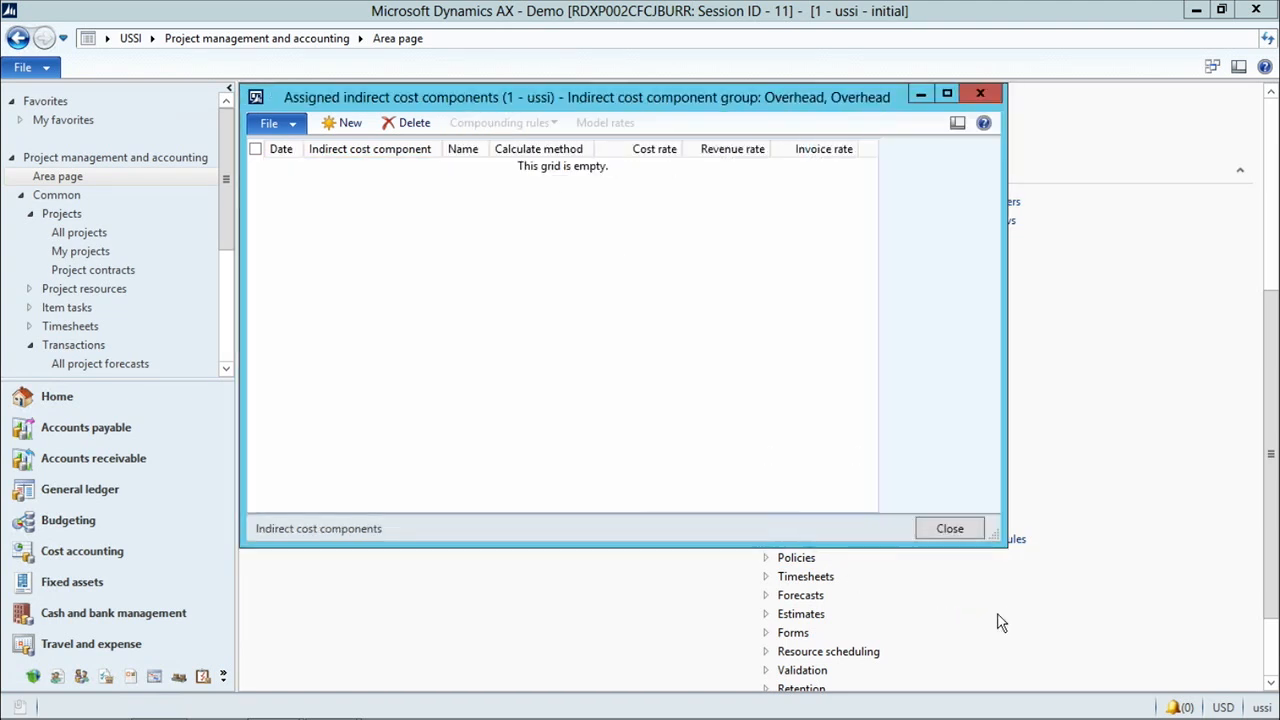
pyautogui.click(348, 124)
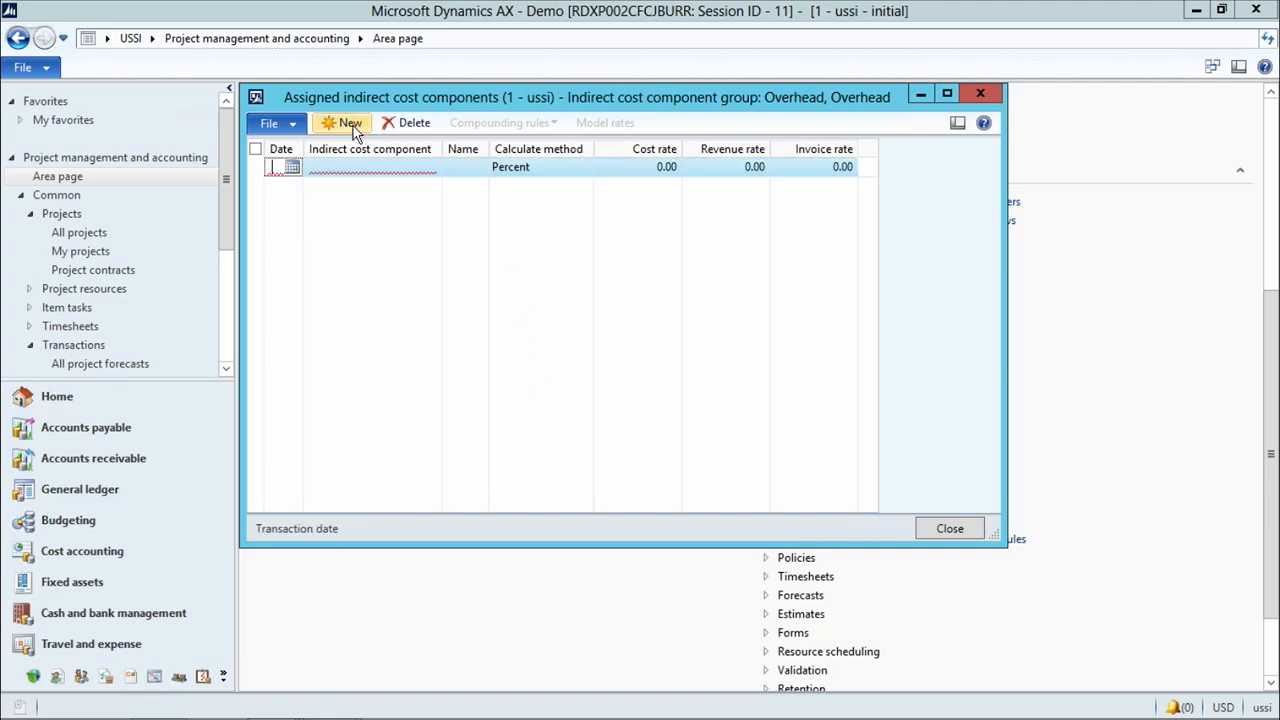
pyautogui.click(292, 168)
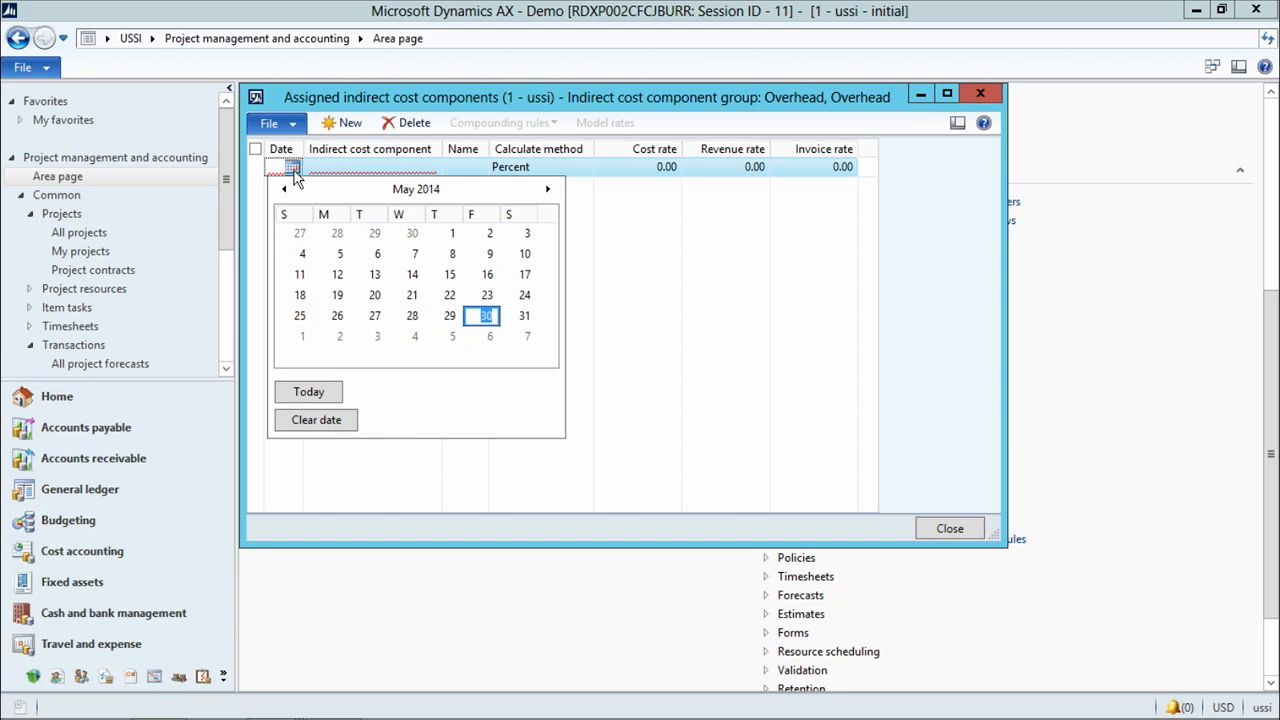
pyautogui.click(547, 189)
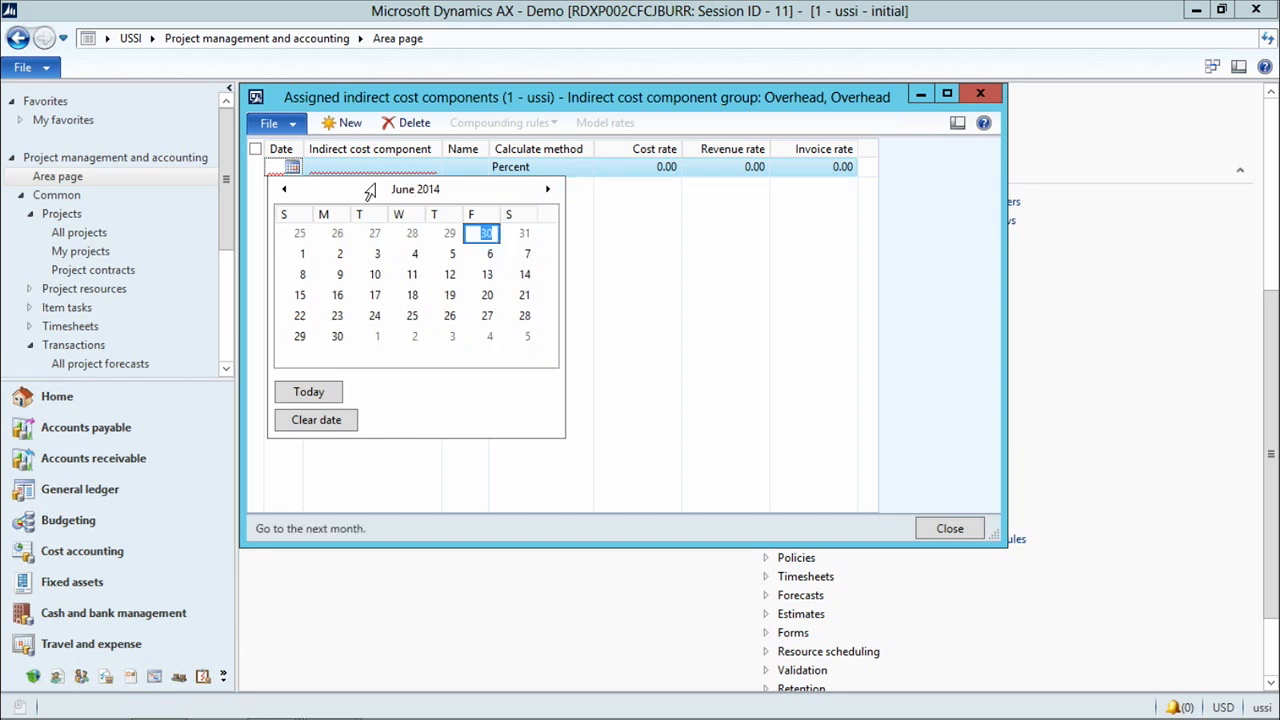
pyautogui.click(281, 168)
pyautogui.write('1/')
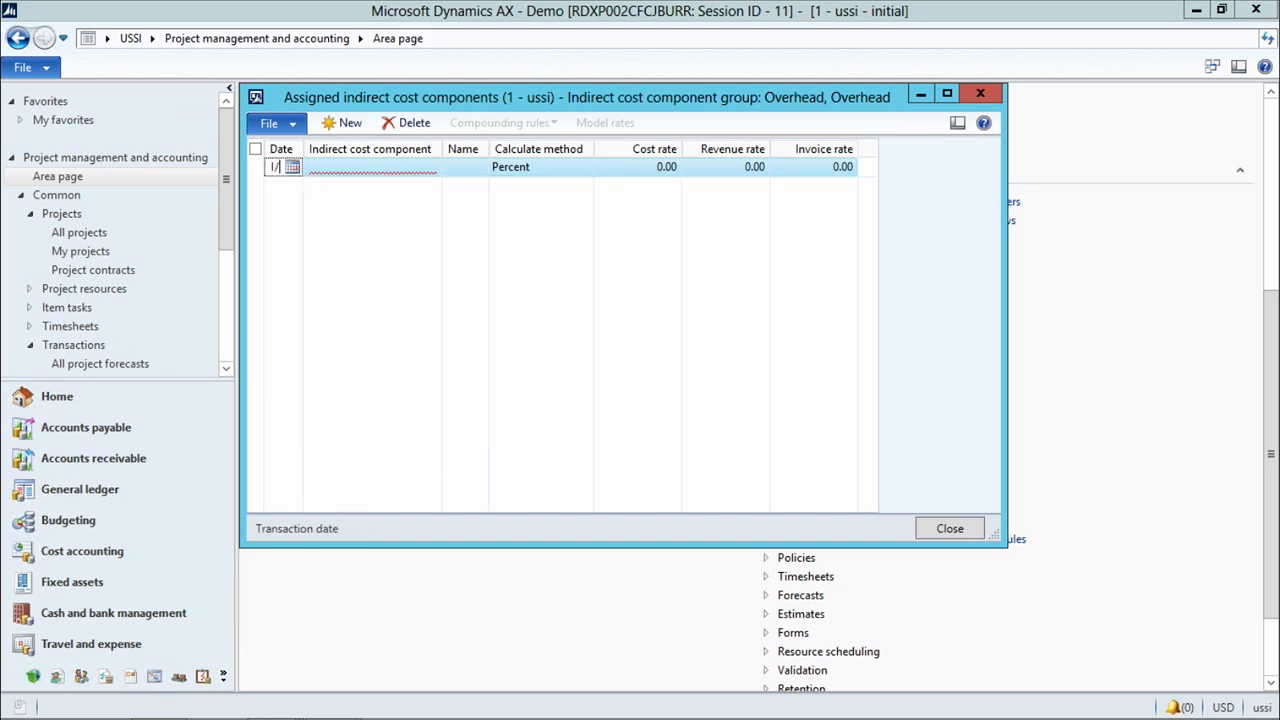
pyautogui.write('4')
pyautogui.press('Tab')
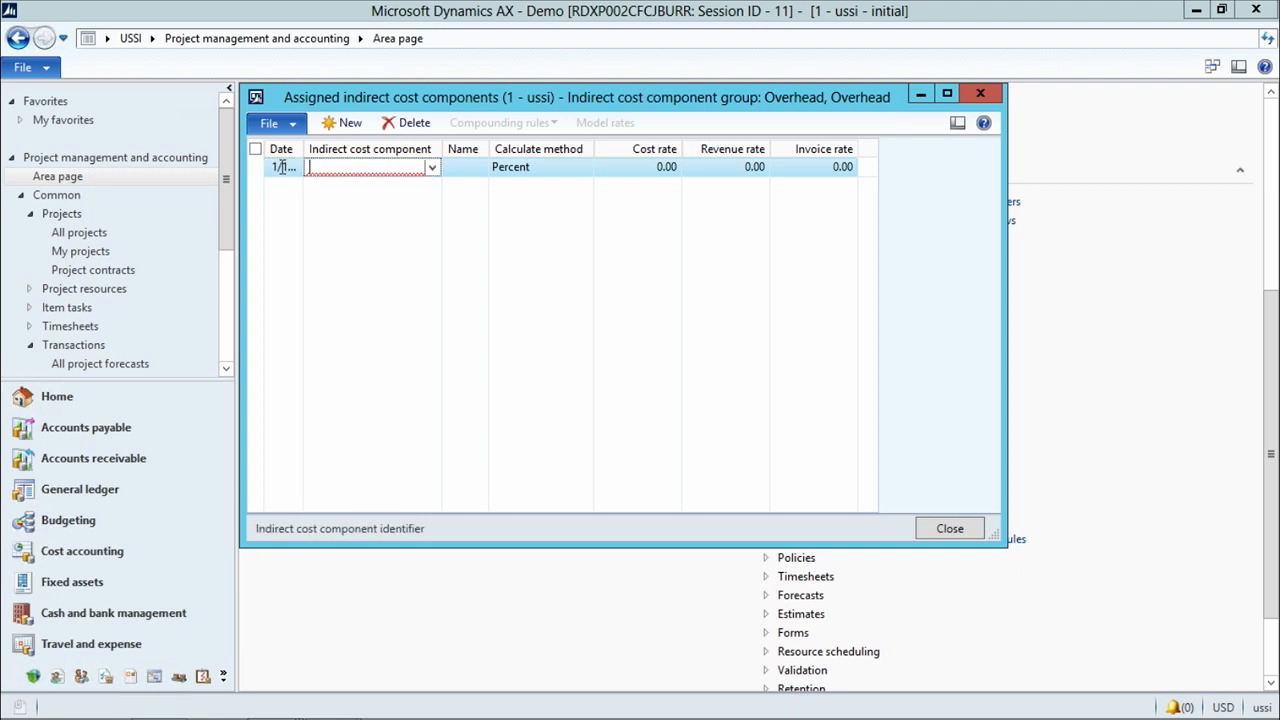
pyautogui.moveTo(300, 148); pyautogui.dragTo(330, 148)
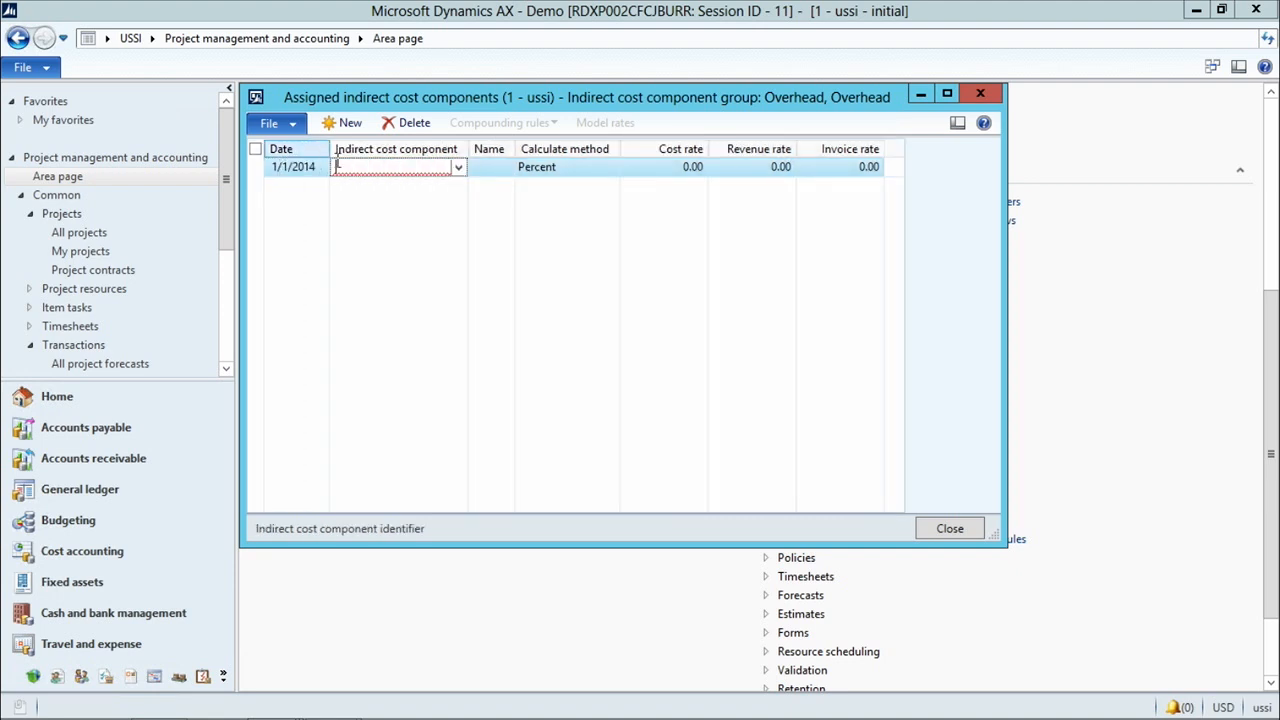
# Assign the Office rent component to the 1/1/2014 line with the Unit rate calculation method, and widen the Name column
pyautogui.click(458, 168)
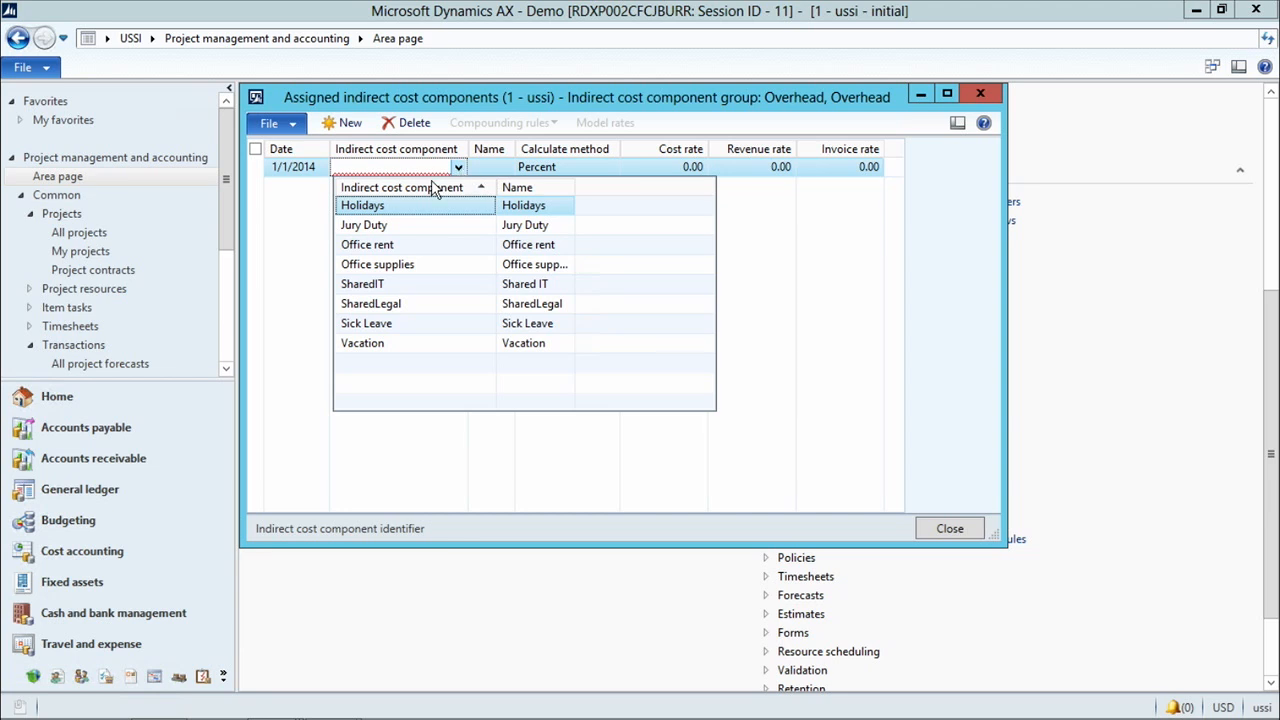
pyautogui.click(399, 248)
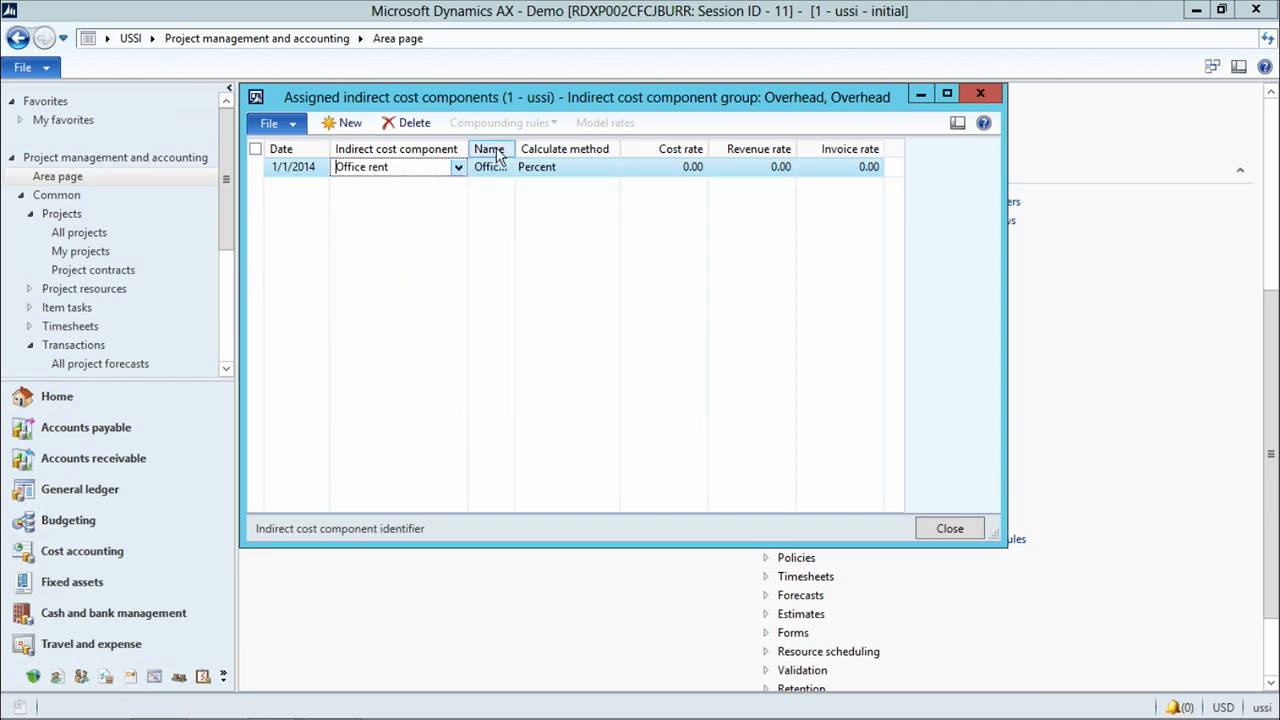
pyautogui.moveTo(514, 149); pyautogui.dragTo(562, 149)
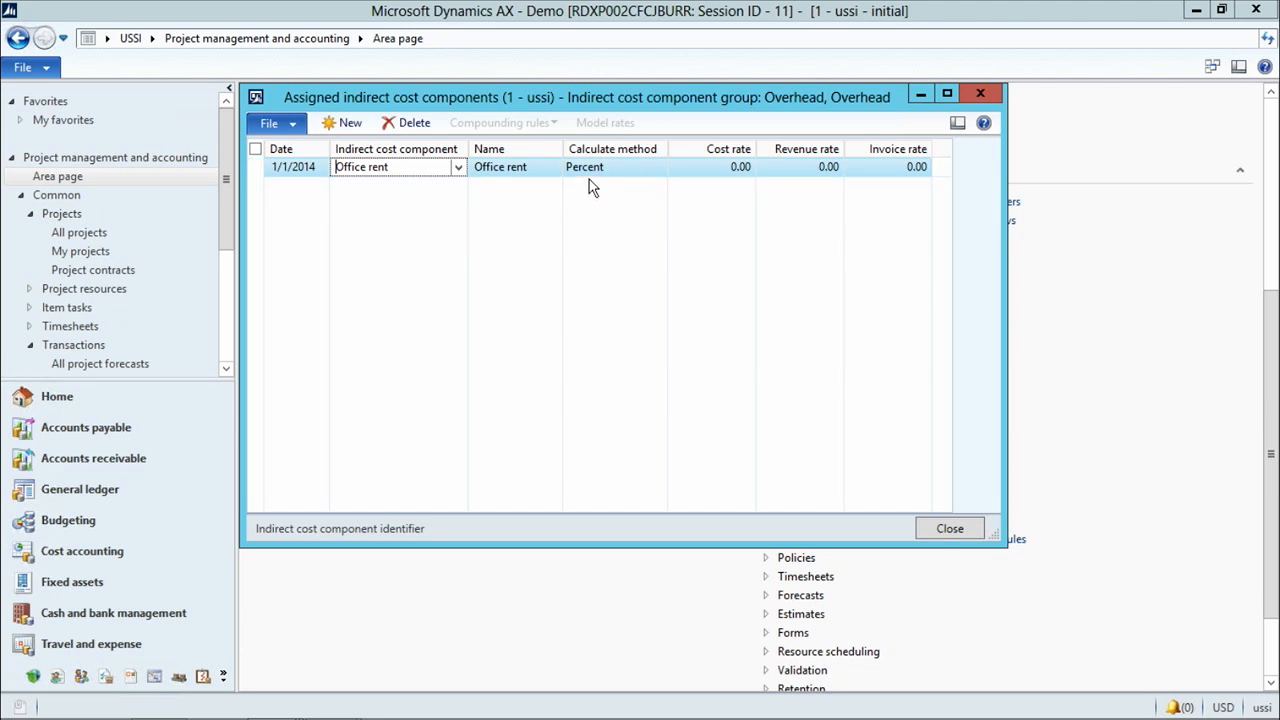
pyautogui.click(652, 172)
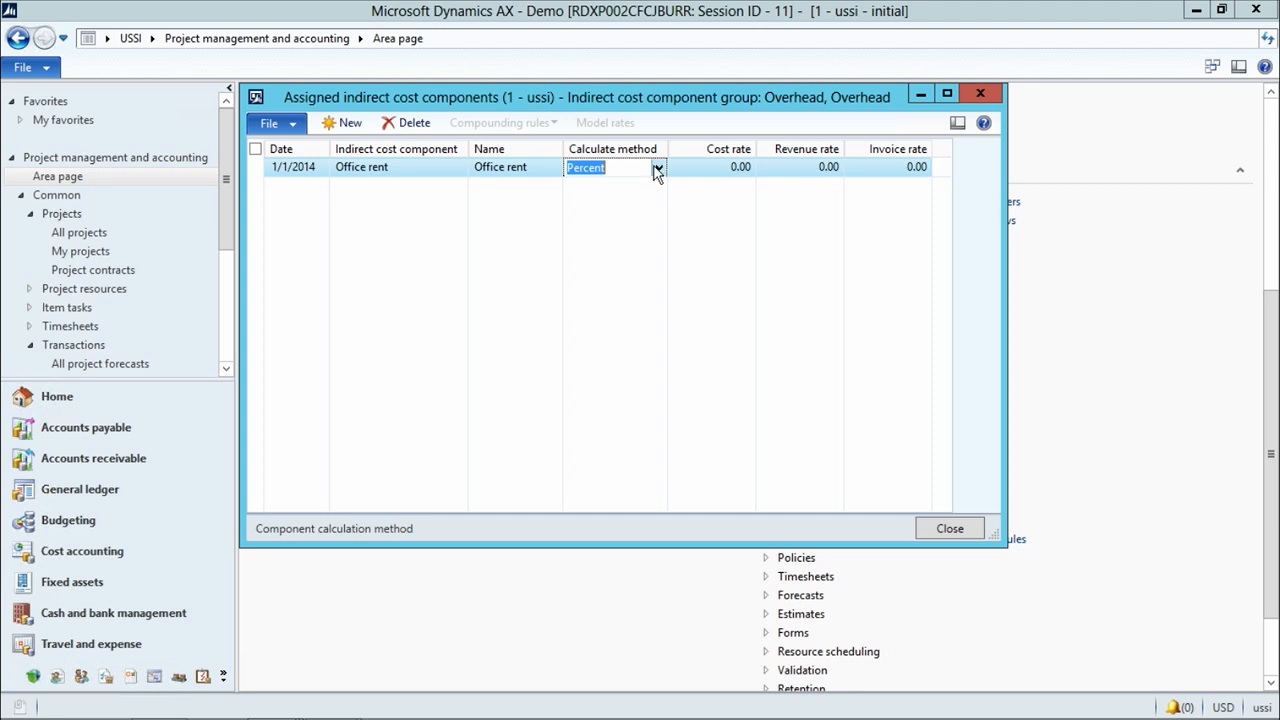
pyautogui.click(658, 169)
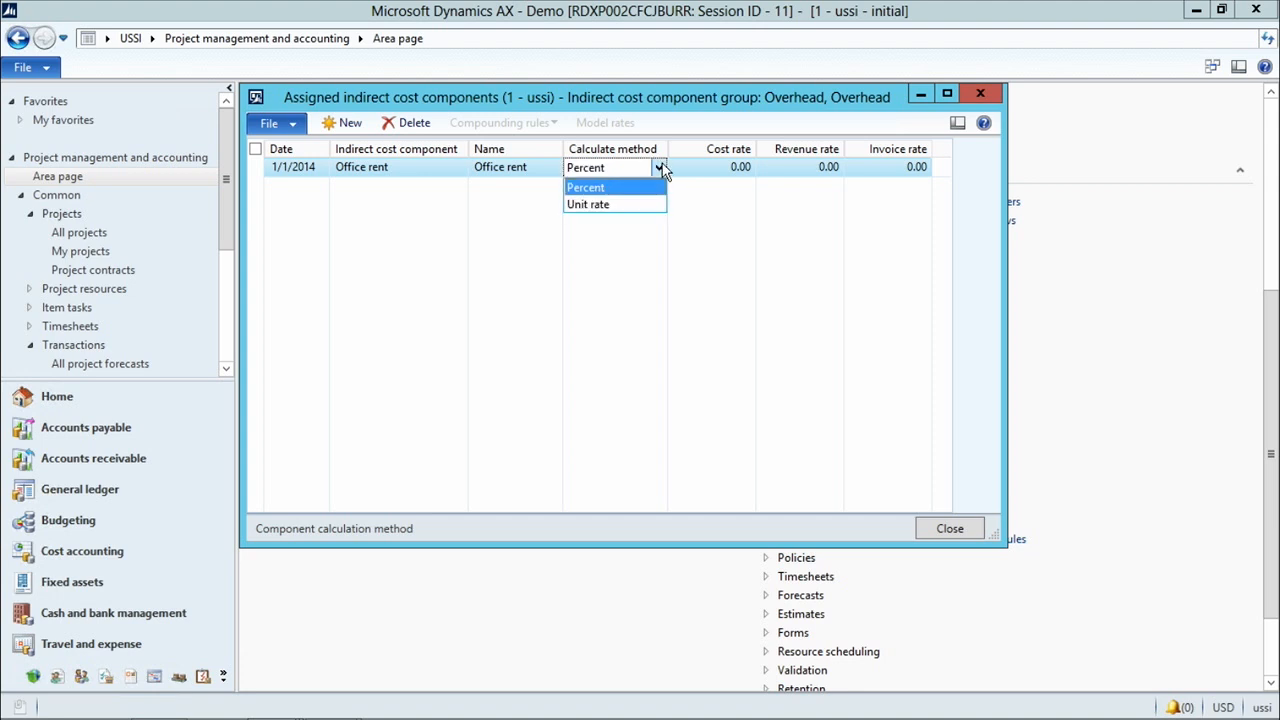
pyautogui.click(609, 205)
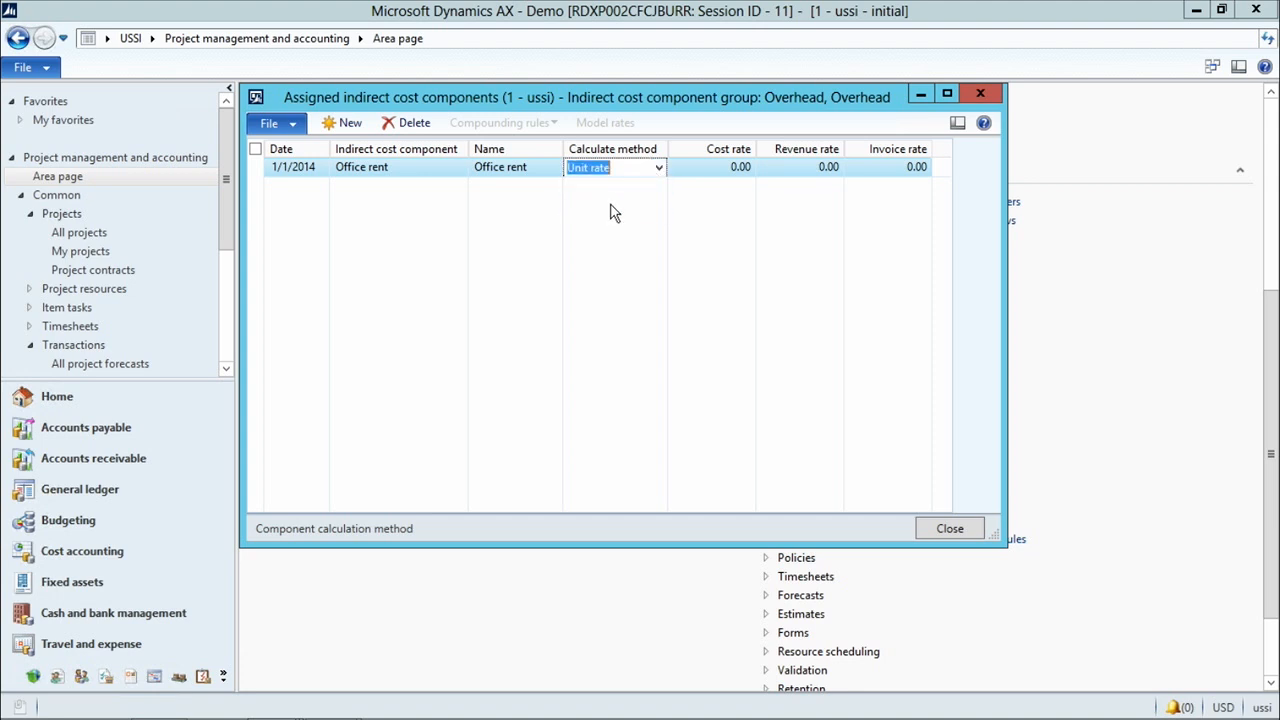
# Set the Office rent line's cost rate to 2.00 and its invoice rate to 2.00
pyautogui.click(732, 166)
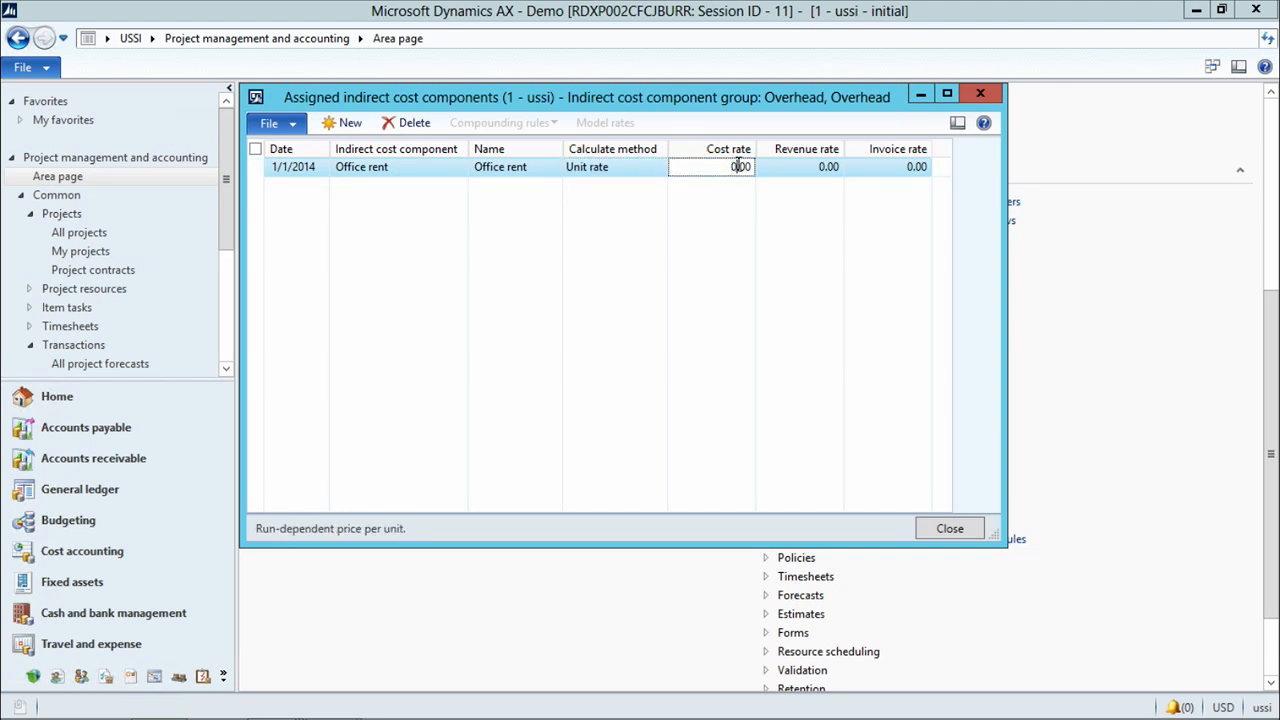
pyautogui.write('2')
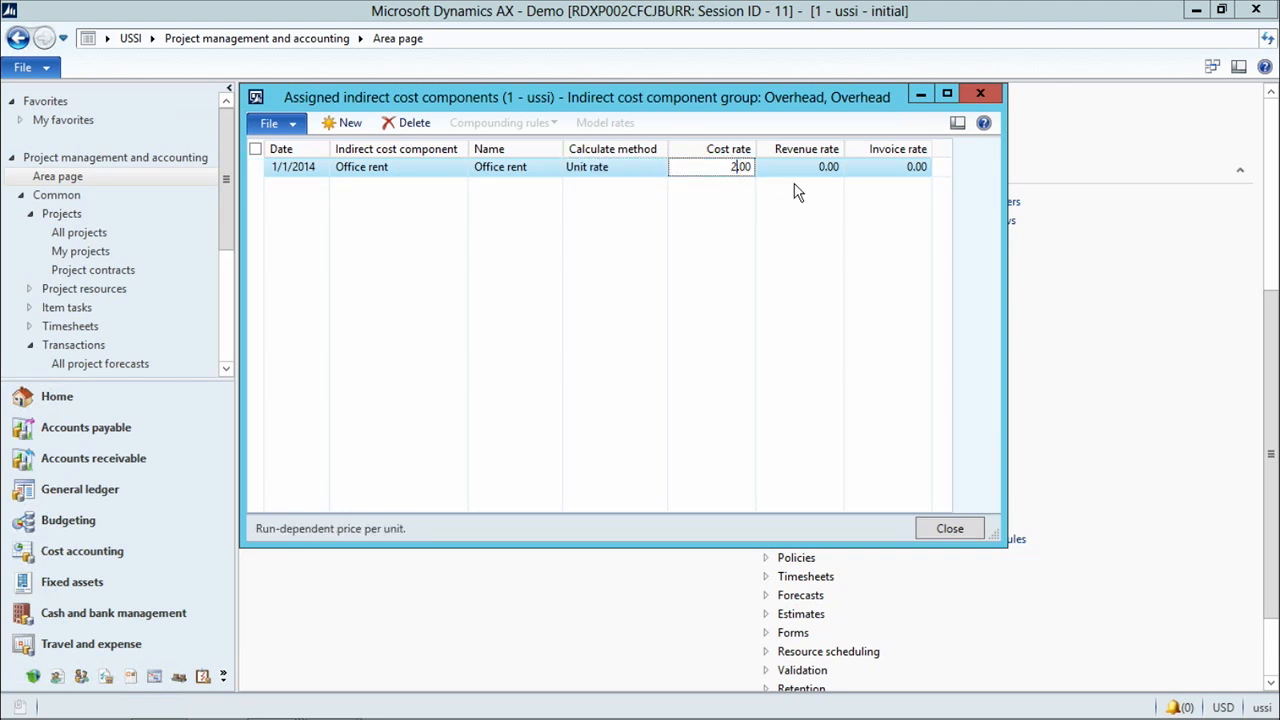
pyautogui.click(908, 168)
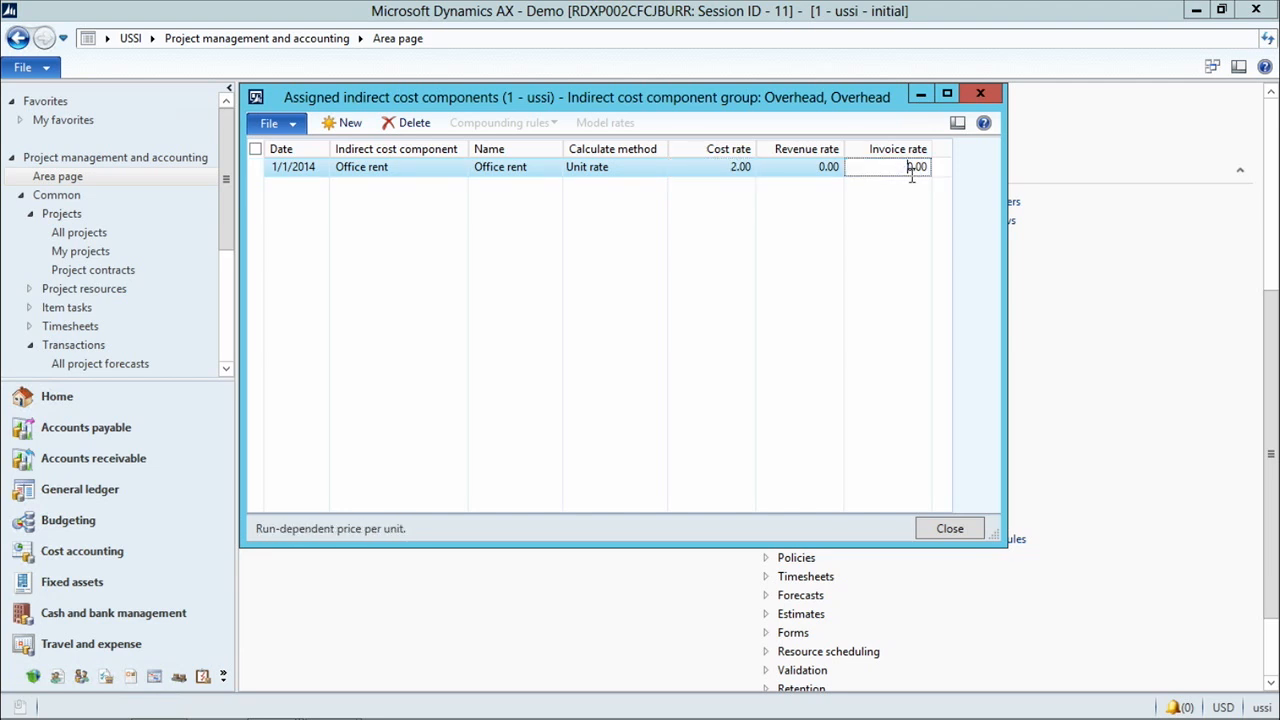
pyautogui.doubleClick(908, 166)
pyautogui.click(729, 167)
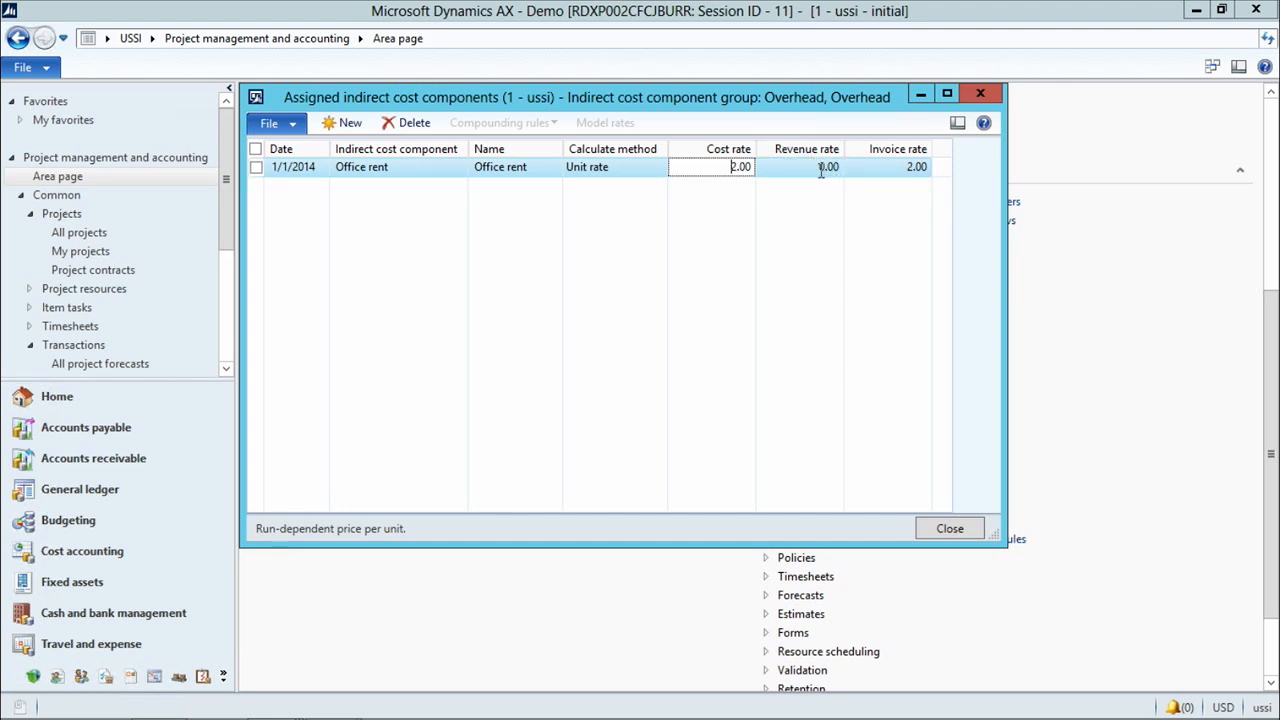
# Add a second line to the Overhead group dated 1/1/2014 for the Office supplies component
pyautogui.click(346, 122)
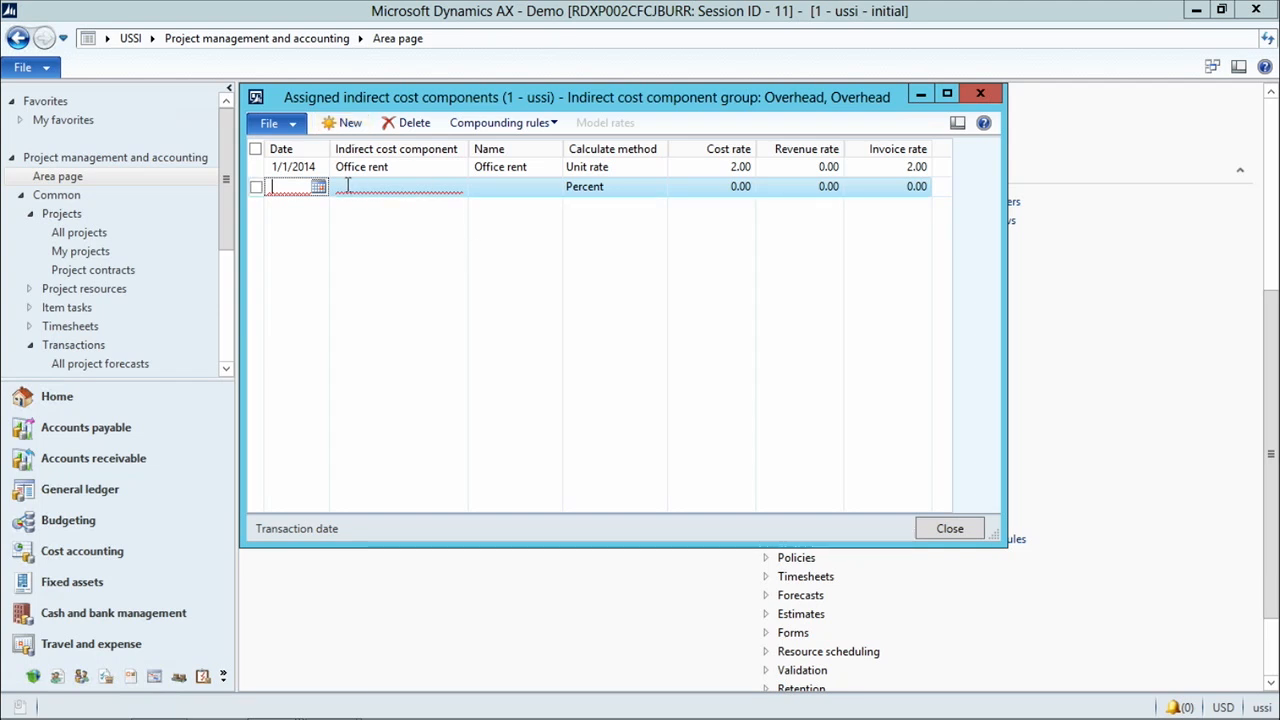
pyautogui.write('1/')
pyautogui.write('1/2014')
pyautogui.click(346, 186)
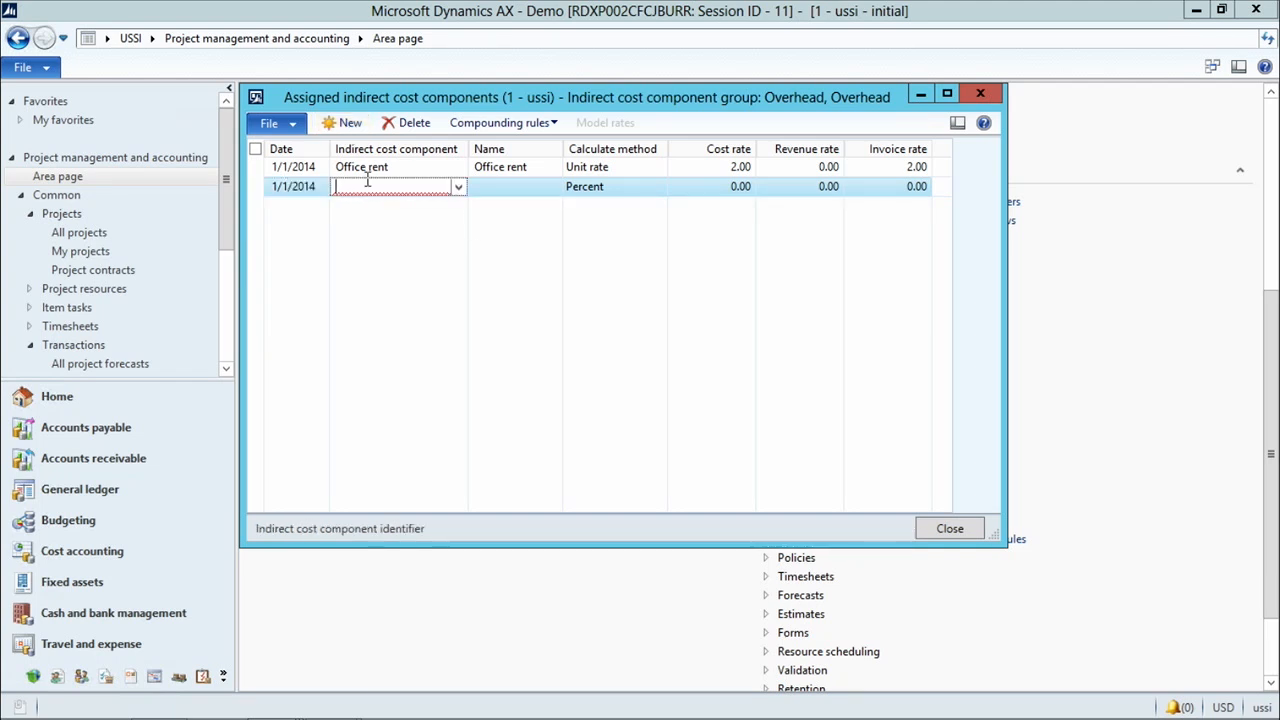
pyautogui.click(459, 189)
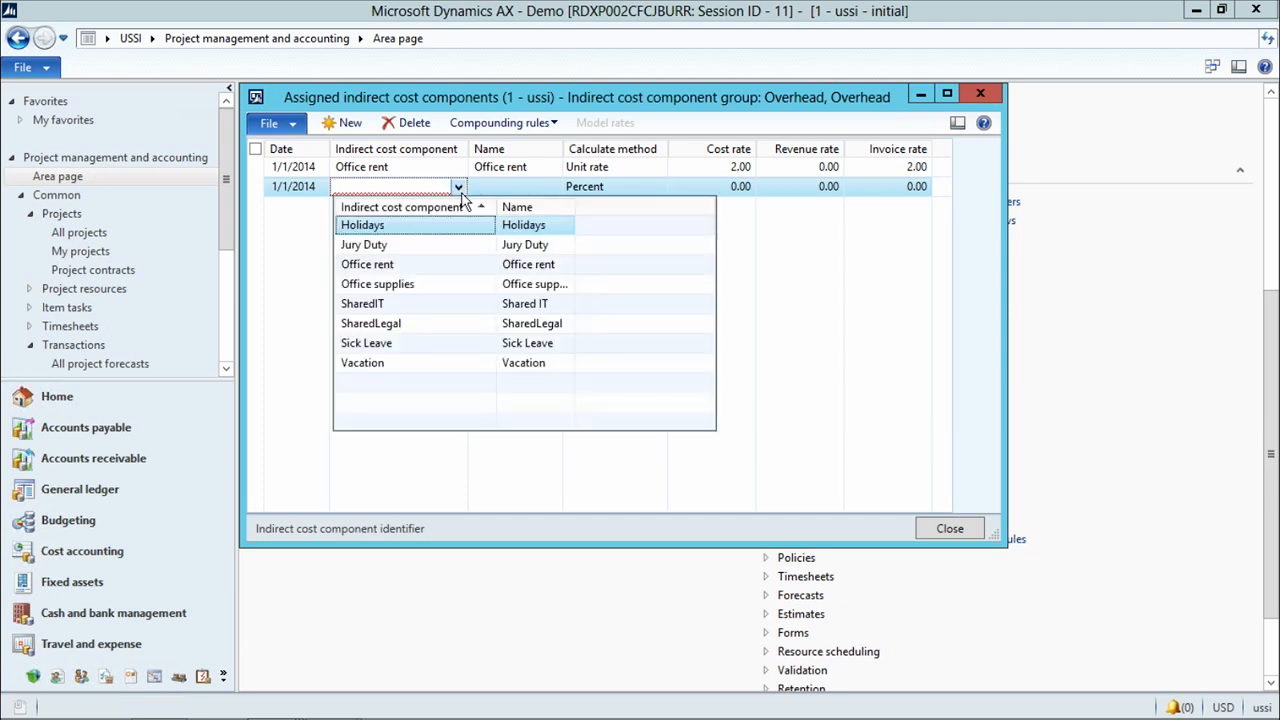
pyautogui.click(429, 287)
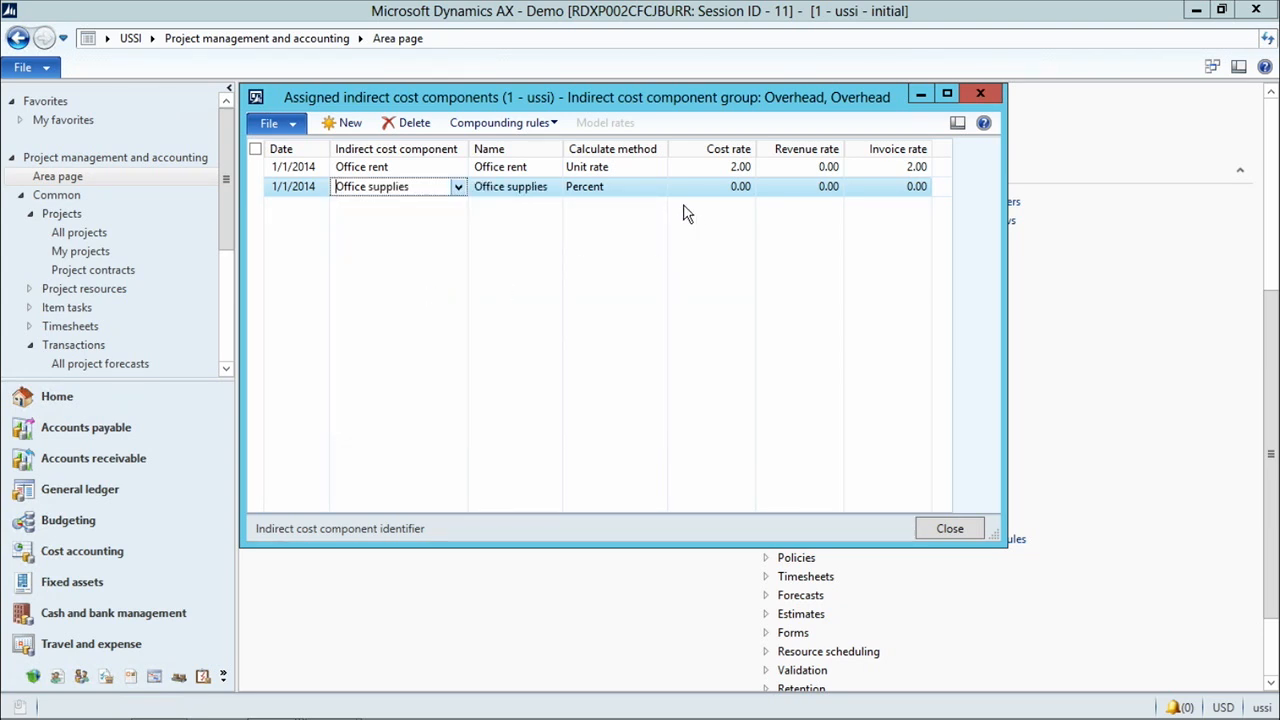
# Set the Office supplies line's cost rate to 1.00 and its invoice rate to 2.00
pyautogui.press('Tab')
pyautogui.click(737, 186)
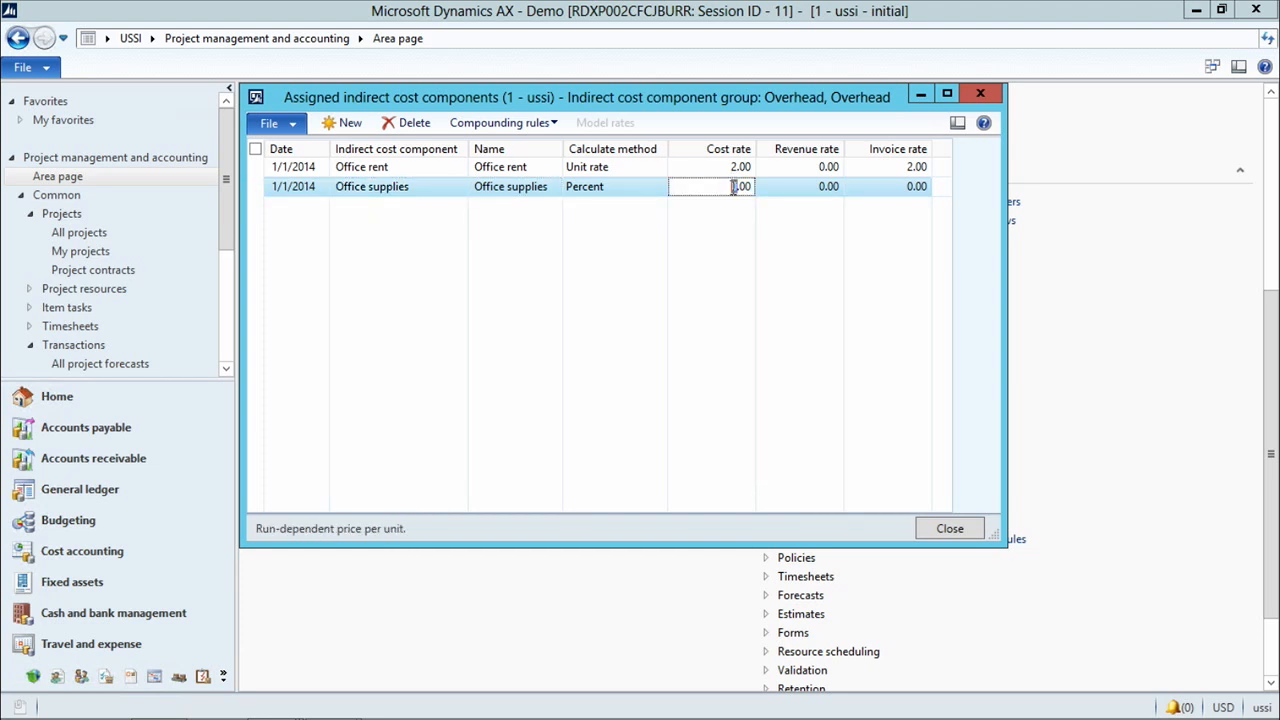
pyautogui.write('1')
pyautogui.click(912, 187)
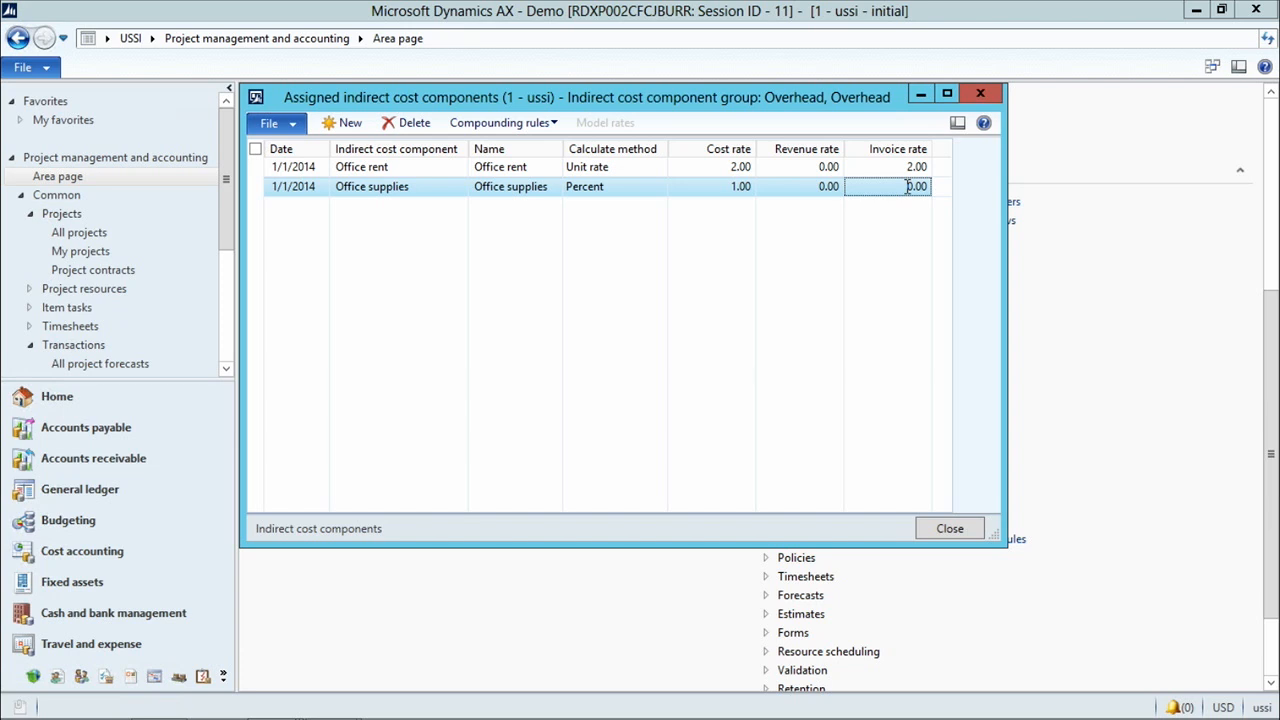
pyautogui.click(905, 188)
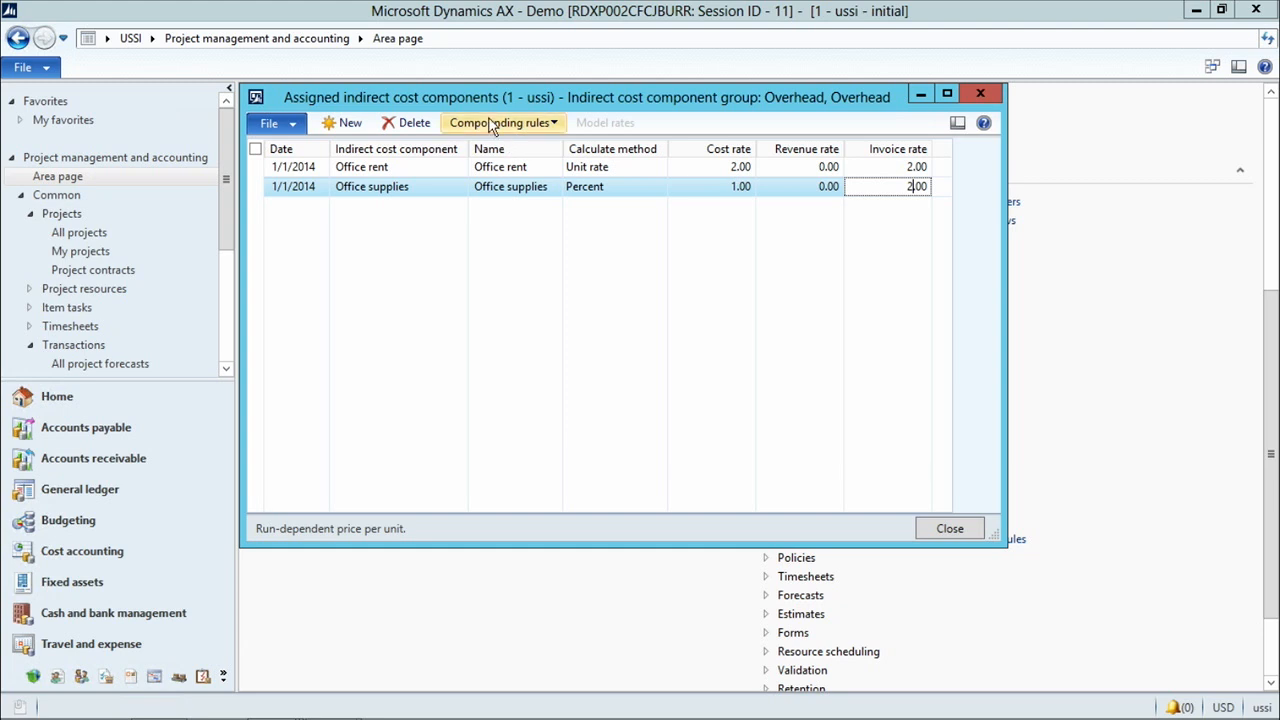
# Add Base amount to the cost compounding rule of Office supplies and close the rules form
pyautogui.click(528, 123)
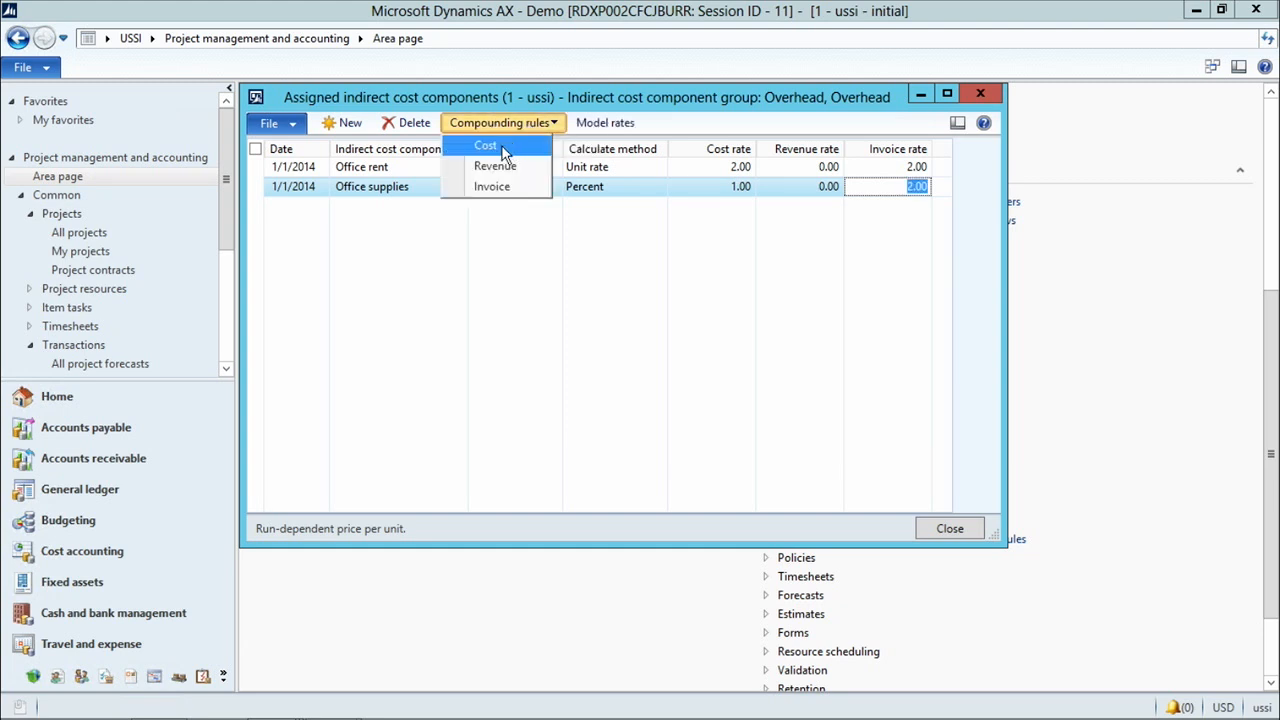
pyautogui.click(505, 149)
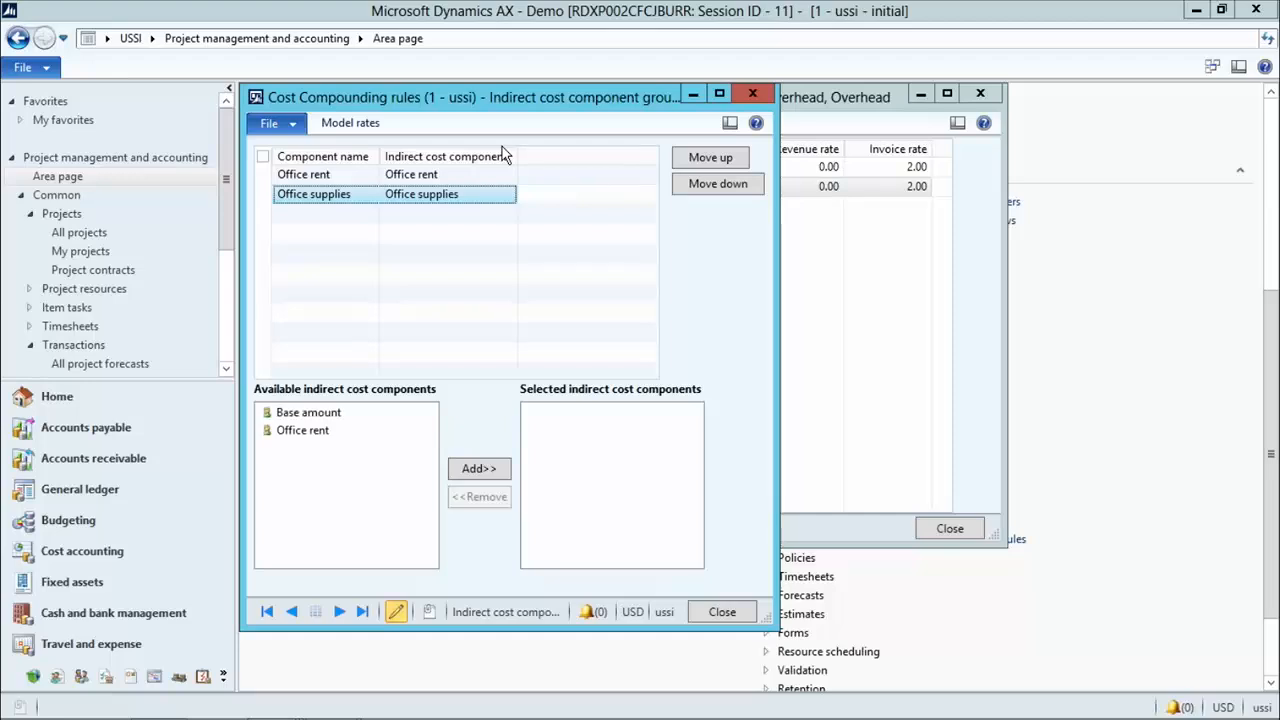
pyautogui.click(330, 416)
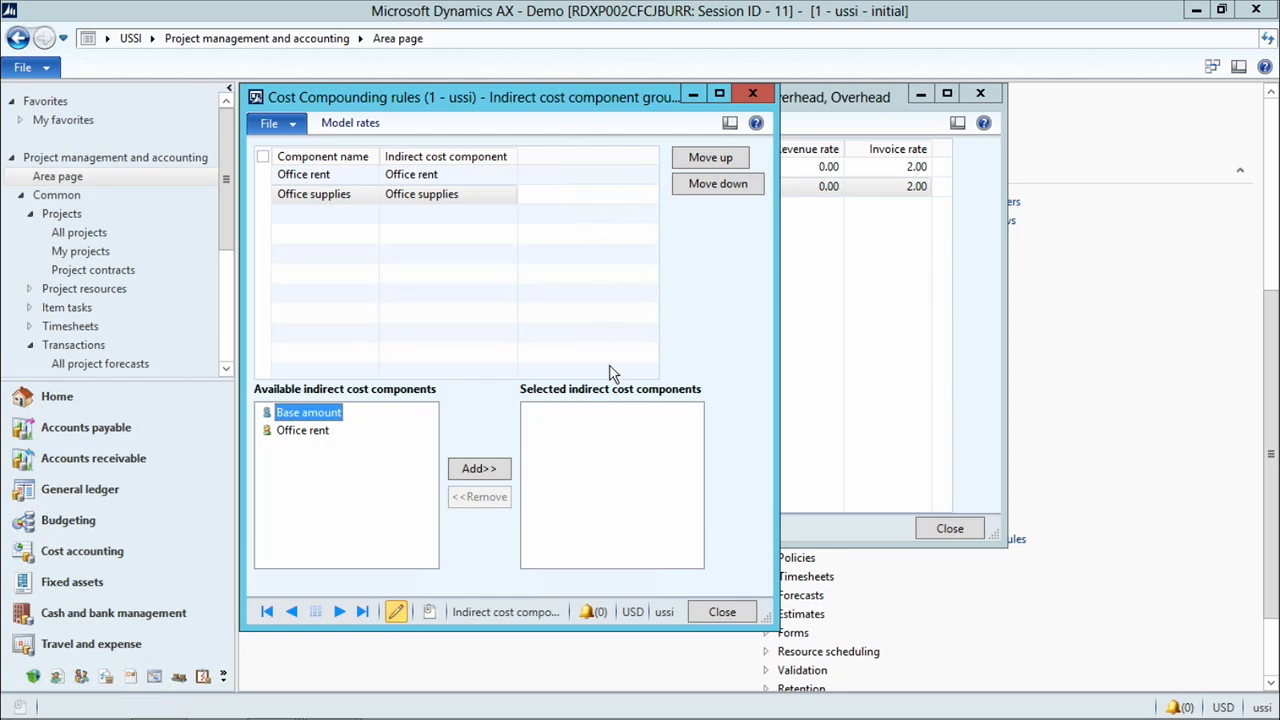
pyautogui.click(490, 476)
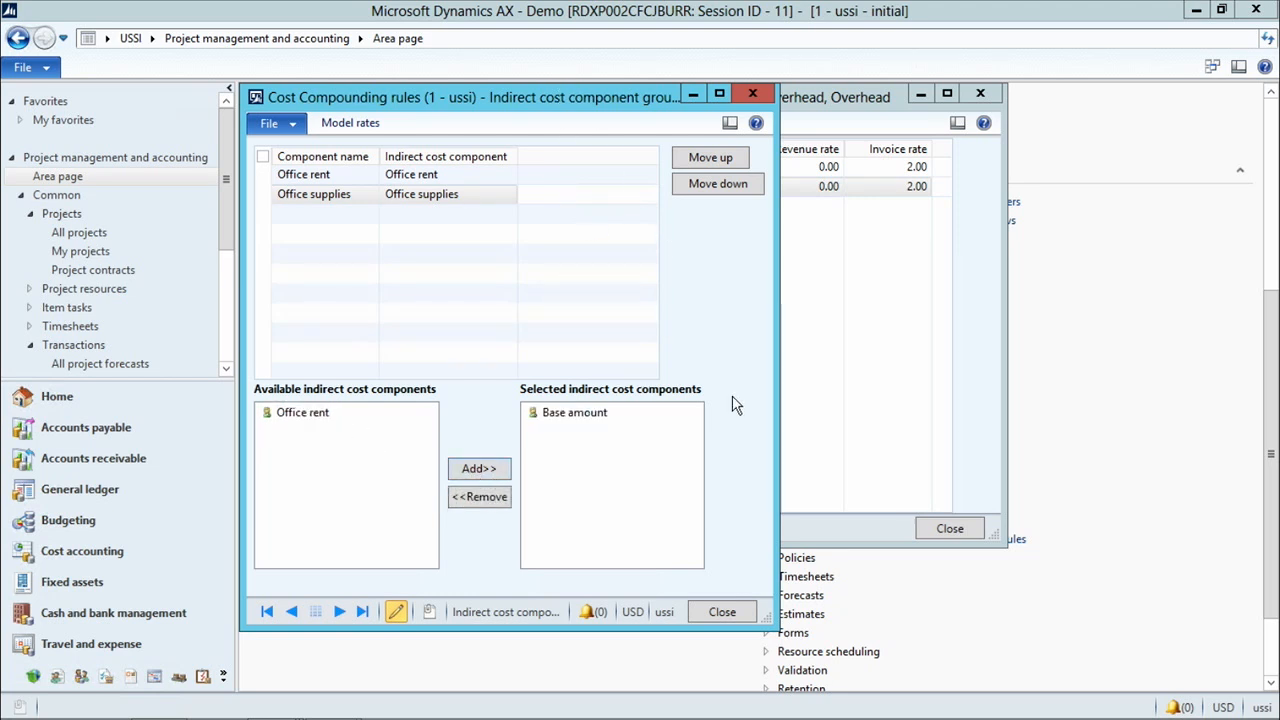
pyautogui.click(721, 612)
# Add Base amount to the invoice compounding rule of Office supplies, and review the group's model rates
pyautogui.click(522, 124)
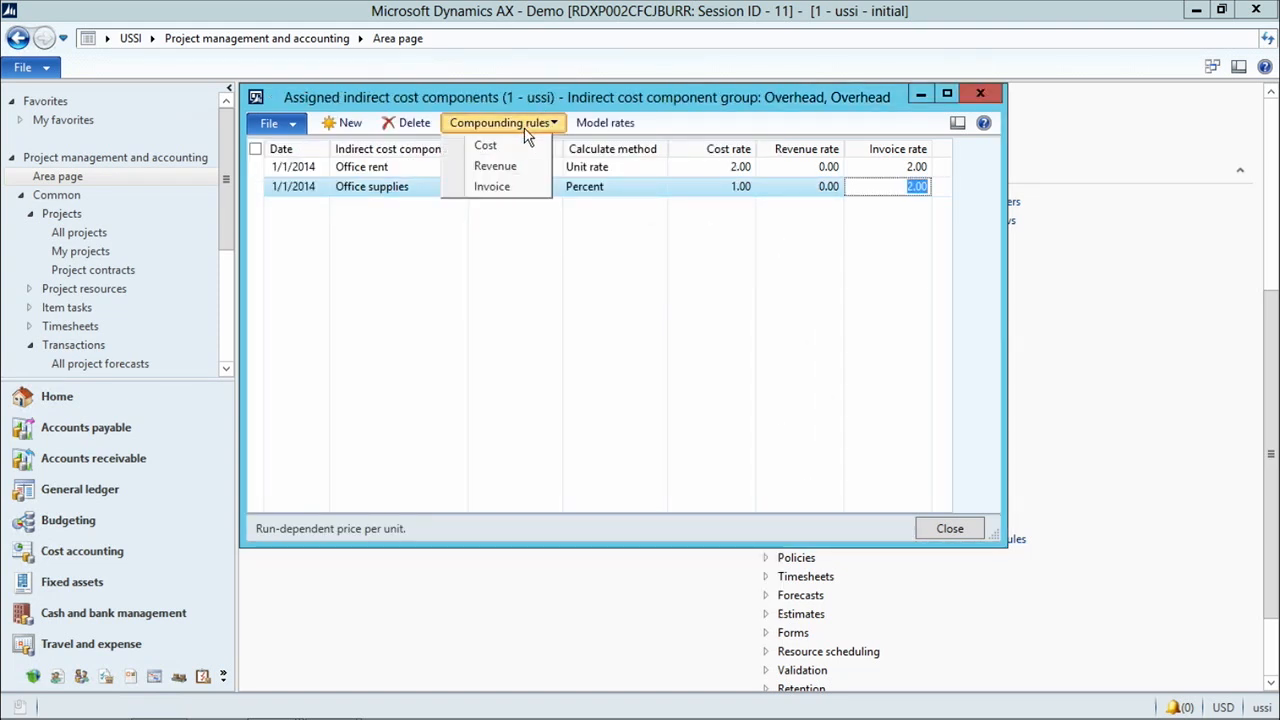
pyautogui.click(505, 186)
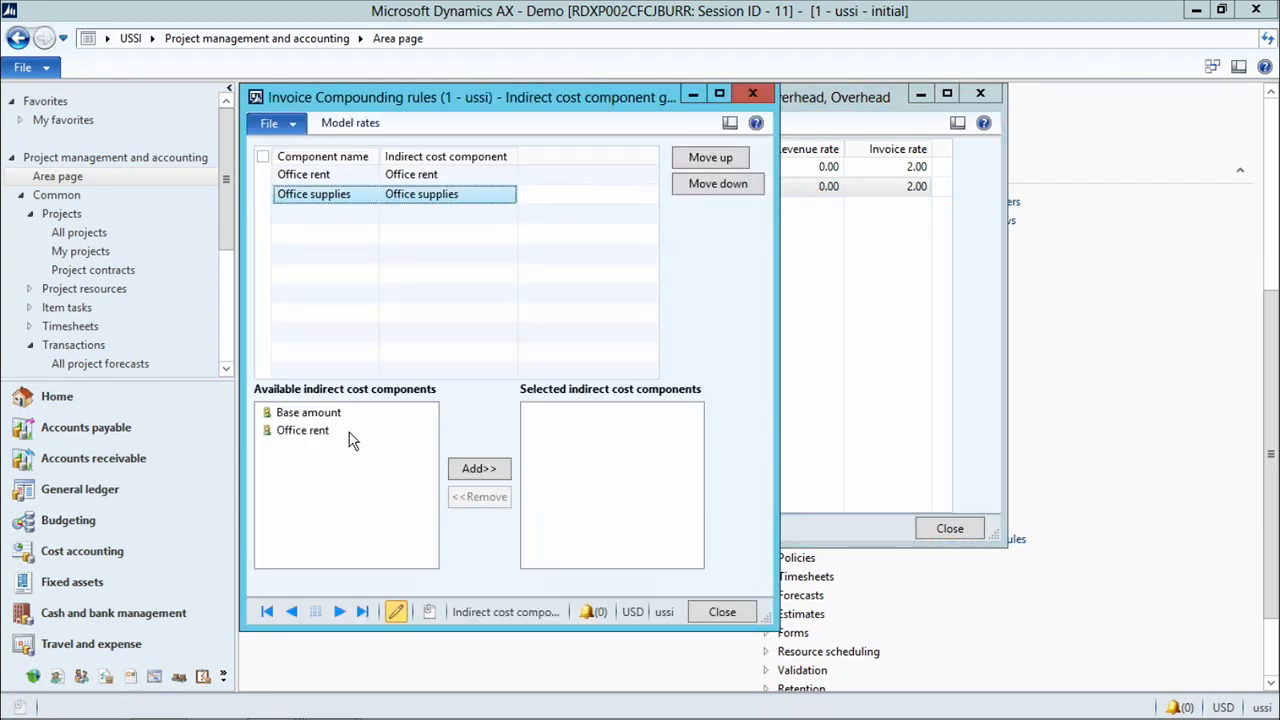
pyautogui.click(320, 413)
pyautogui.click(470, 468)
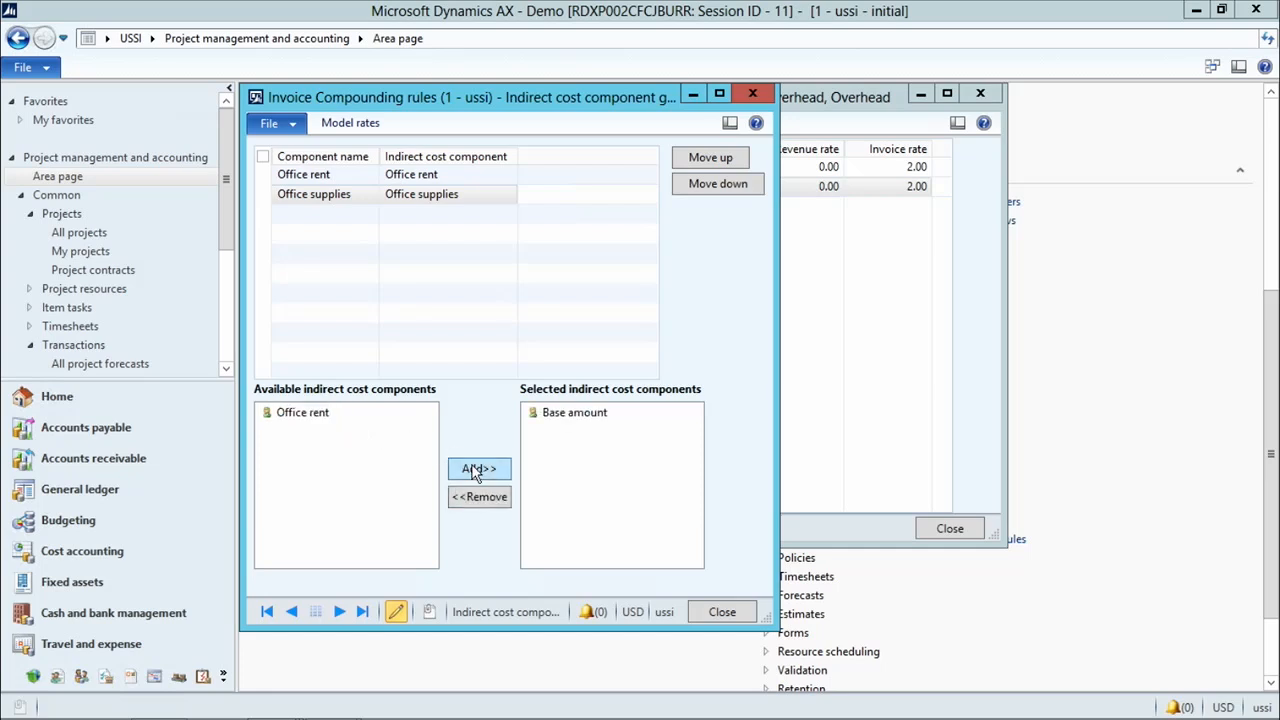
pyautogui.click(745, 613)
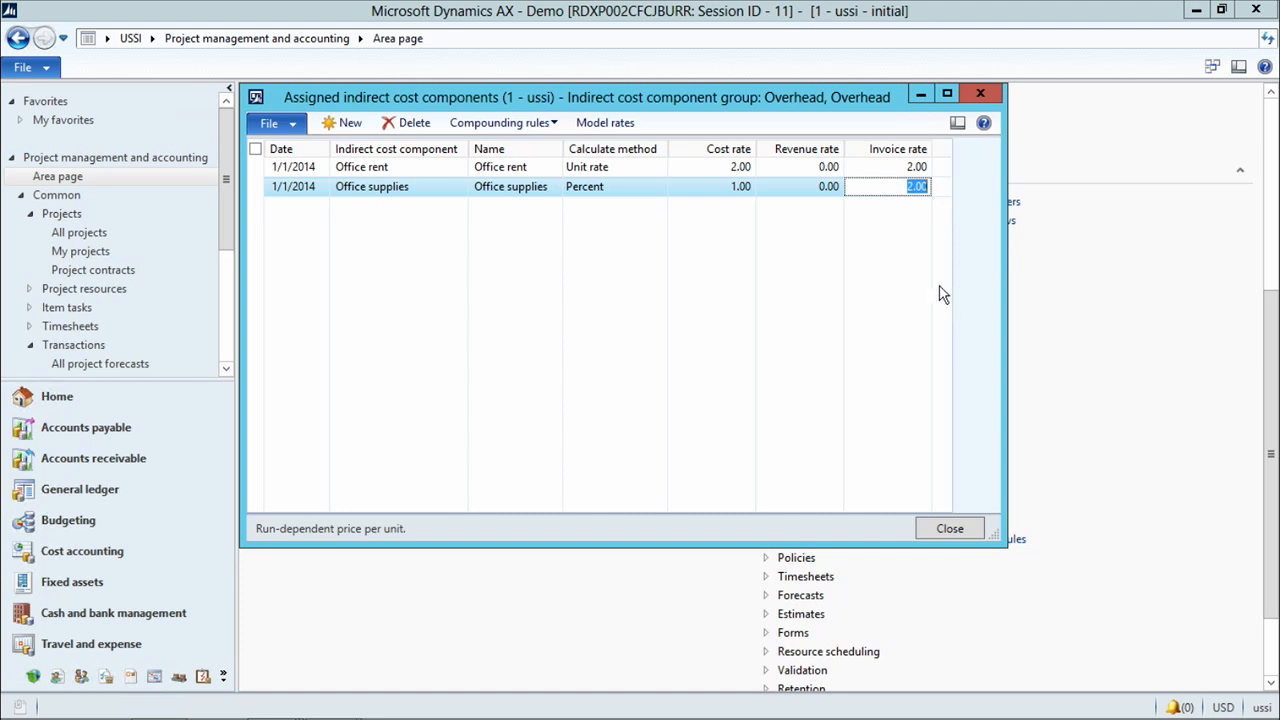
pyautogui.click(620, 133)
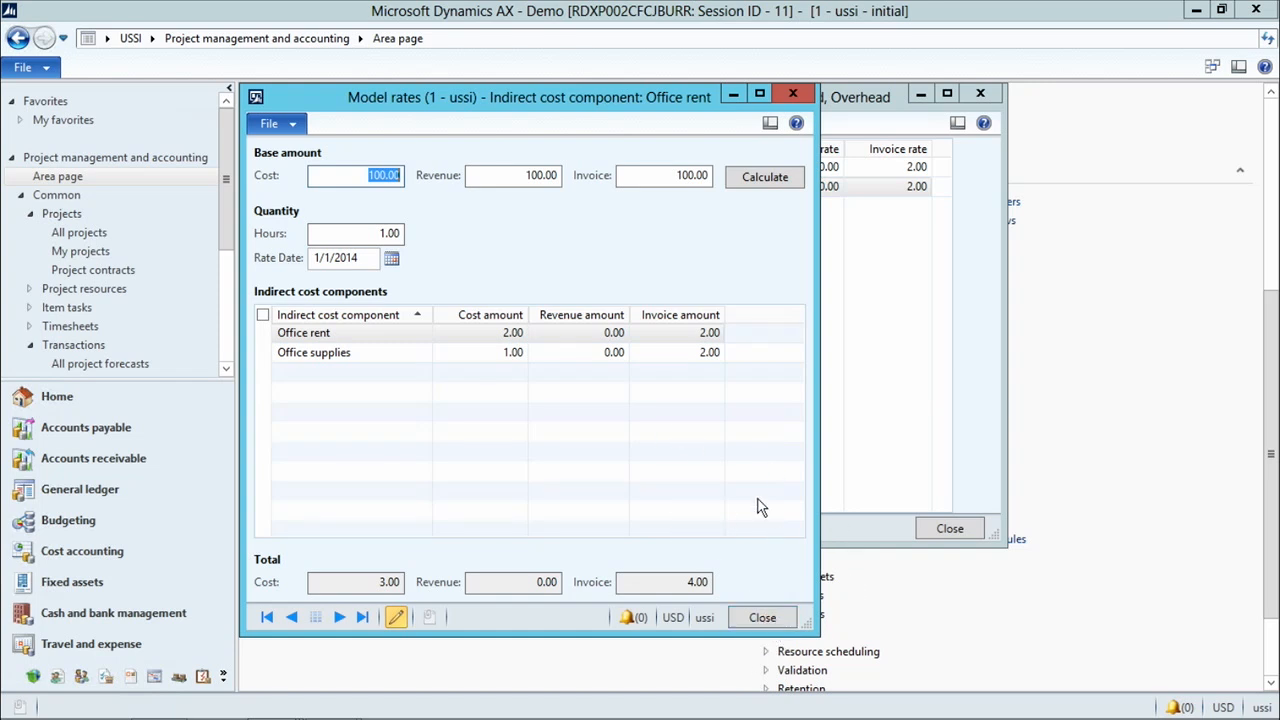
pyautogui.click(762, 617)
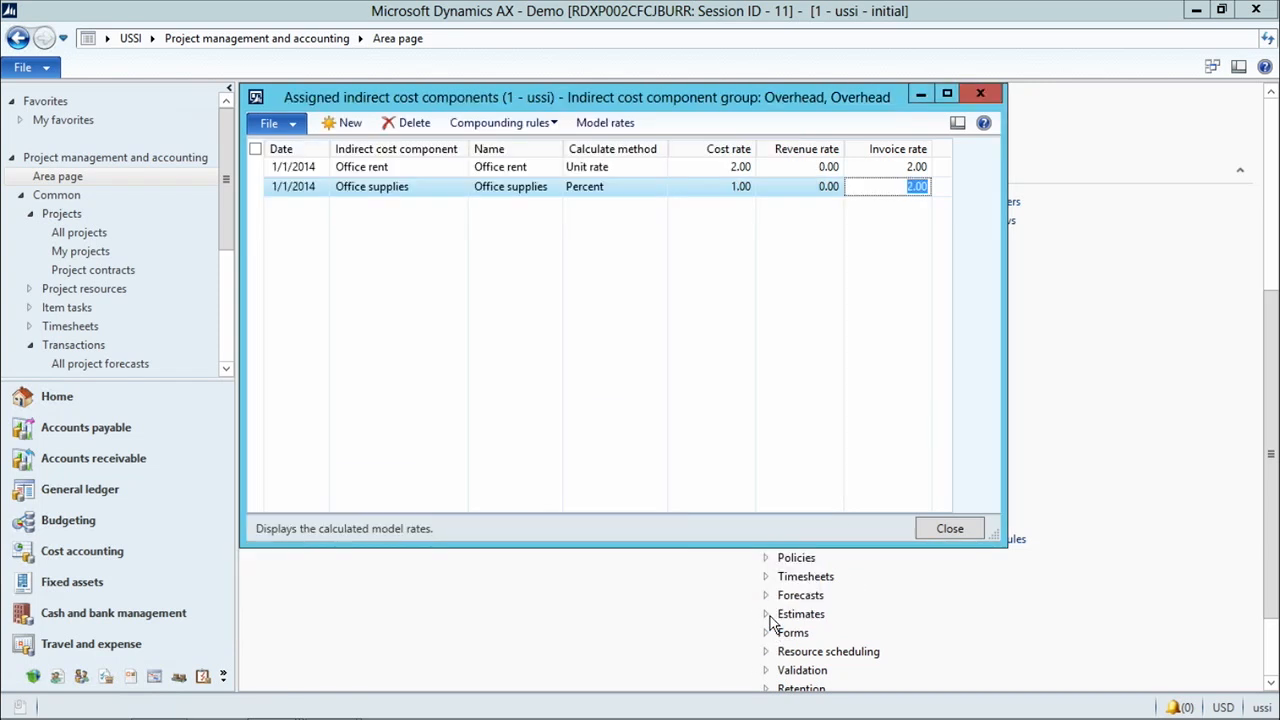
# Add a third line to the Overhead group dated 1/1/2014 for the SharedIT component
pyautogui.click(345, 121)
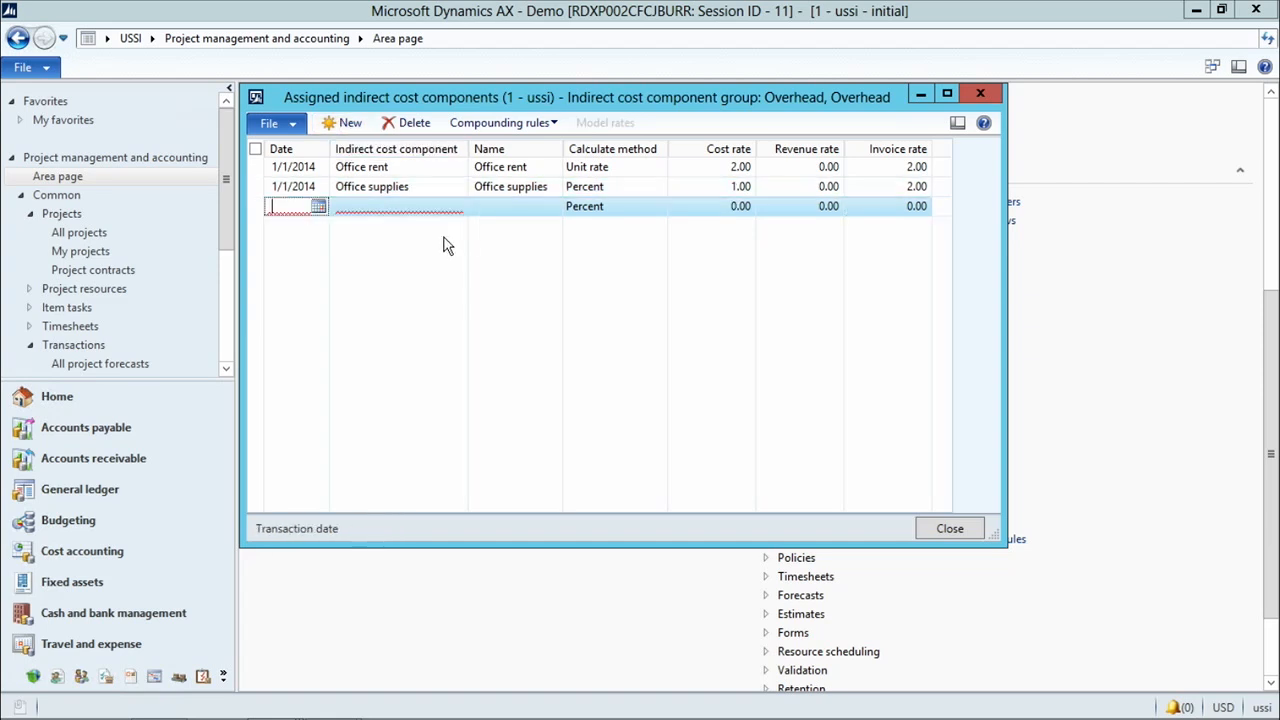
pyautogui.write('1')
pyautogui.write('/1/2014')
pyautogui.click(369, 210)
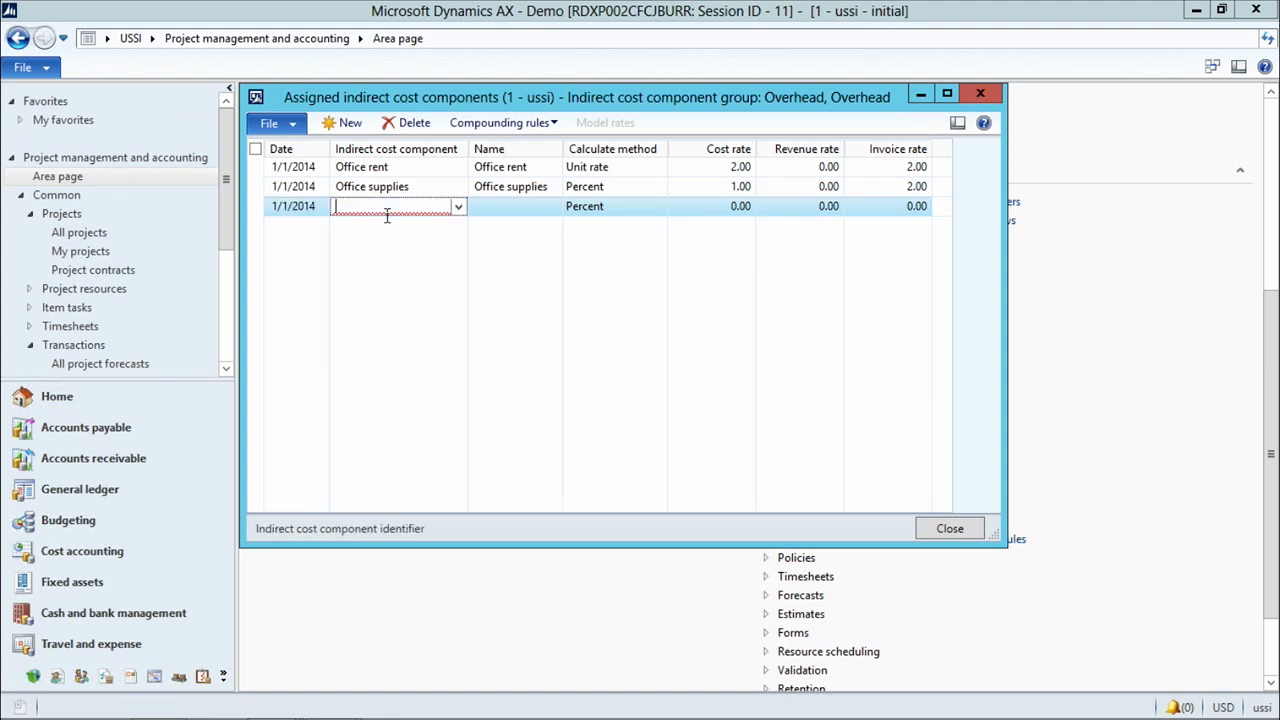
pyautogui.click(458, 207)
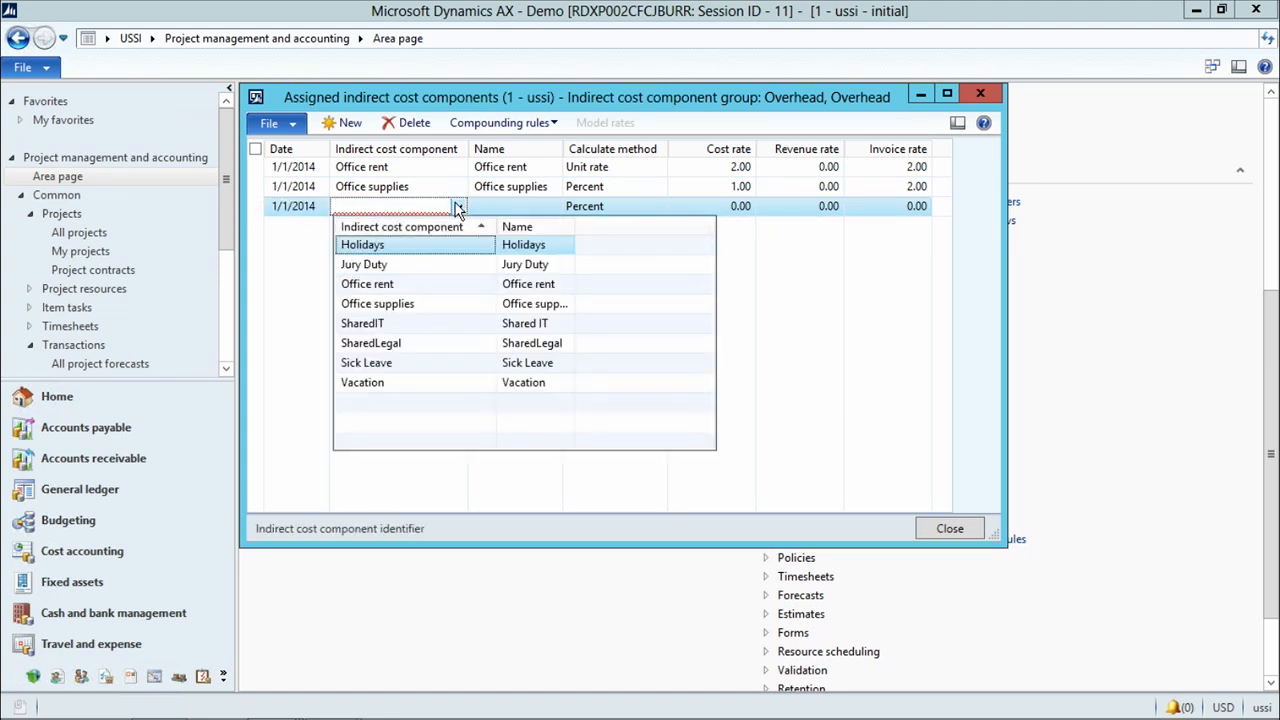
pyautogui.click(405, 324)
# Set the SharedIT line's cost rate to 3.00 and its invoice rate to 3.00
pyautogui.press('Tab')
pyautogui.press('Tab')
pyautogui.press('Tab')
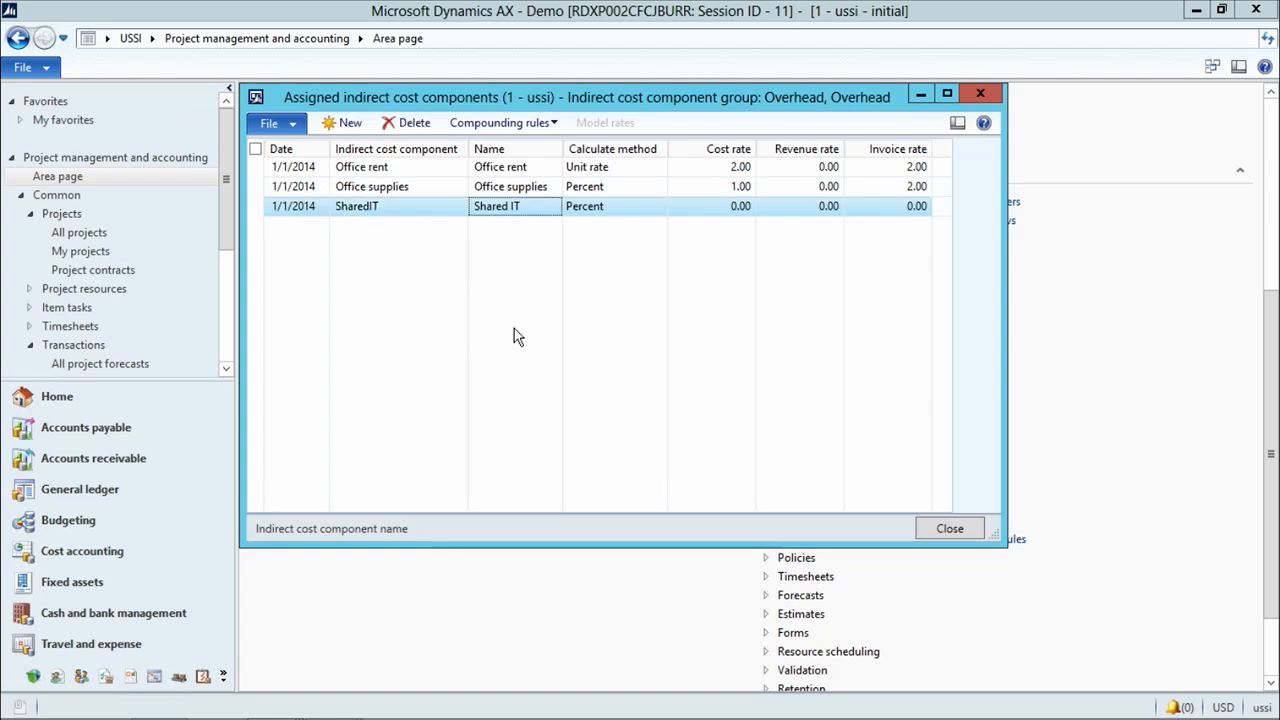
pyautogui.write('3')
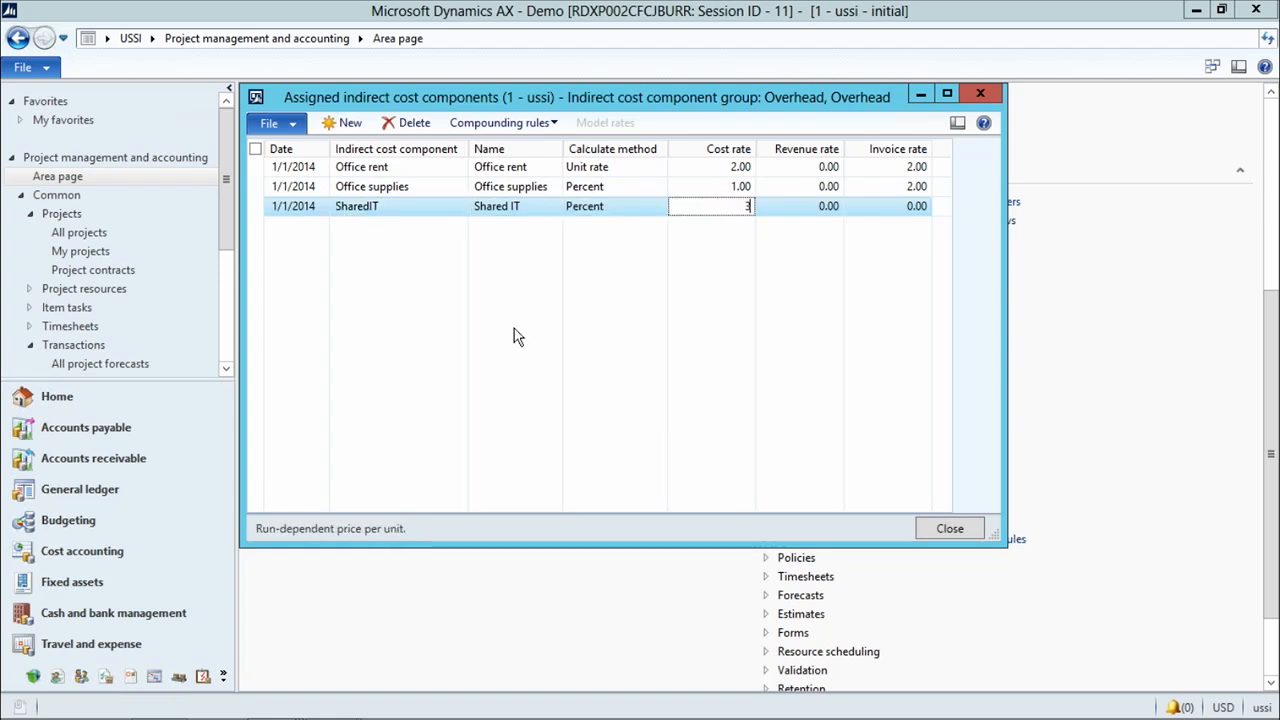
pyautogui.press('Tab')
pyautogui.press('Tab')
pyautogui.write('3')
pyautogui.press('Tab')
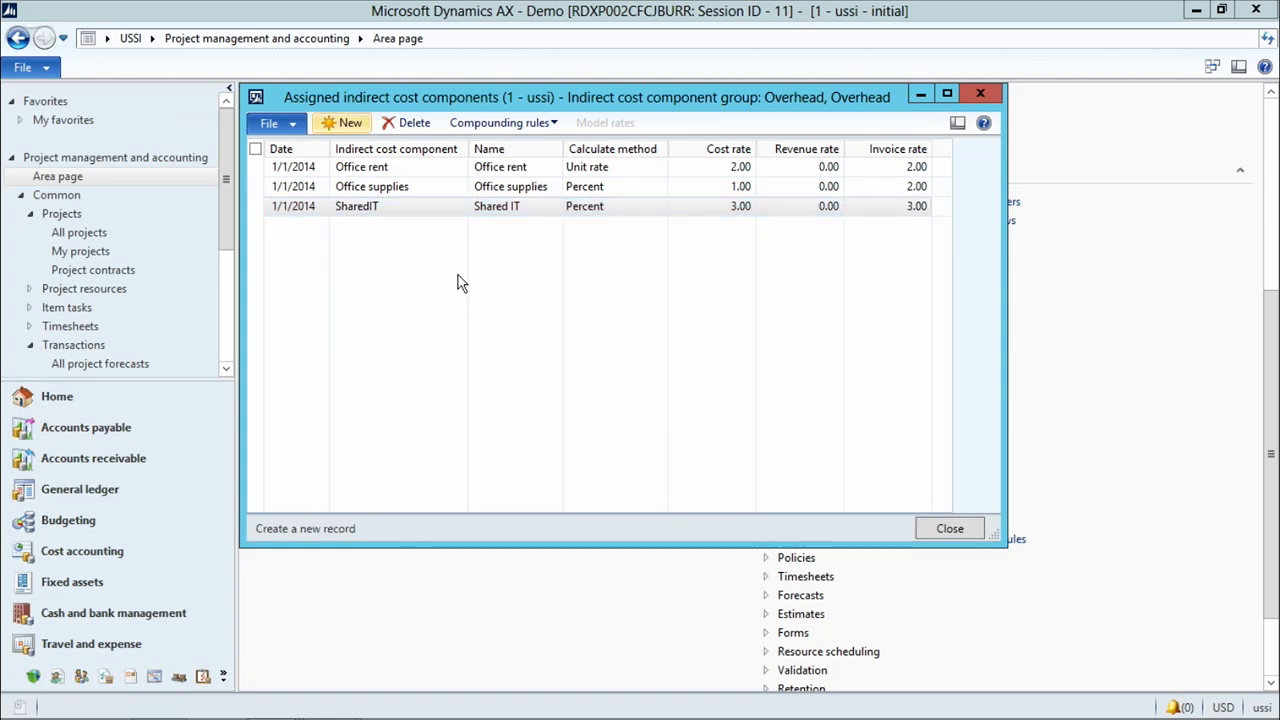
# Open the cost compounding rules and add Base amount to the selected components of Shared IT
pyautogui.click(515, 124)
pyautogui.click(488, 147)
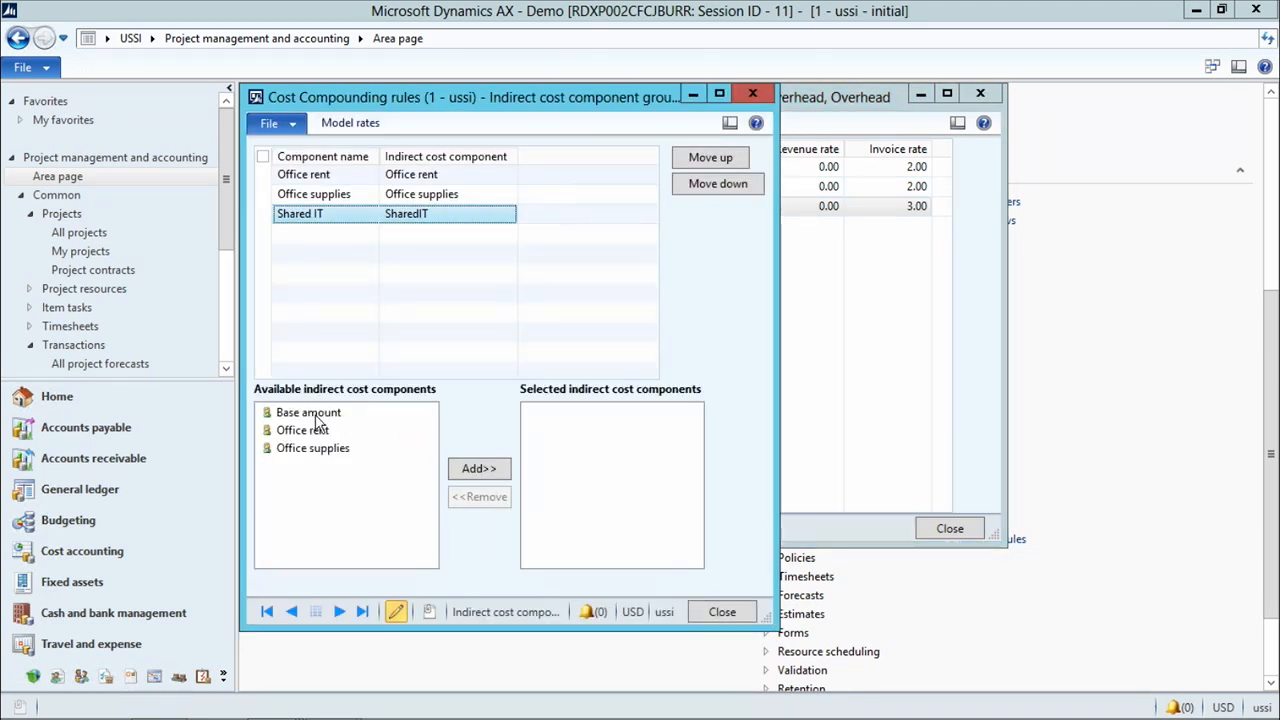
pyautogui.click(315, 414)
pyautogui.click(478, 472)
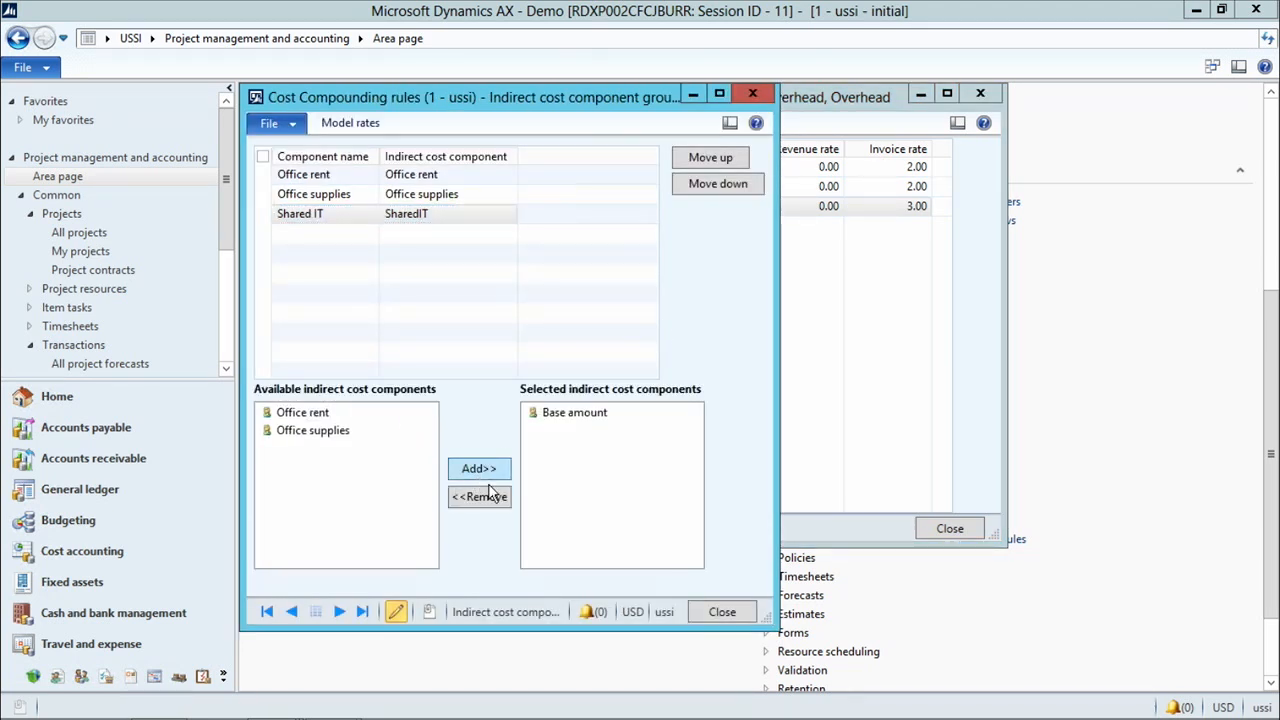
# Add Base amount to the selected components of Shared IT in the invoice compounding rules
pyautogui.click(714, 611)
pyautogui.click(537, 129)
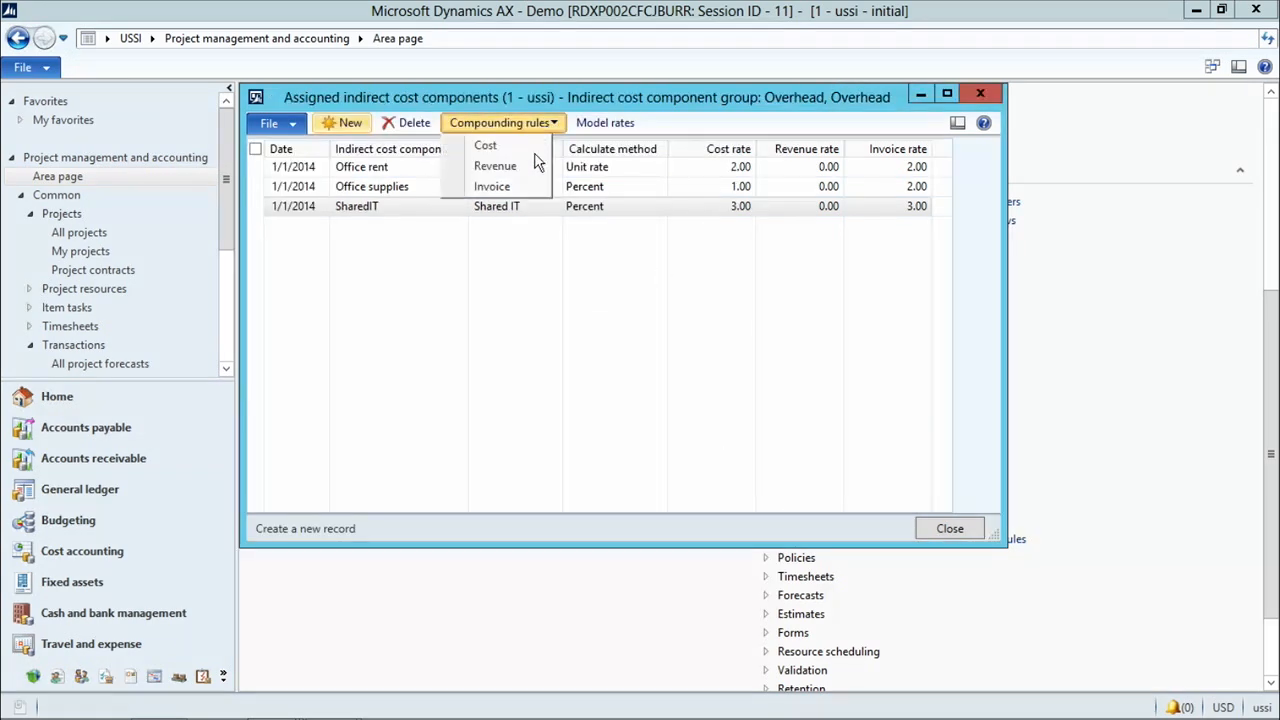
pyautogui.click(500, 188)
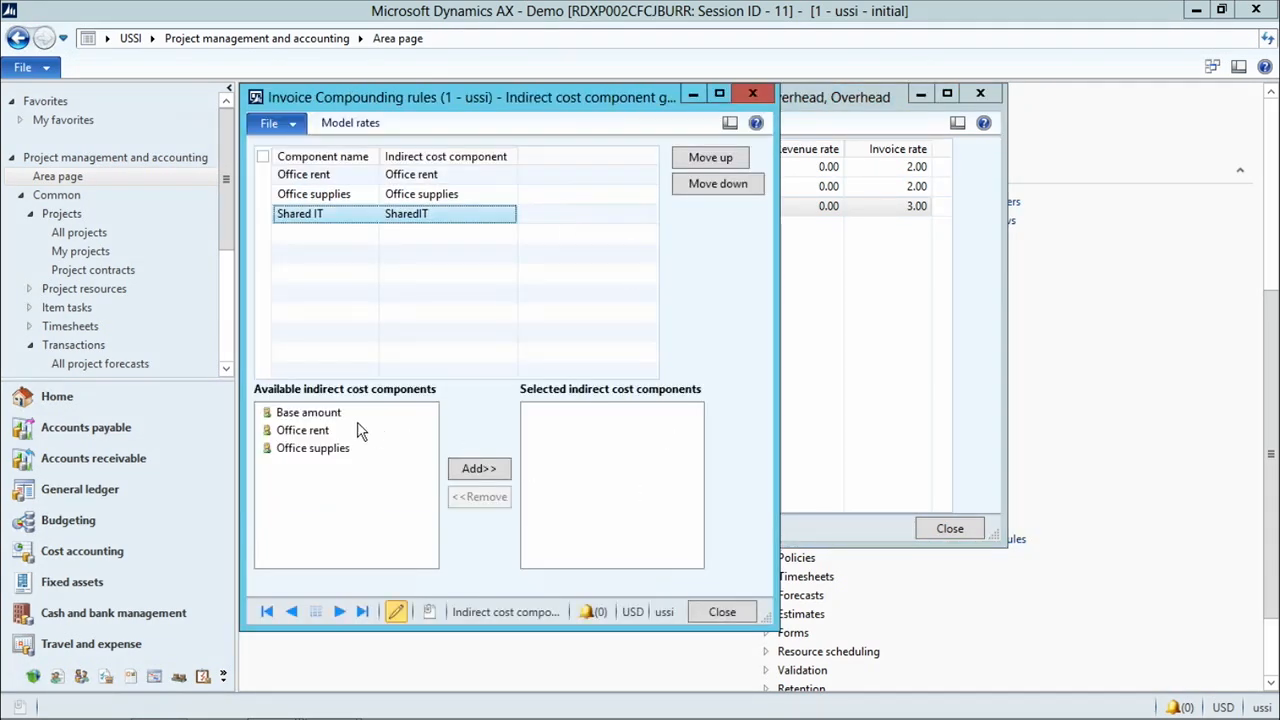
pyautogui.click(331, 408)
pyautogui.click(478, 469)
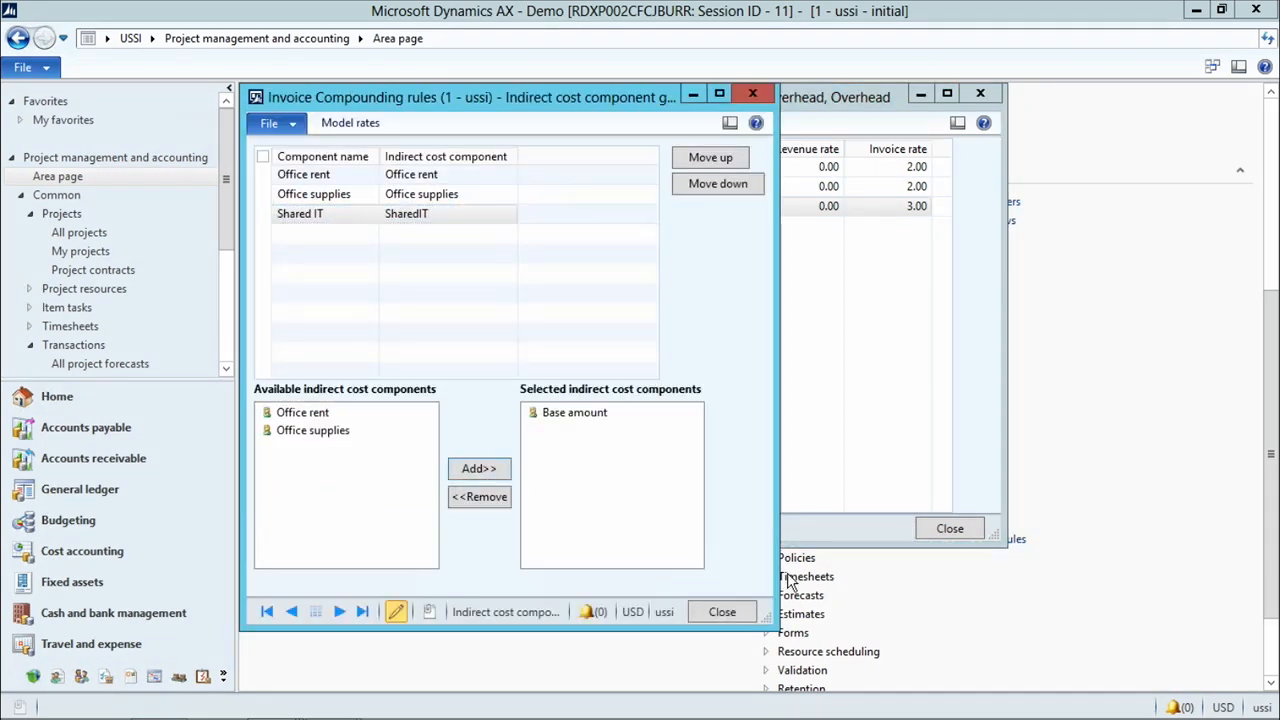
pyautogui.click(722, 611)
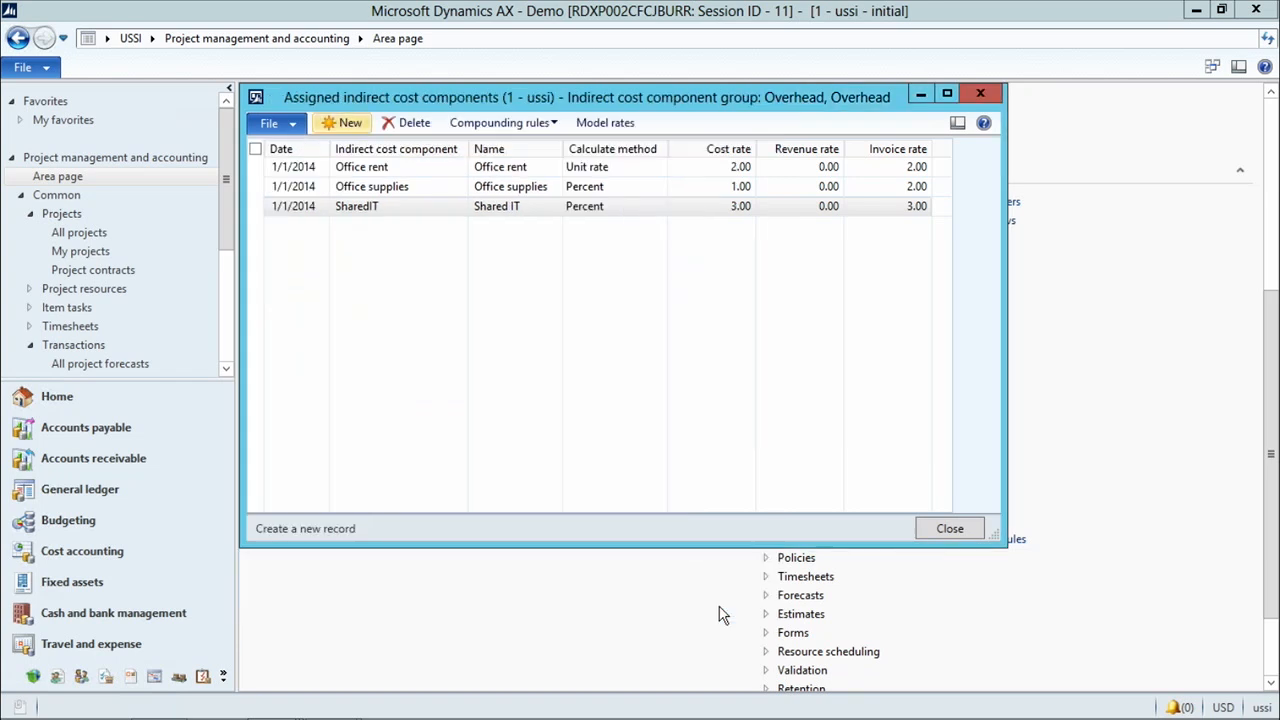
# Add a fourth line to the Overhead group dated 1/1/2014 for the SharedLegal component
pyautogui.click(350, 124)
pyautogui.write('1/1/14')
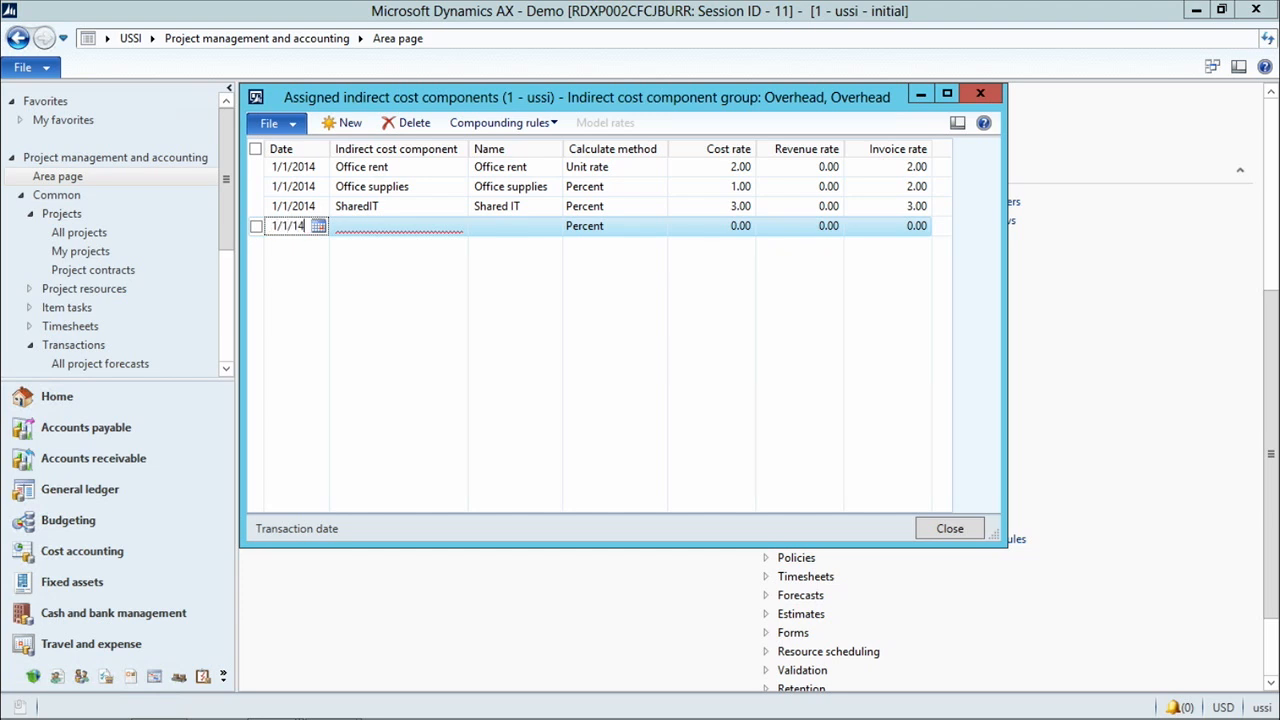
pyautogui.press('Tab')
pyautogui.click(459, 227)
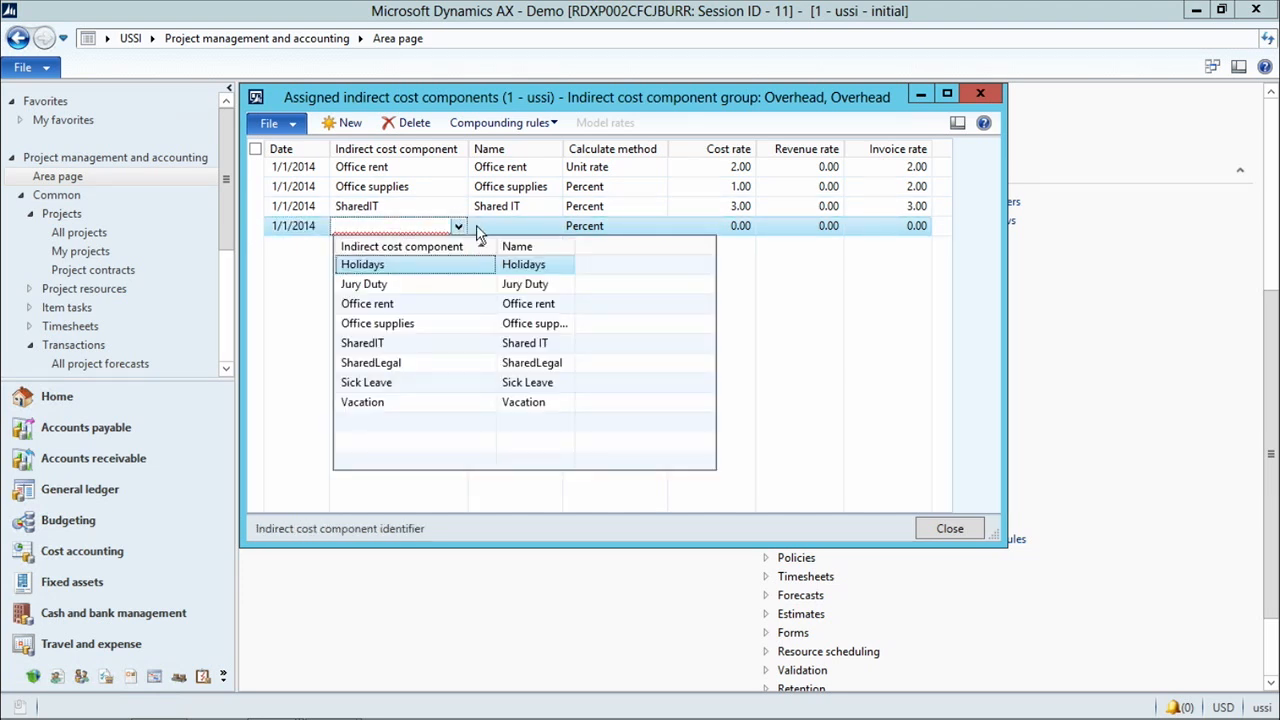
pyautogui.click(415, 363)
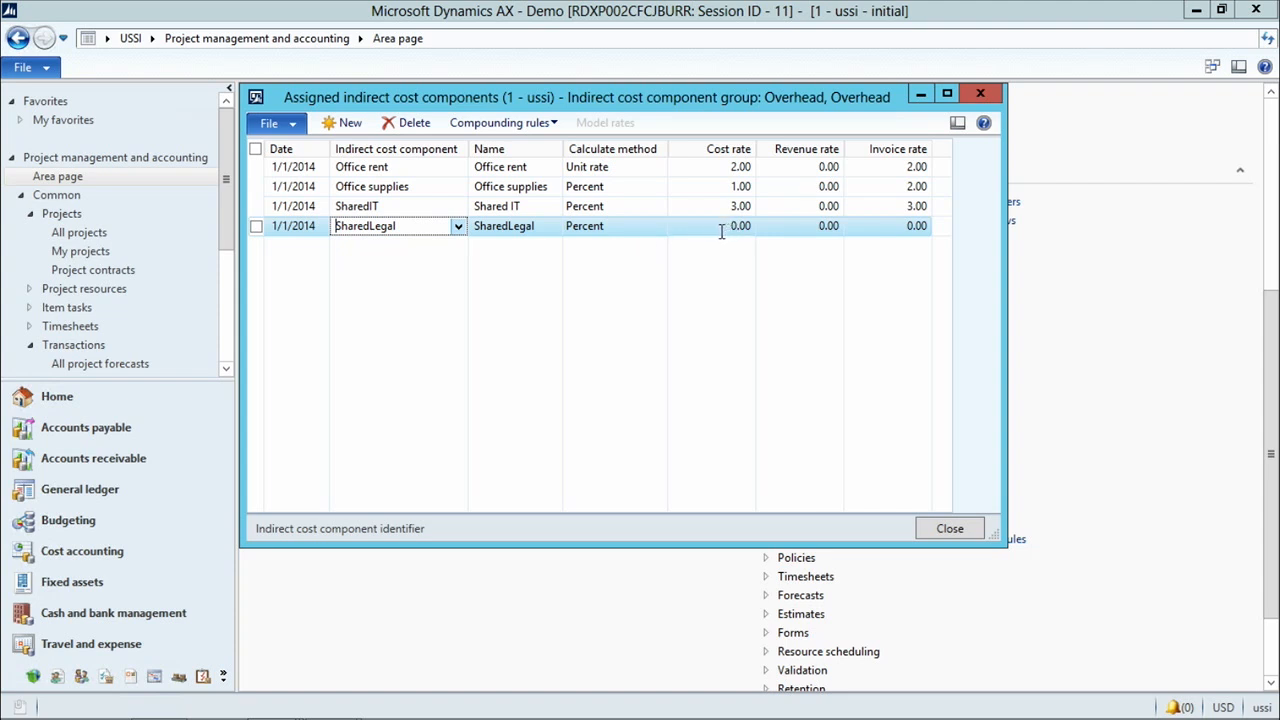
# Set the SharedLegal line's cost rate to 5.00 and its invoice rate to 5.00
pyautogui.click(735, 226)
pyautogui.click(727, 227)
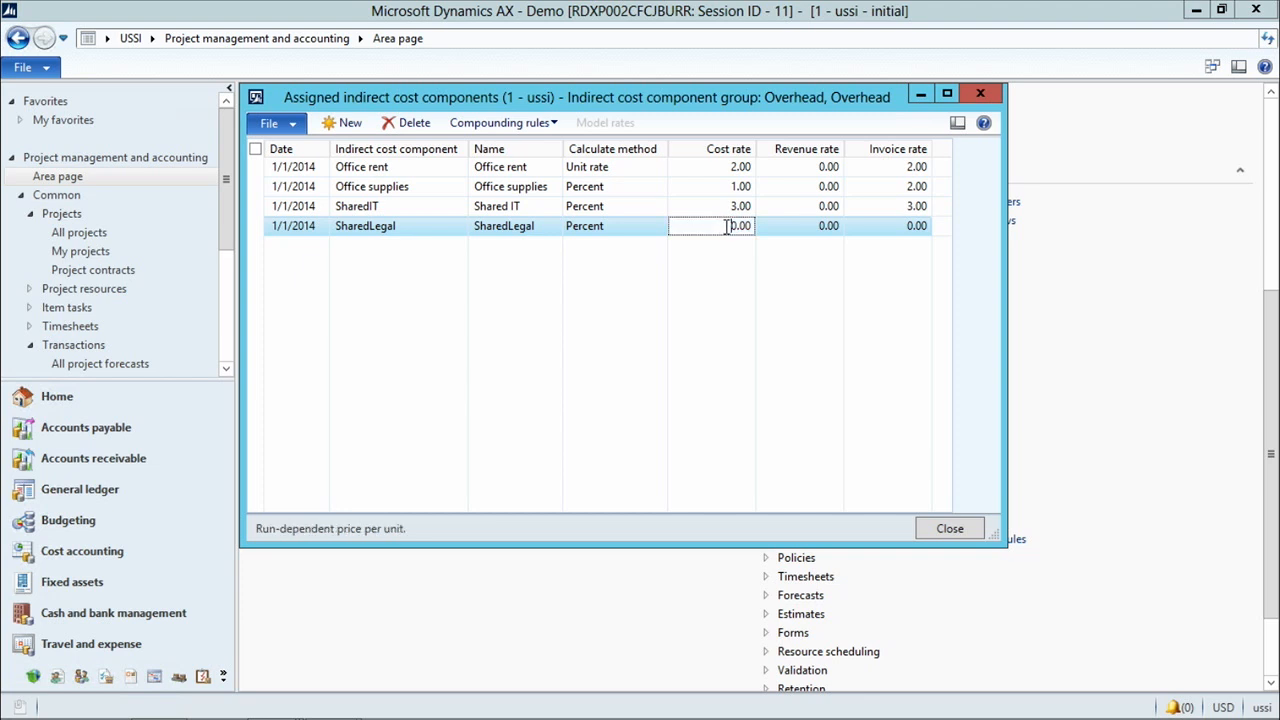
pyautogui.write('5')
pyautogui.click(910, 225)
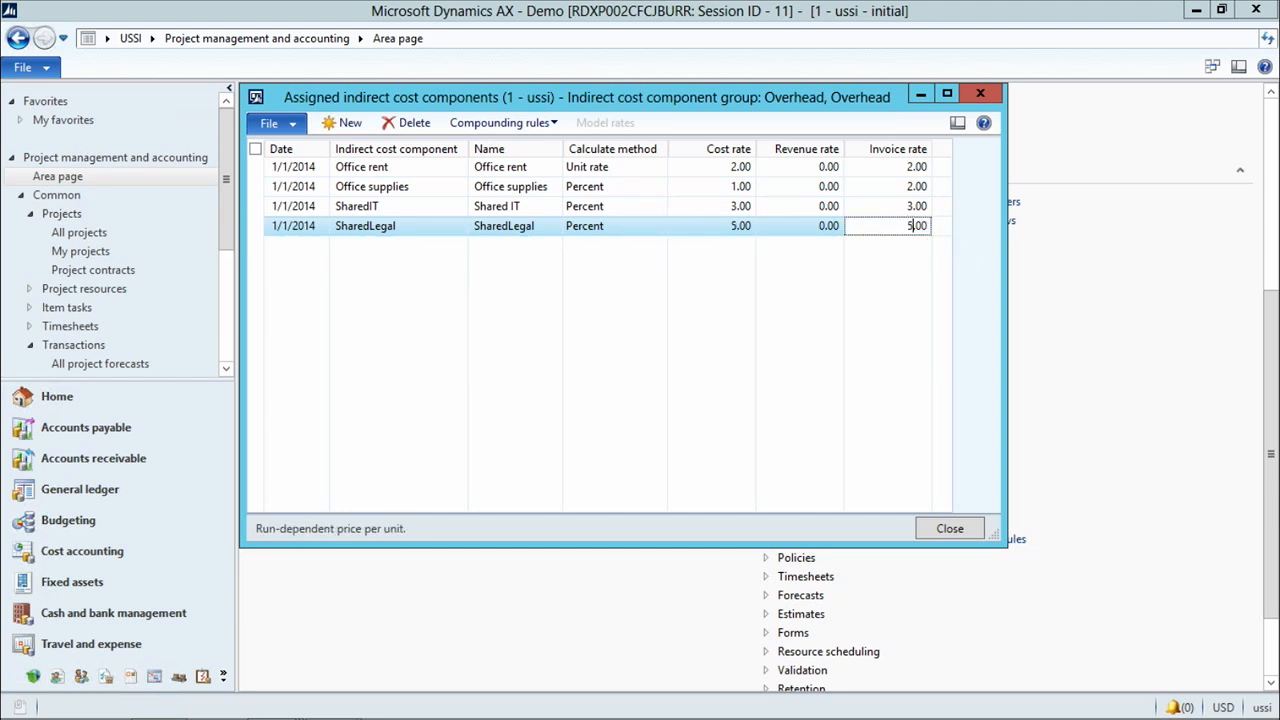
# Add Base amount and SharedIT to the selected components of SharedLegal in the cost compounding rules
pyautogui.click(533, 128)
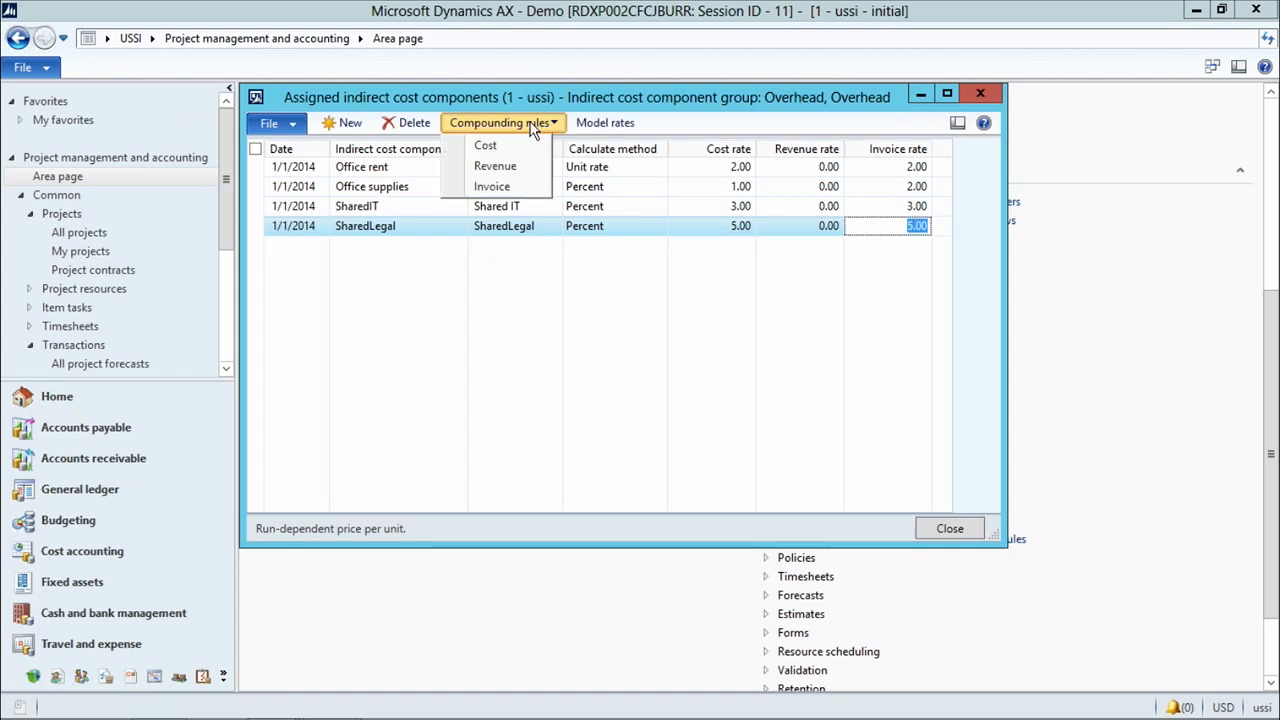
pyautogui.click(492, 148)
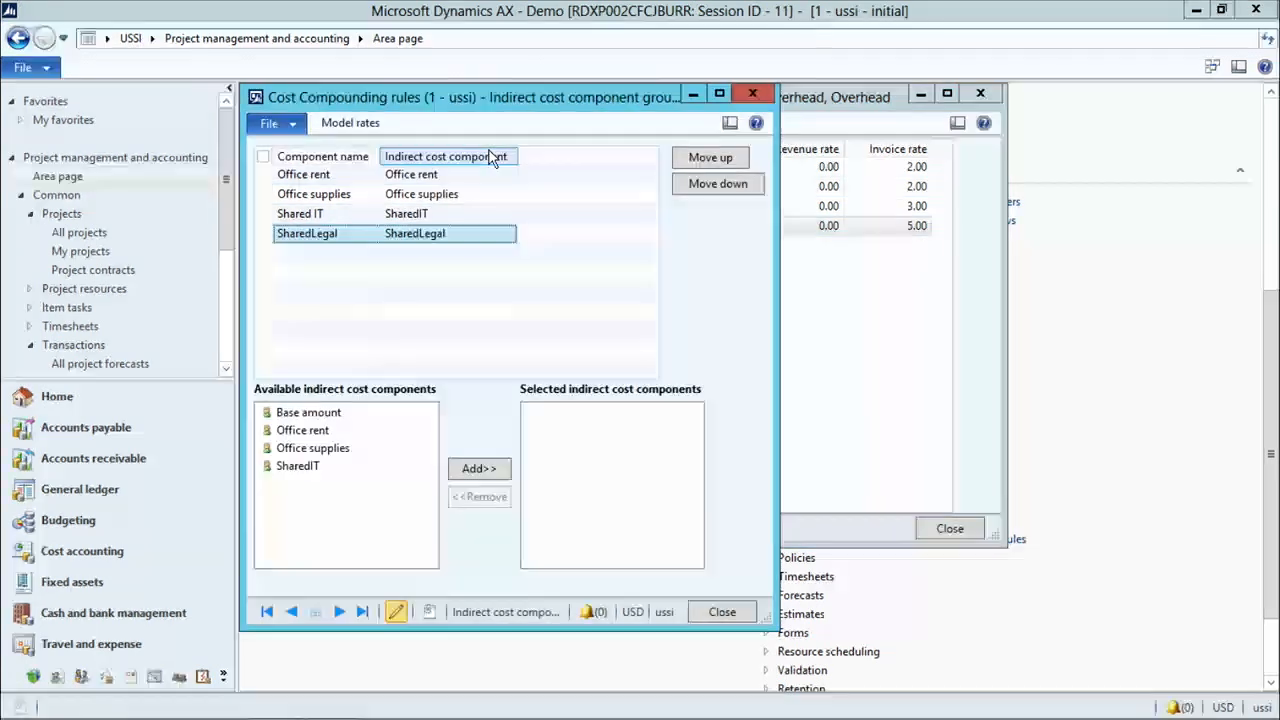
pyautogui.click(328, 418)
pyautogui.click(478, 469)
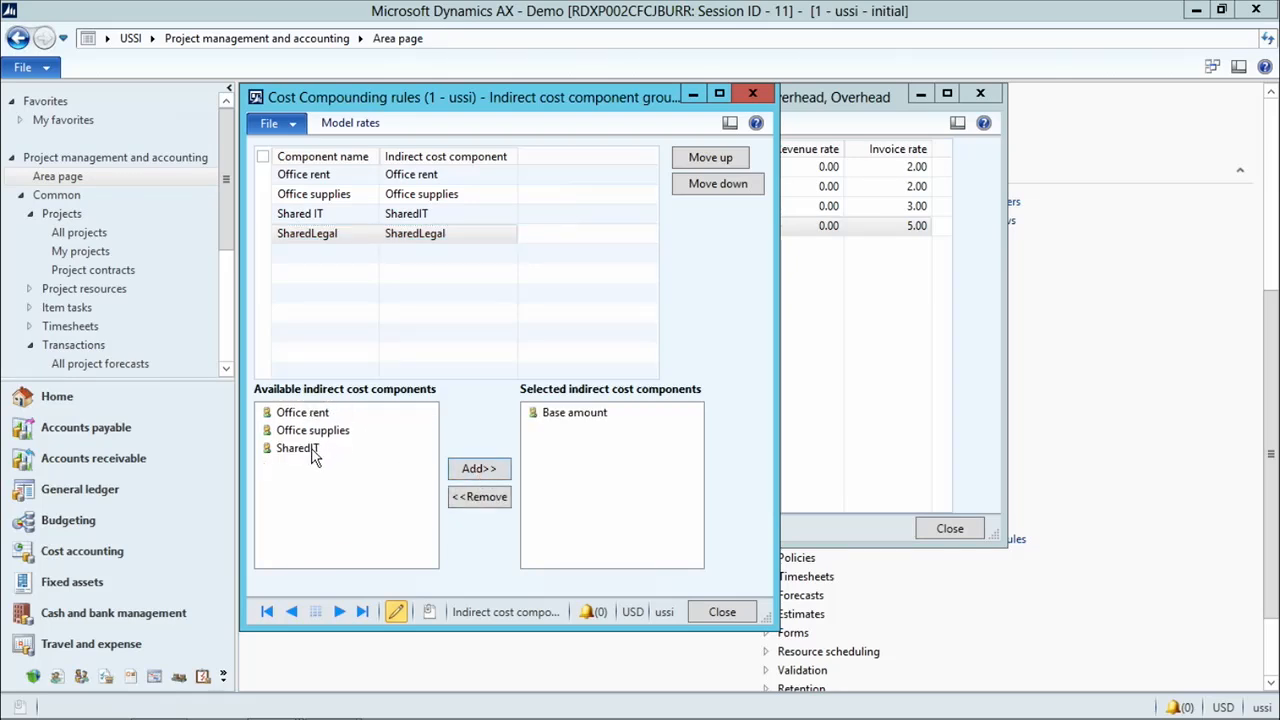
pyautogui.click(314, 450)
pyautogui.click(476, 469)
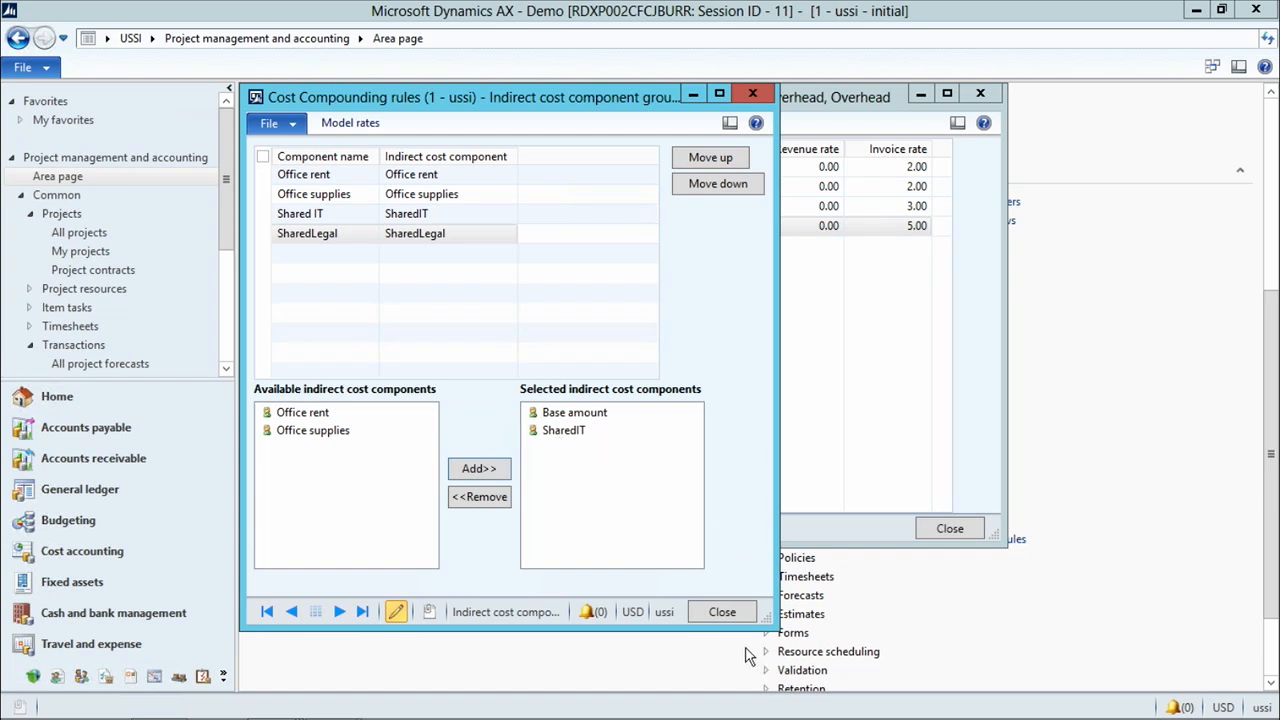
pyautogui.click(723, 613)
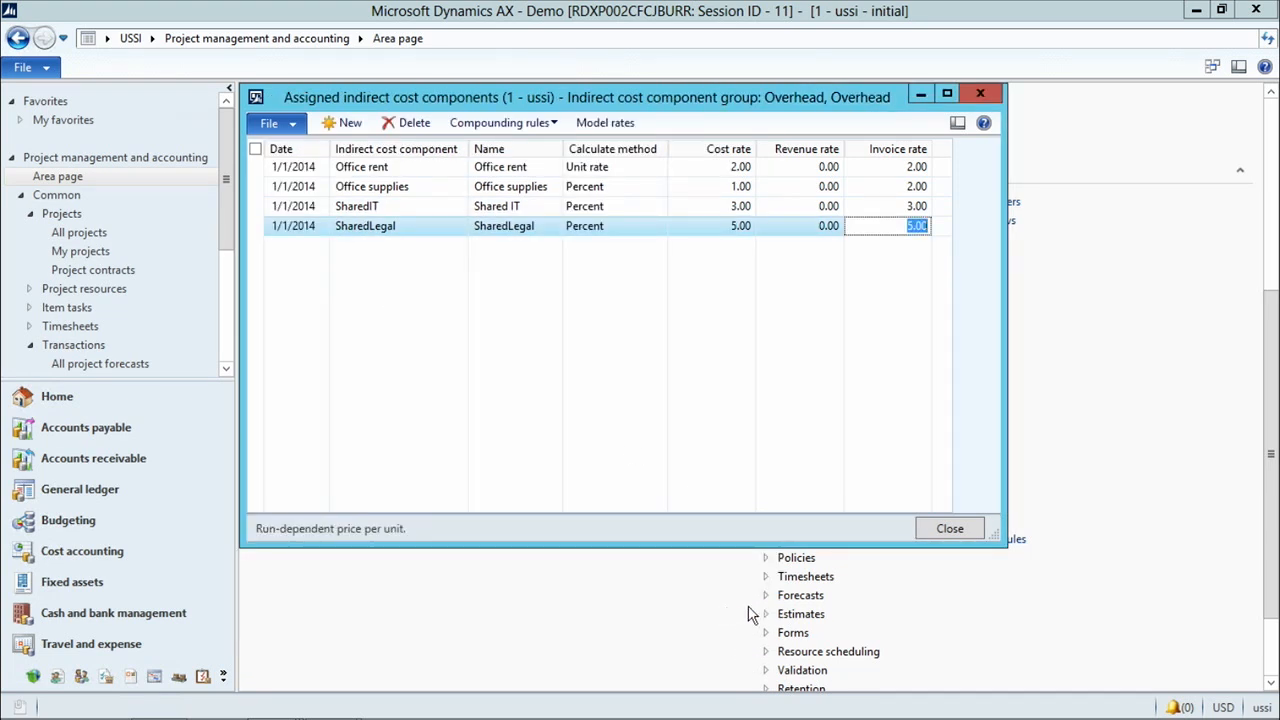
# Add Base amount and SharedIT to the selected components of SharedLegal in the invoice compounding rules
pyautogui.click(521, 124)
pyautogui.click(510, 186)
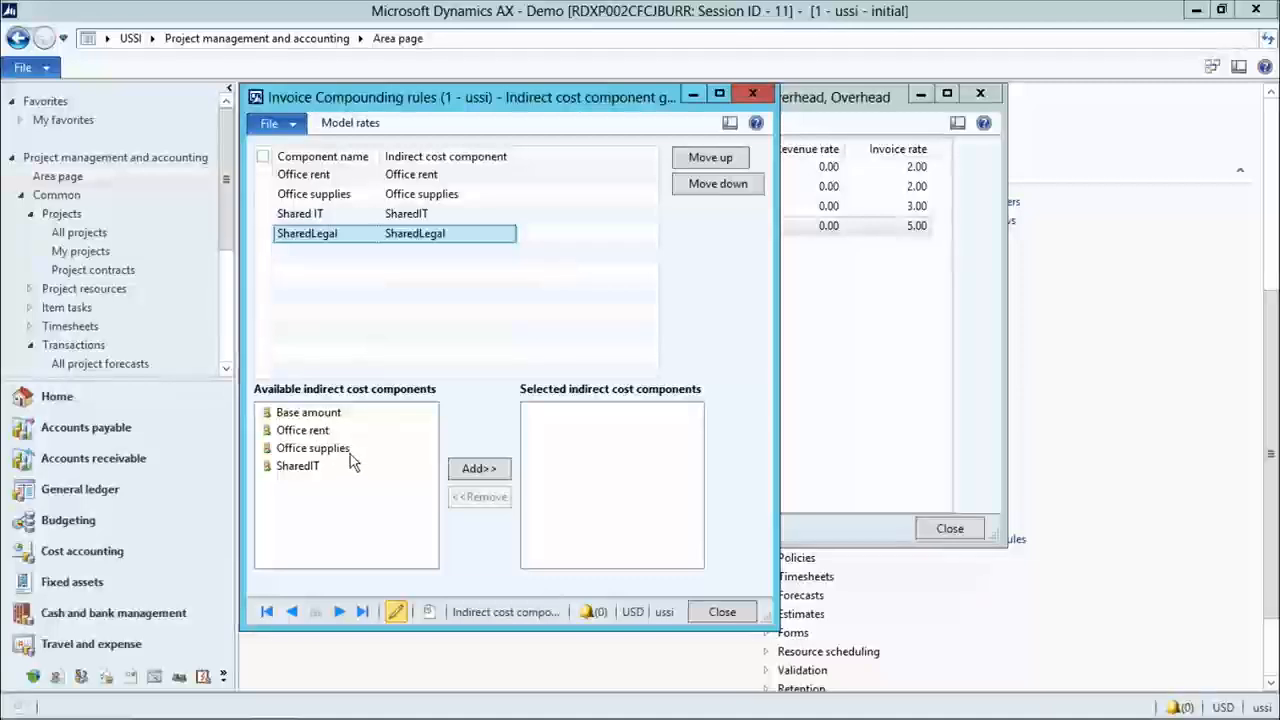
pyautogui.click(310, 413)
pyautogui.click(467, 470)
pyautogui.click(300, 449)
pyautogui.click(477, 469)
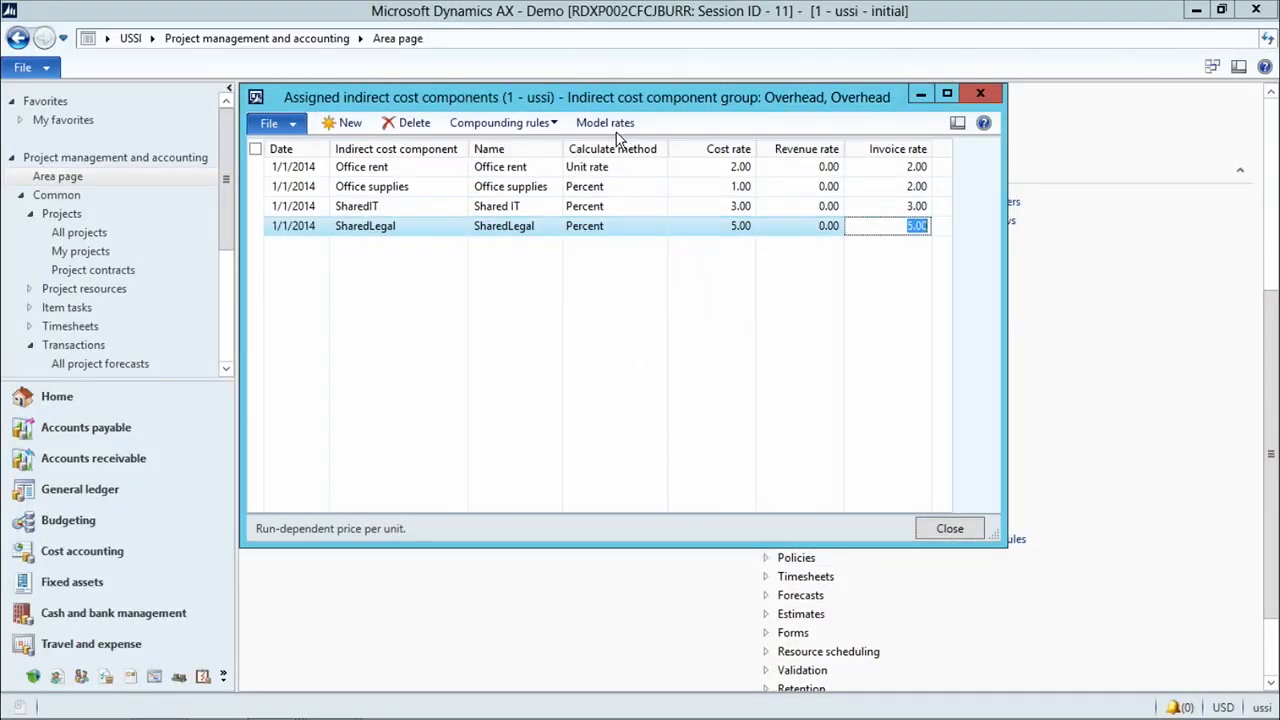
# Review the Overhead group's model rates for its indirect cost components, and close the component group setup
pyautogui.click(605, 123)
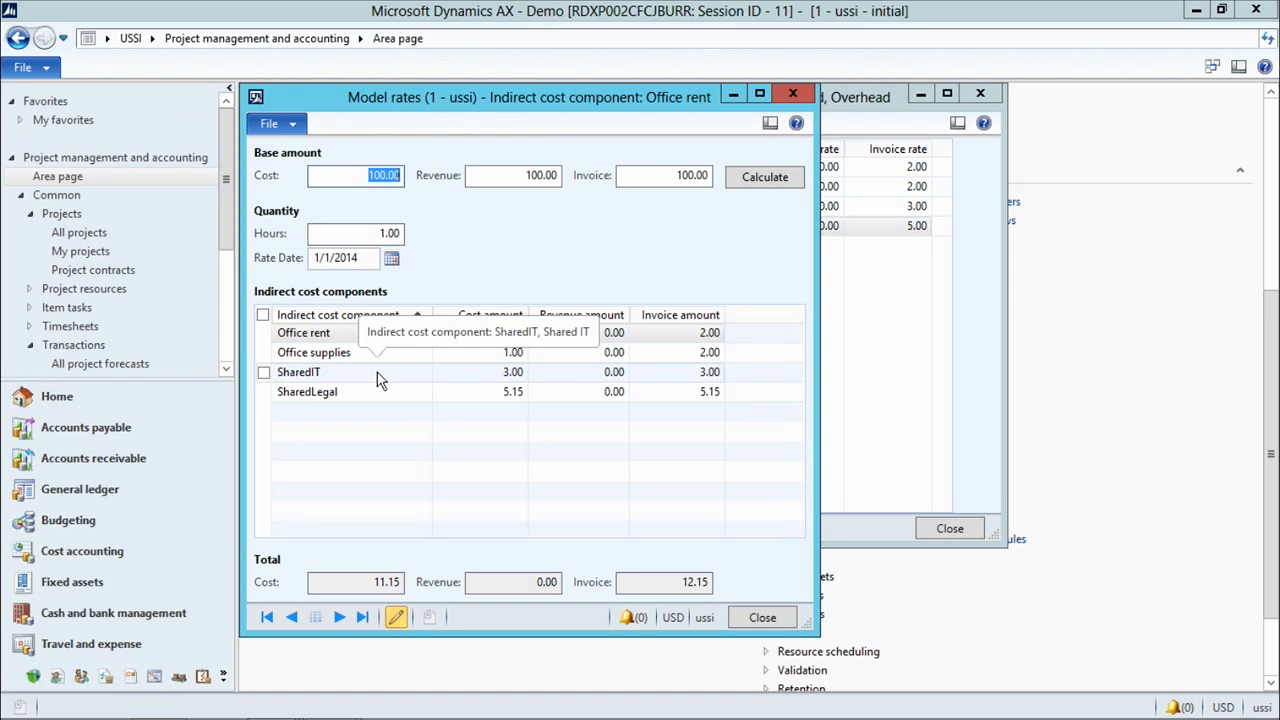
pyautogui.click(762, 617)
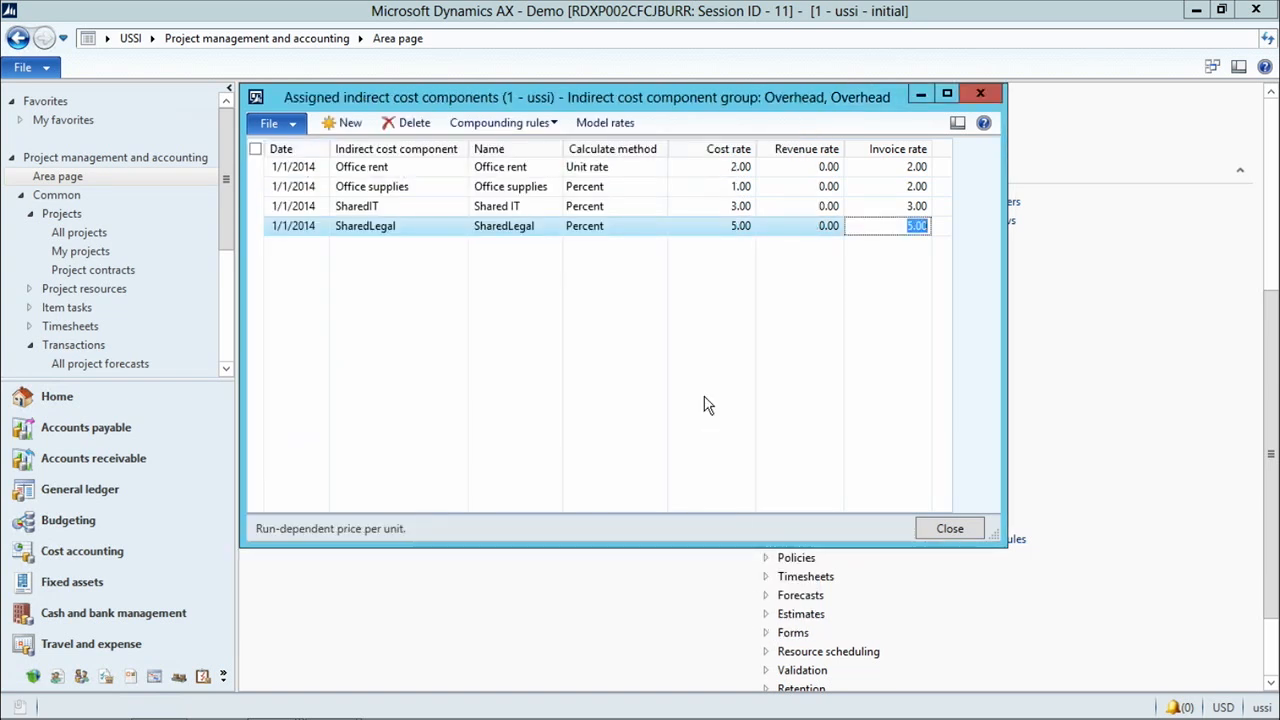
pyautogui.click(958, 537)
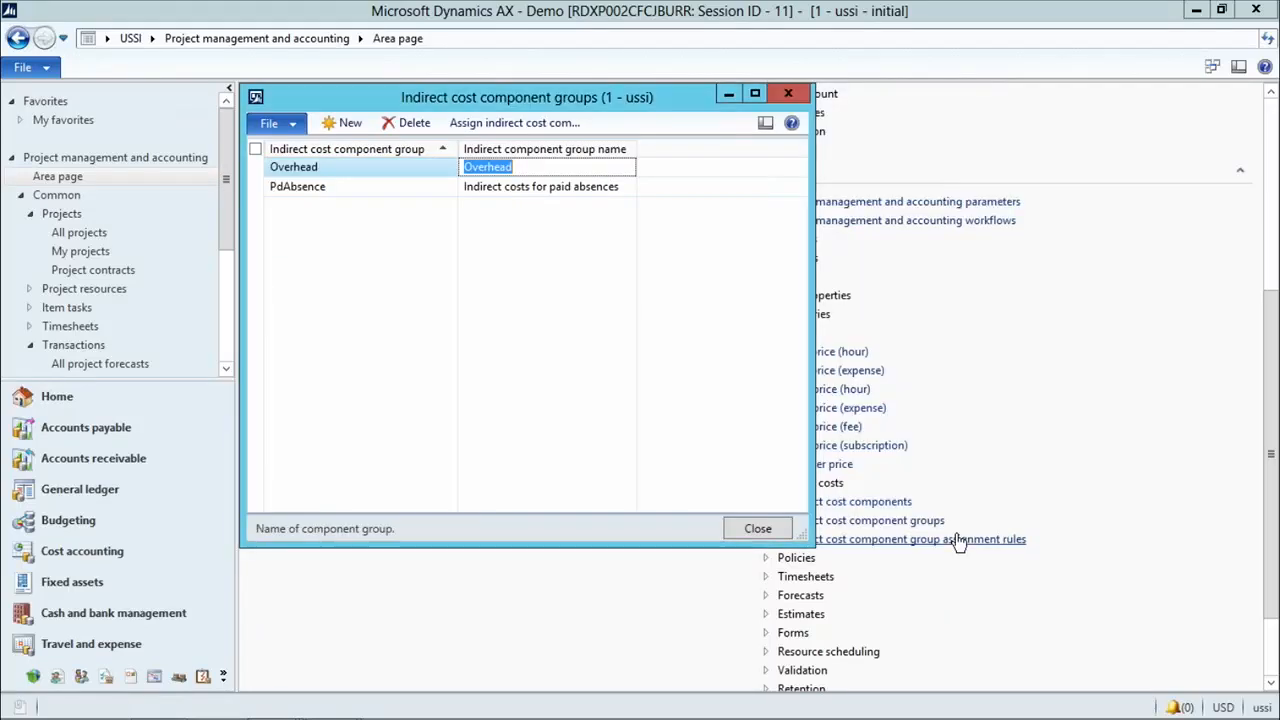
pyautogui.click(757, 529)
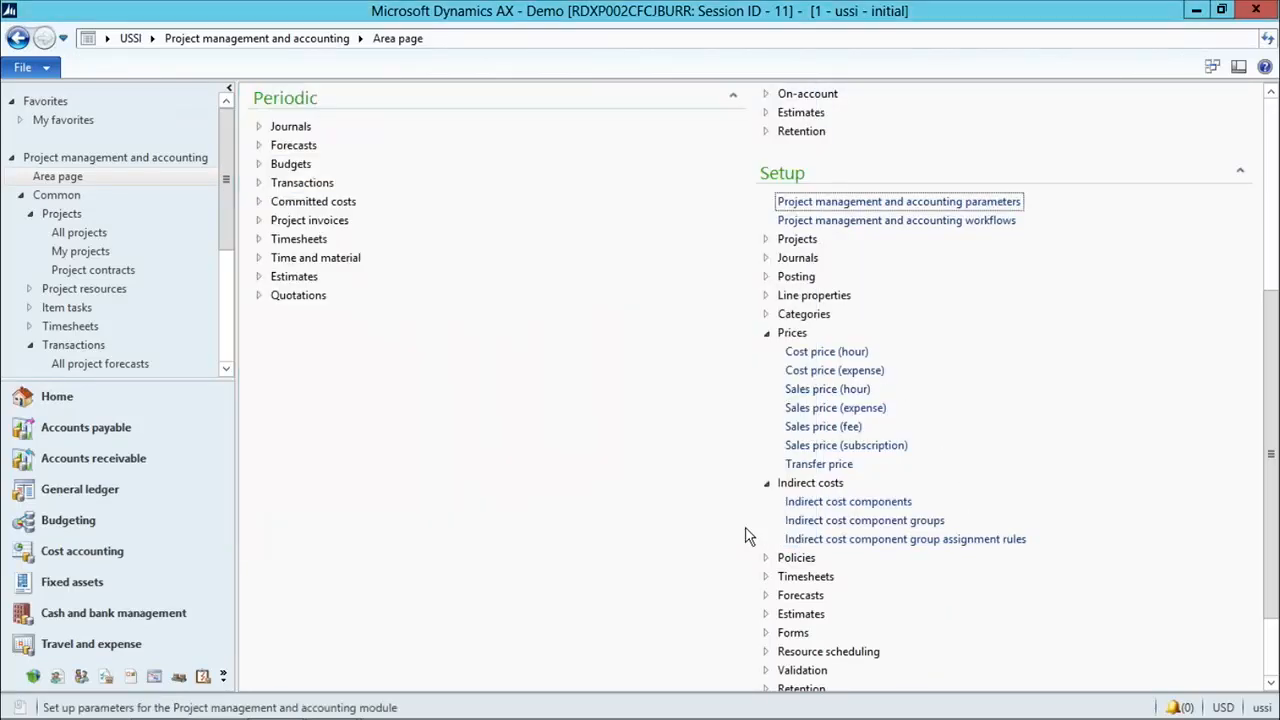
# Create an indirect cost component group assignment rule effective 1/1/2014 for the Overhead group
pyautogui.click(886, 542)
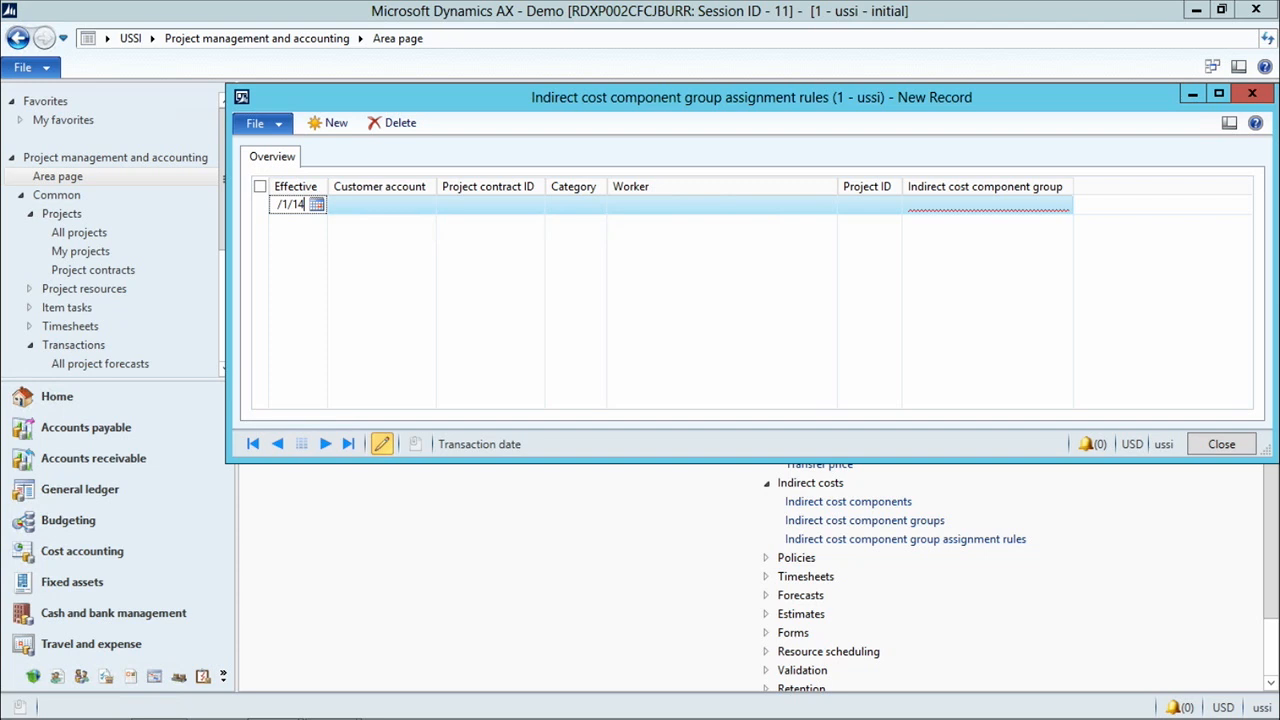
pyautogui.write('1/1/14')
pyautogui.press('Tab')
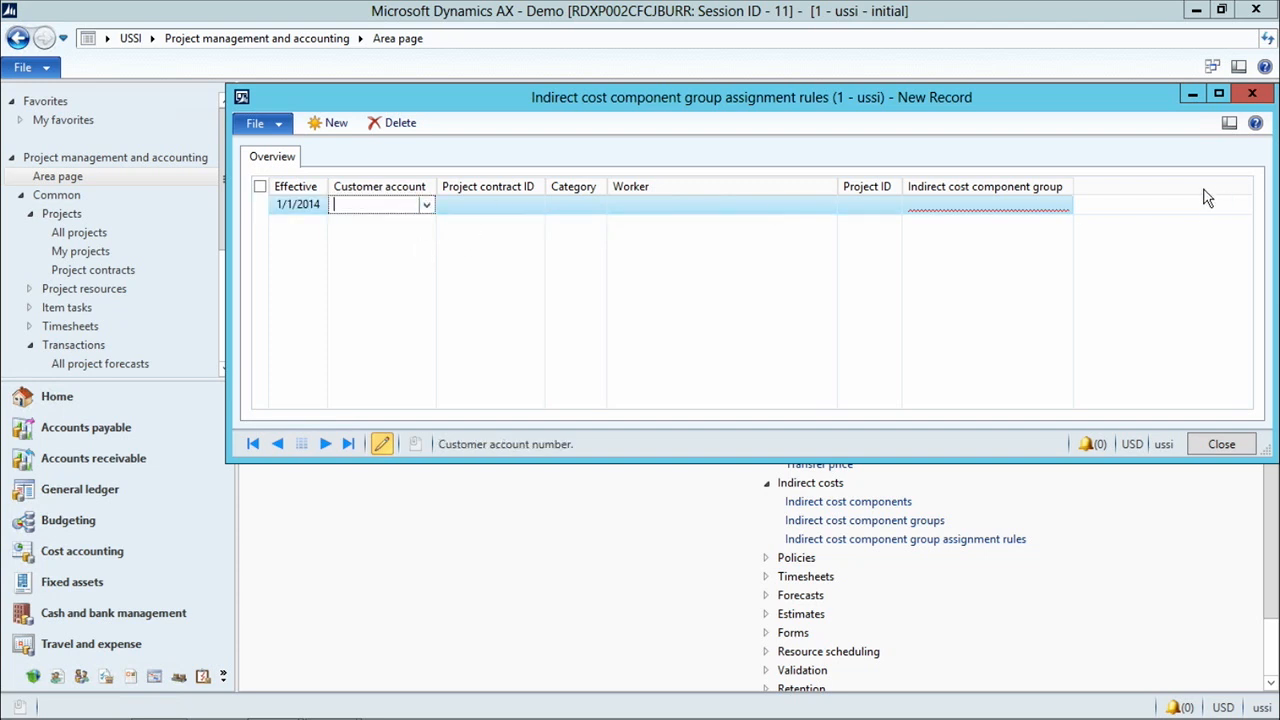
pyautogui.click(1064, 206)
pyautogui.click(1064, 205)
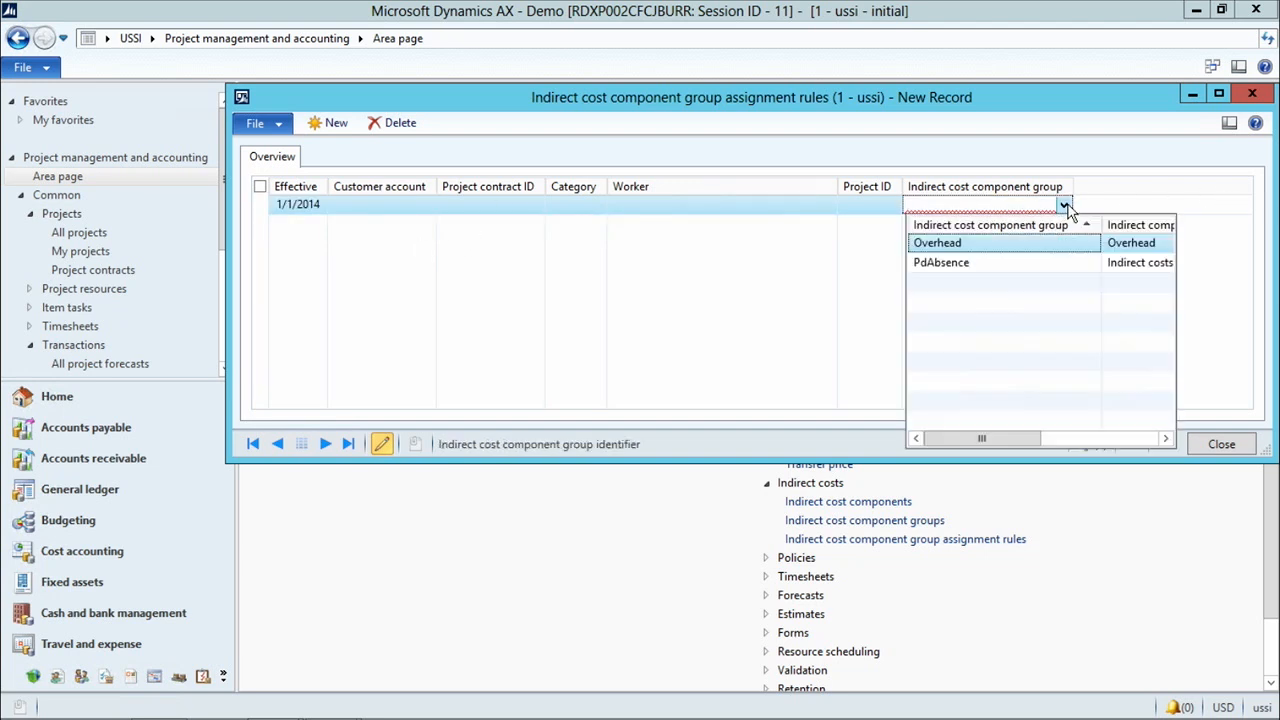
pyautogui.click(975, 247)
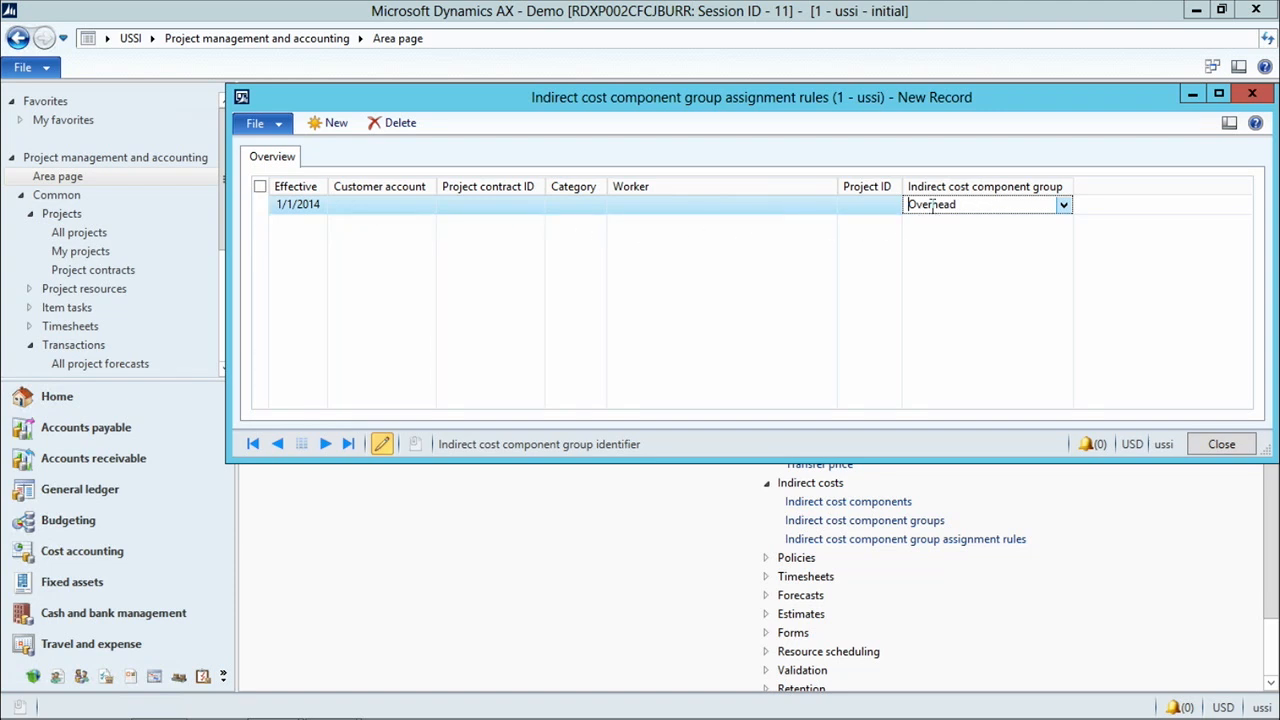
# Sort the project lookup by descending project ID, assign the Overhead rule to project 00000121, Indirect costs, and close the rules
pyautogui.click(872, 206)
pyautogui.click(892, 204)
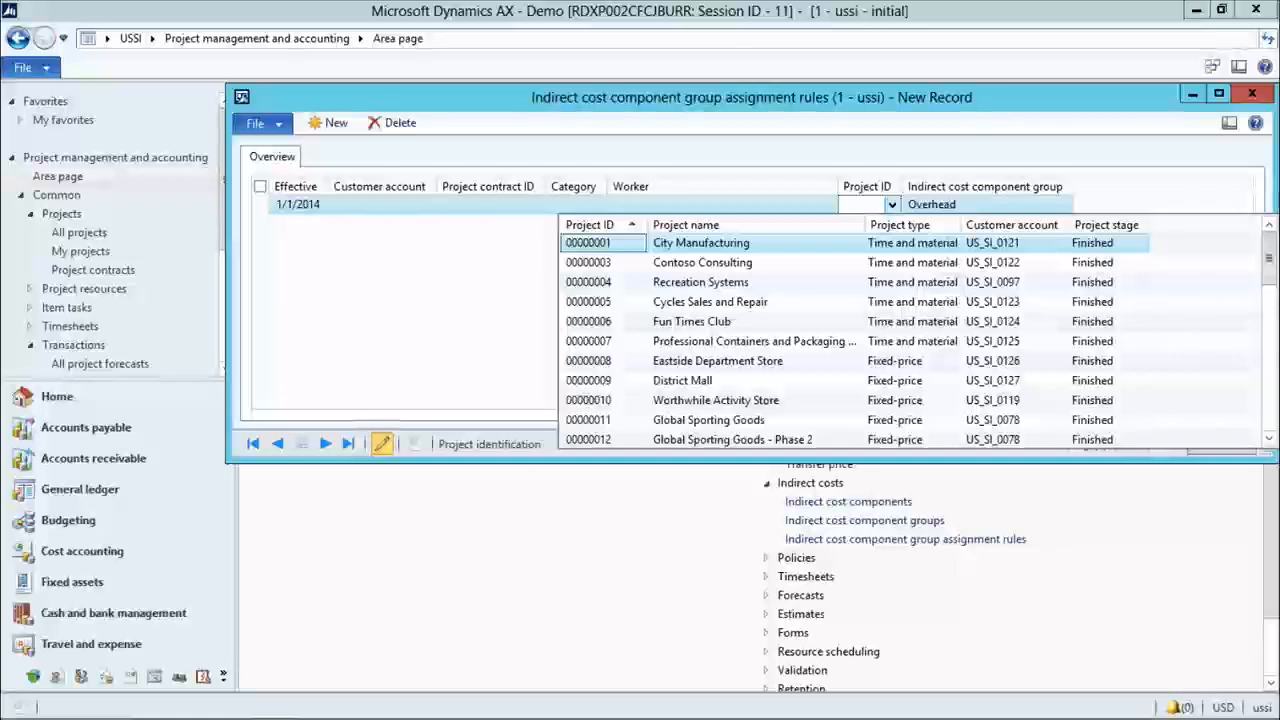
pyautogui.click(592, 226)
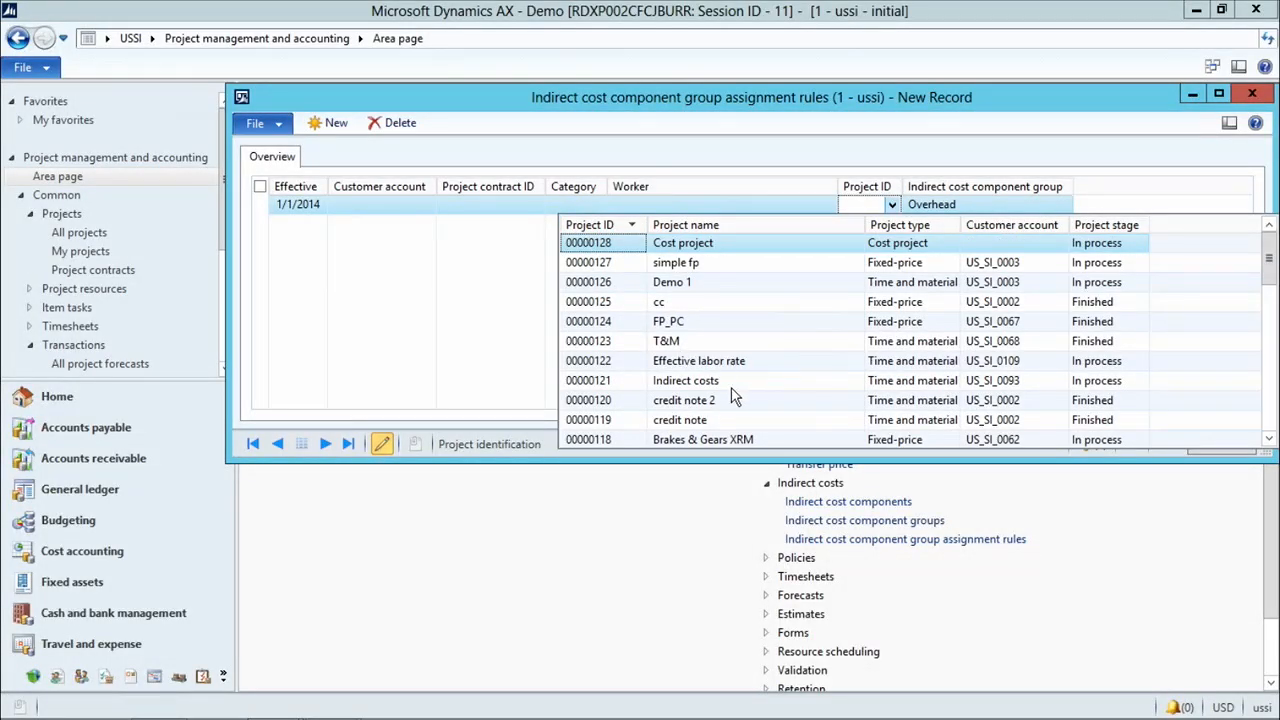
pyautogui.click(574, 383)
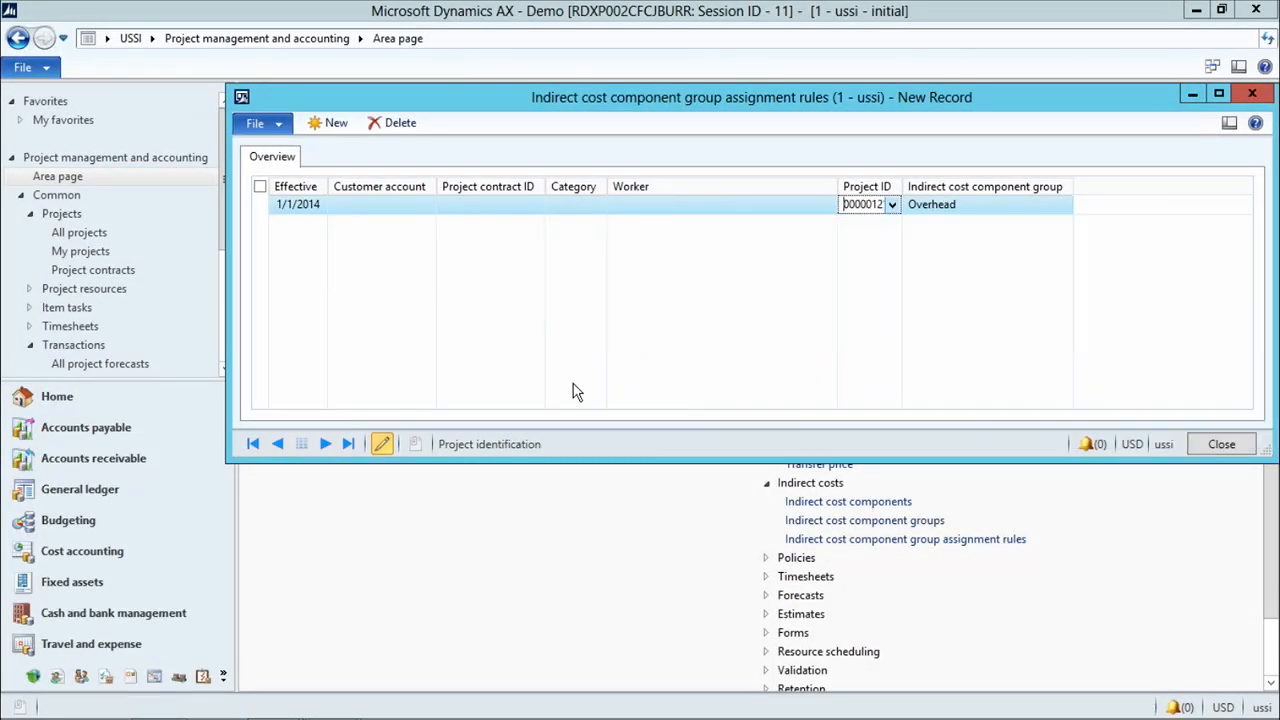
pyautogui.click(1237, 446)
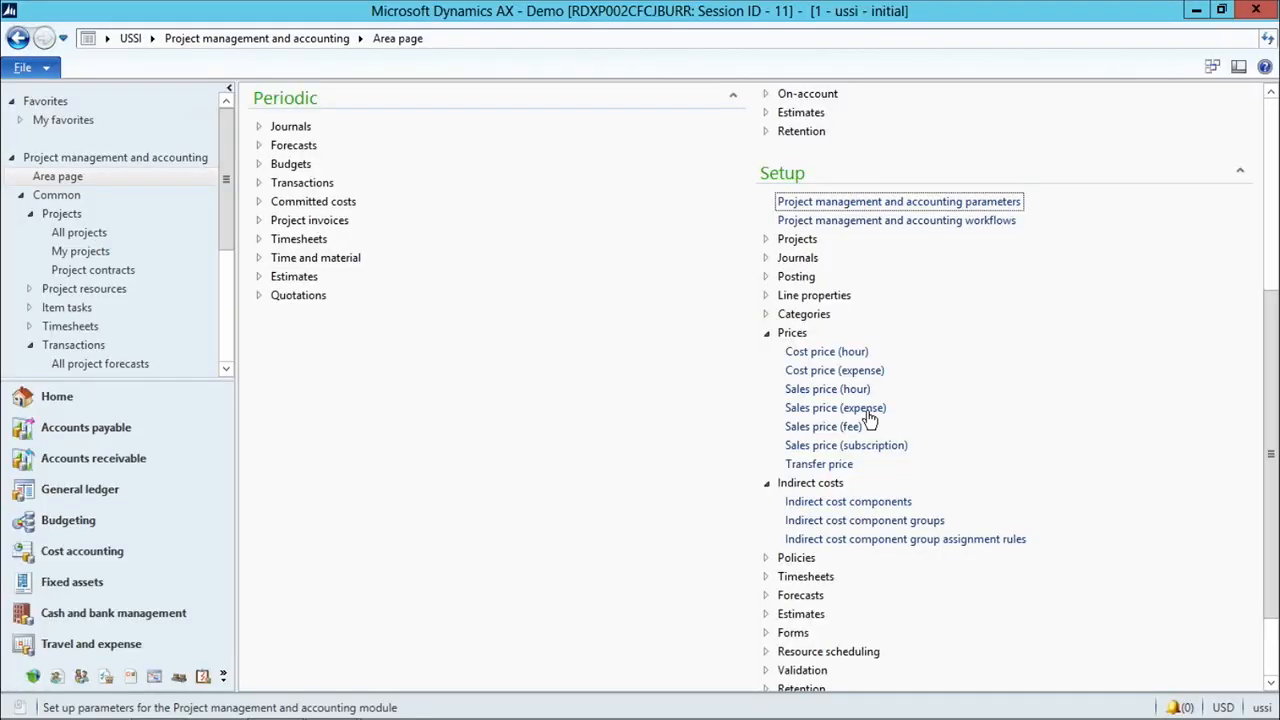
# Open the Indirect costs project from the list of all projects and bring up its project statements
pyautogui.click(766, 486)
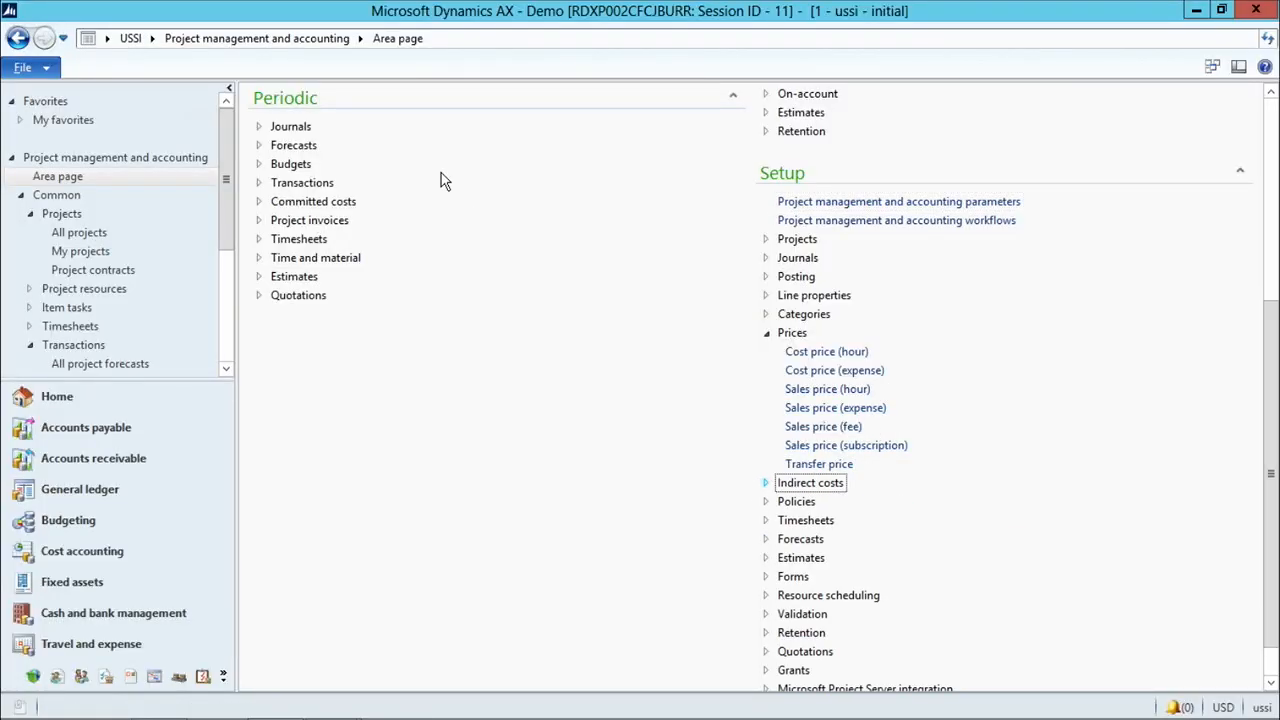
pyautogui.scroll(5, 403, 234)
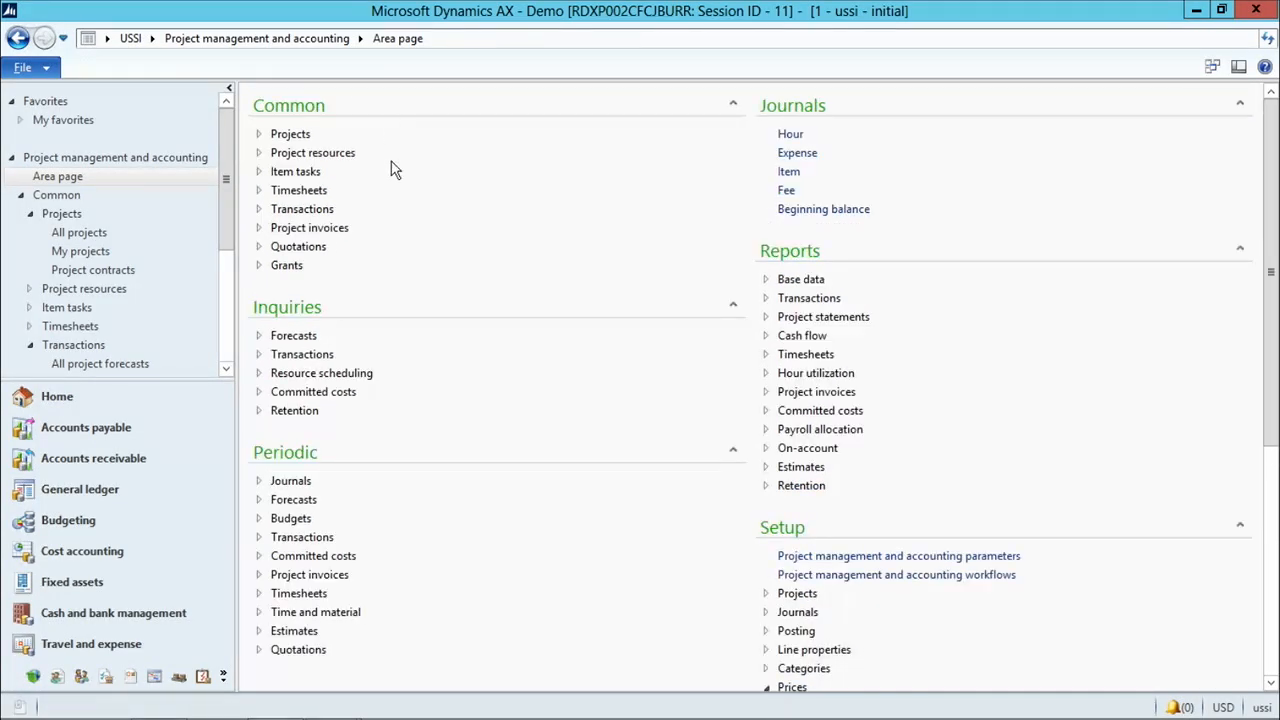
pyautogui.click(258, 137)
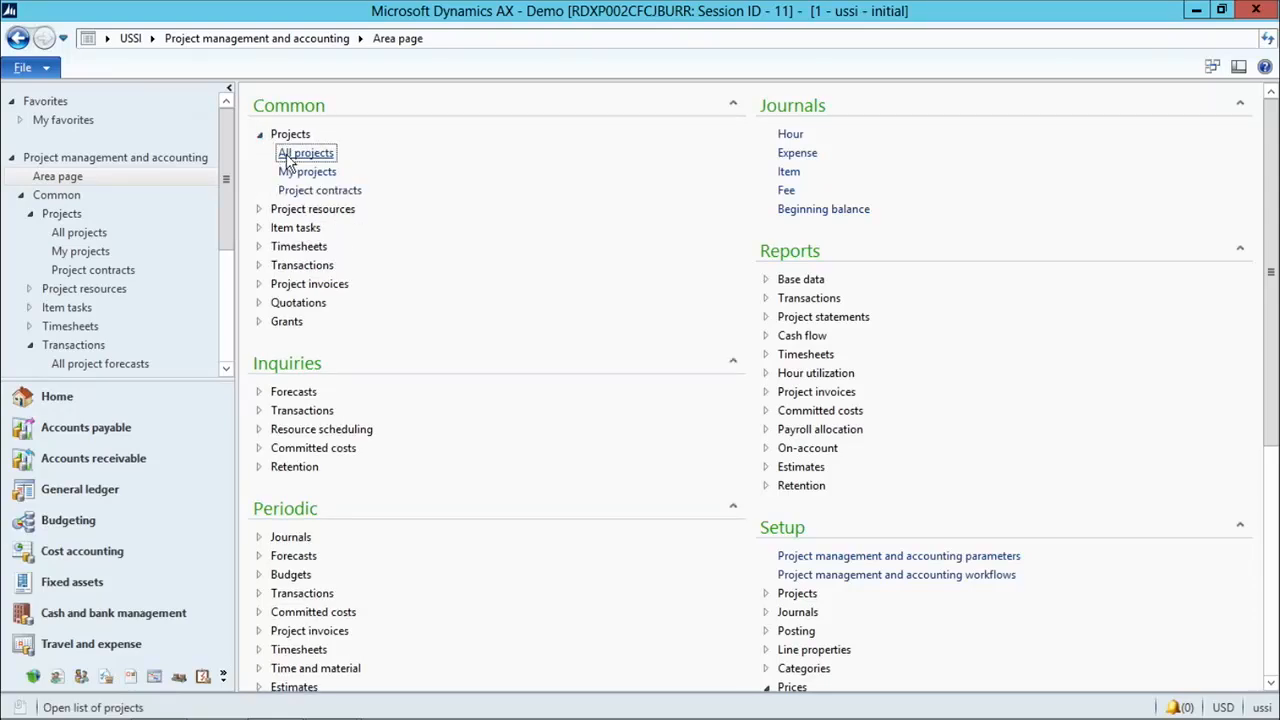
pyautogui.click(288, 158)
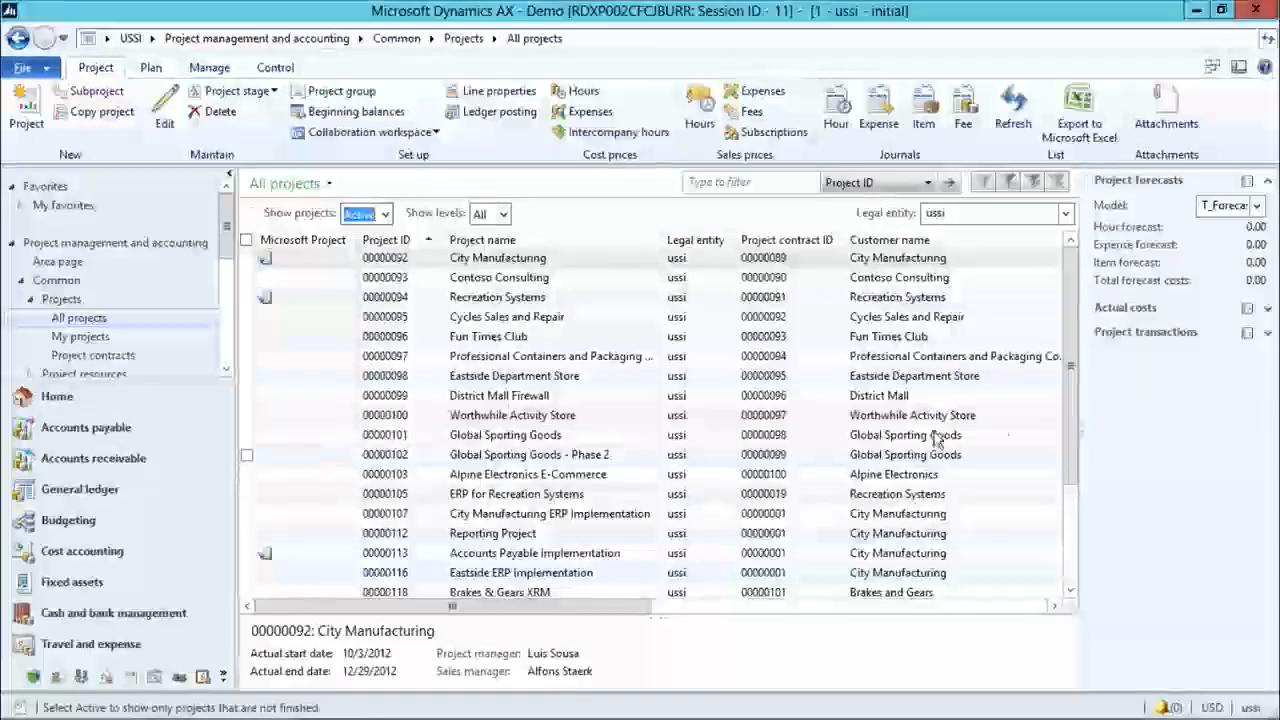
pyautogui.moveTo(1072, 430); pyautogui.dragTo(1074, 575)
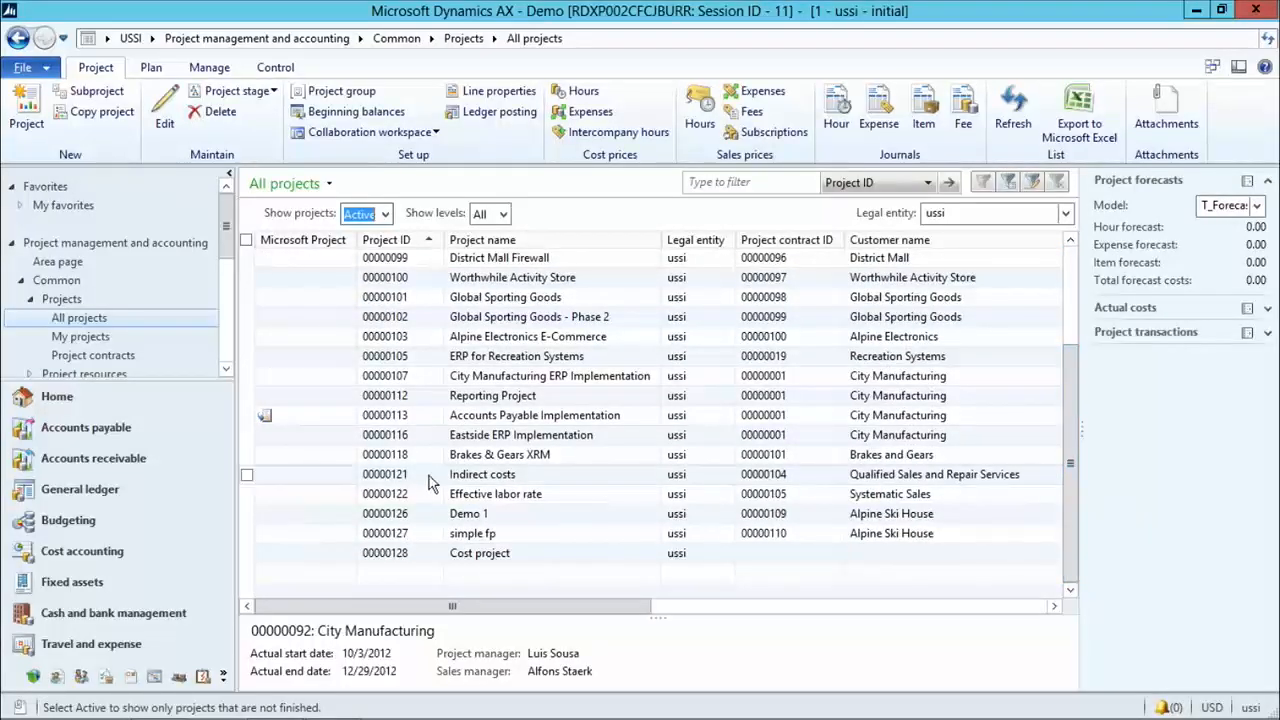
pyautogui.click(395, 476)
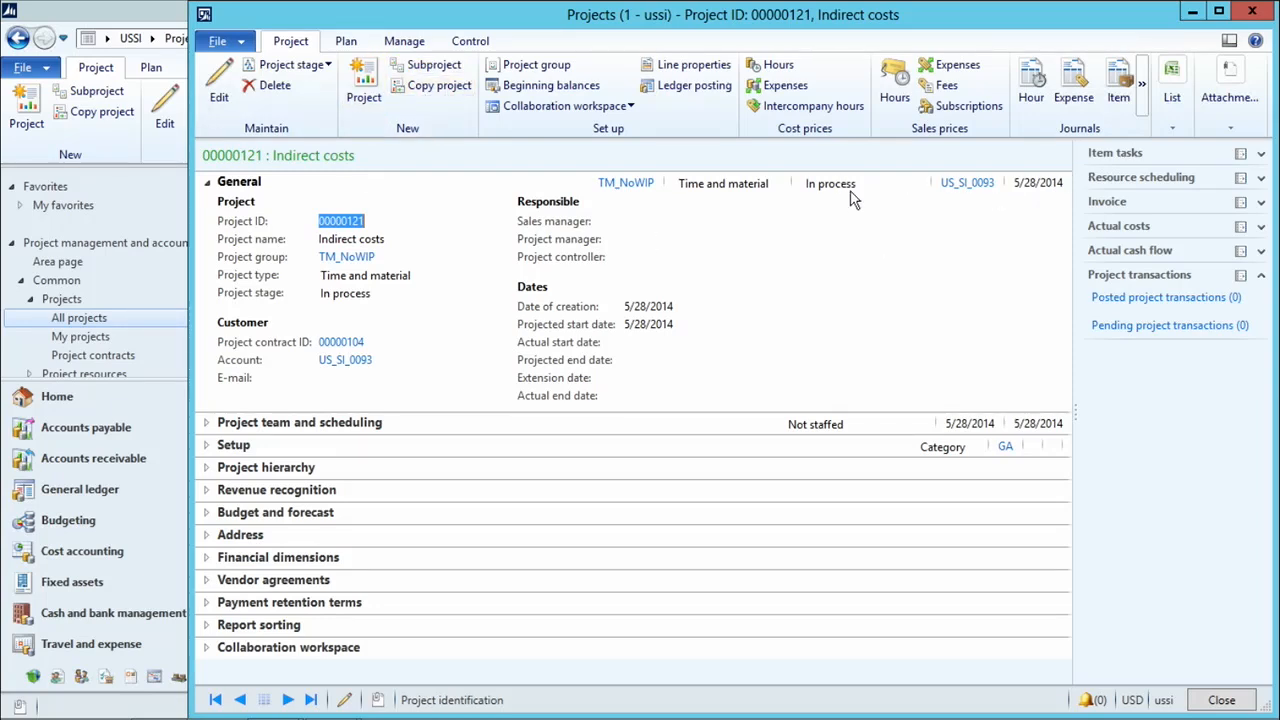
pyautogui.click(466, 41)
pyautogui.click(230, 90)
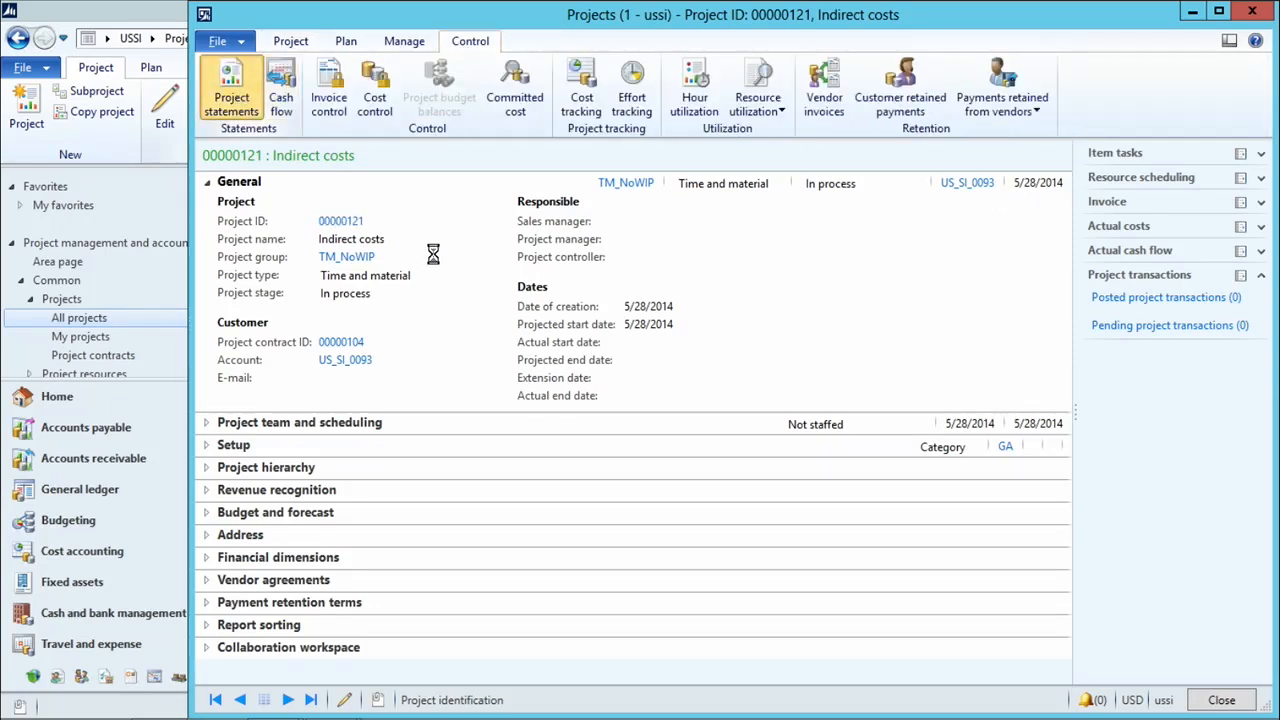
# Calculate the project statement for the Indirect costs project, check its profit and loss figures, and close it
pyautogui.click(147, 82)
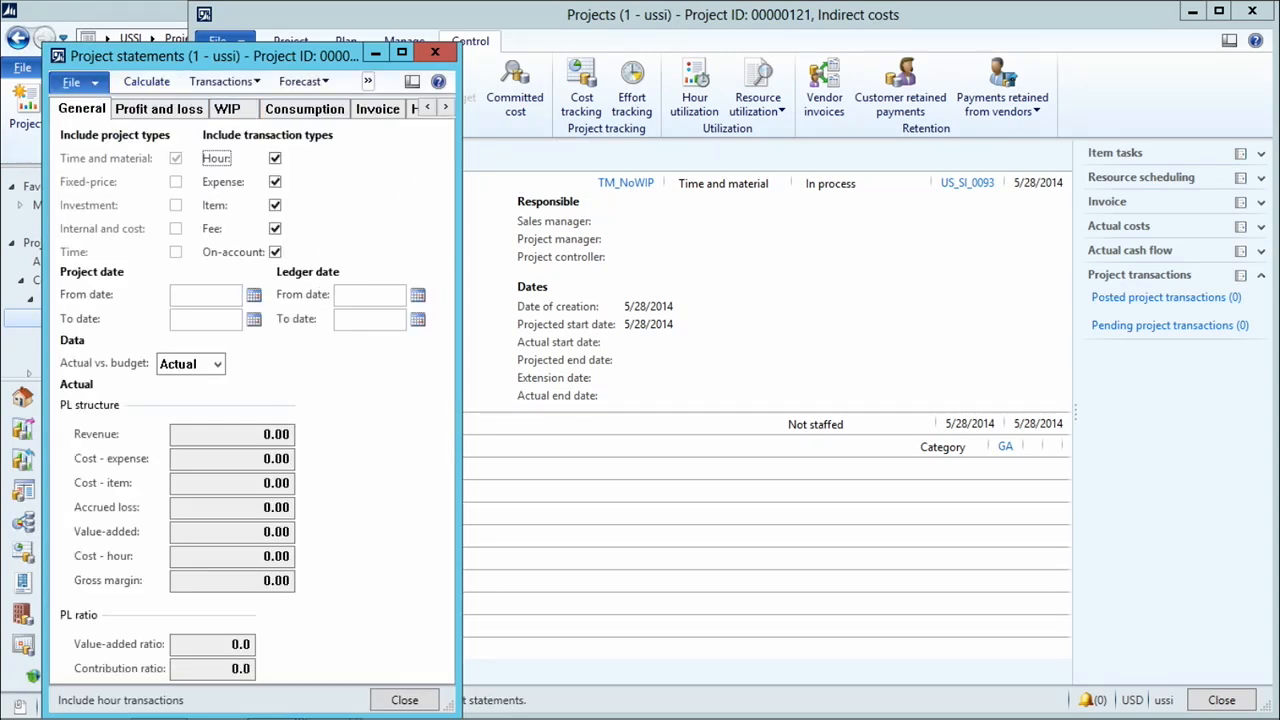
pyautogui.click(435, 54)
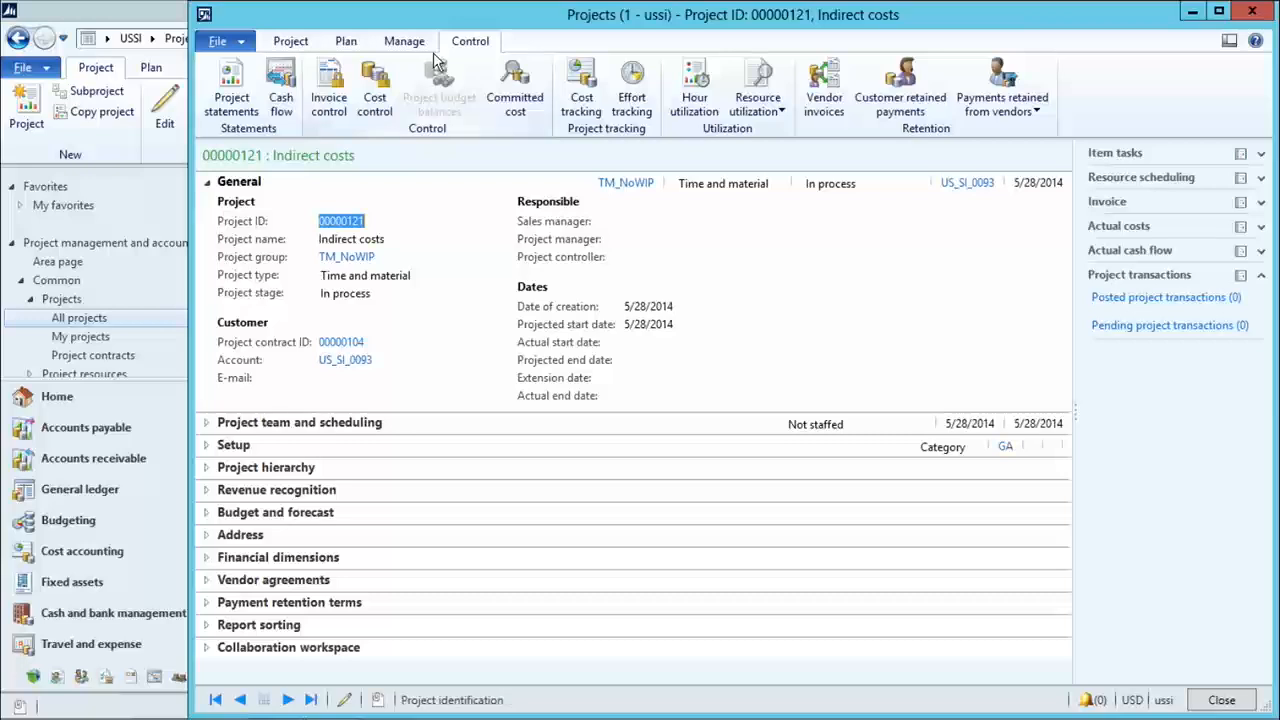
# Create a new hour journal for the Indirect costs project and open its journal lines
pyautogui.click(292, 41)
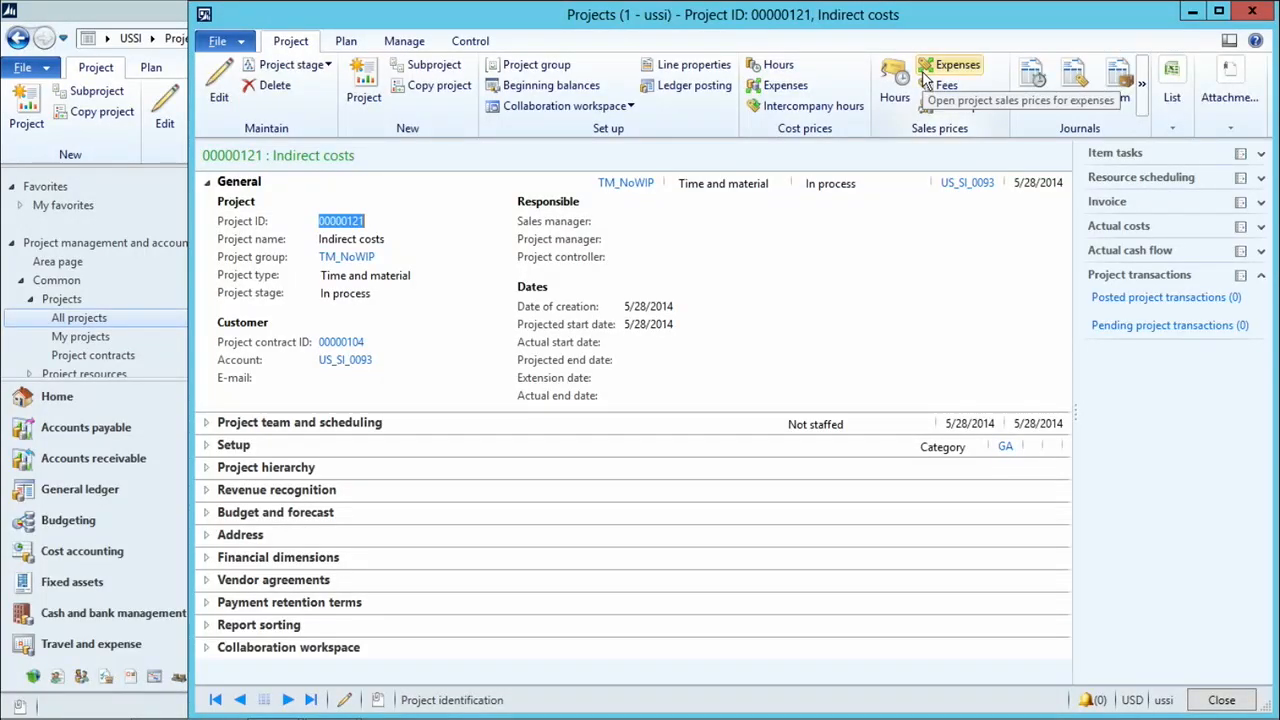
pyautogui.click(1034, 97)
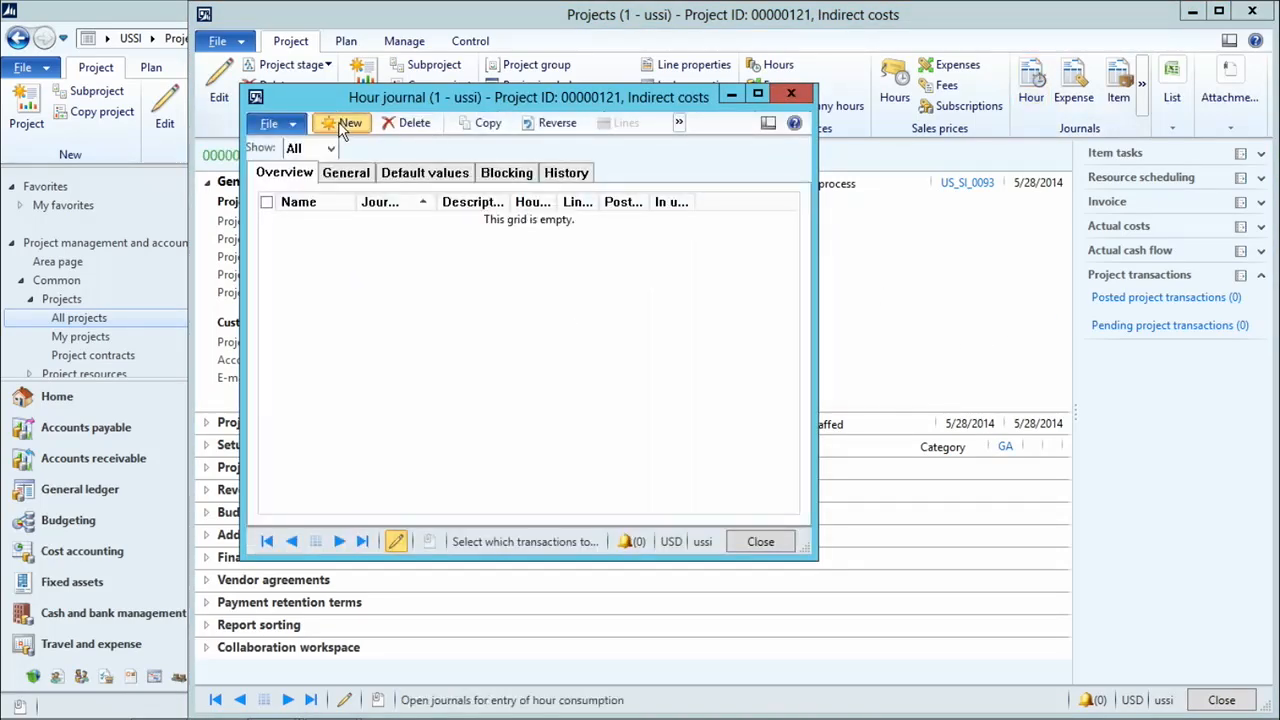
pyautogui.click(340, 124)
pyautogui.click(627, 122)
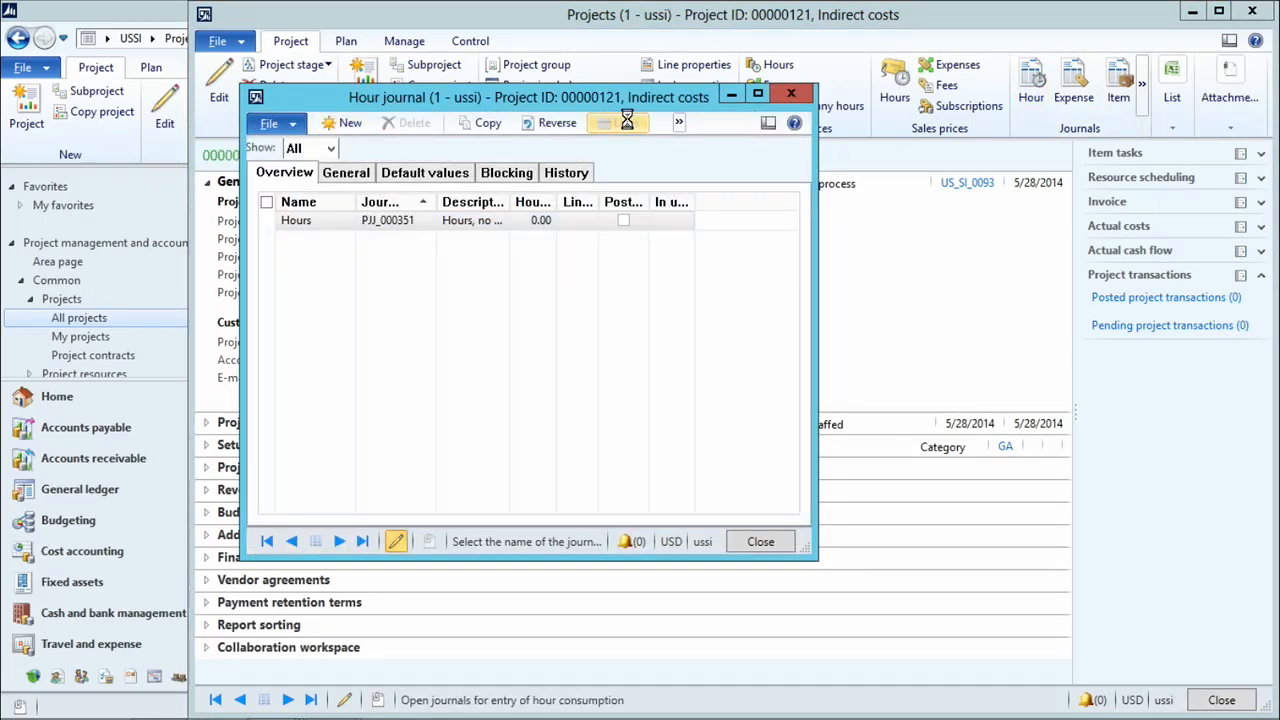
# Fill in the hour line with project date 5/16/2014, the Client Services project manager as worker, and 40 hours
pyautogui.click(190, 246)
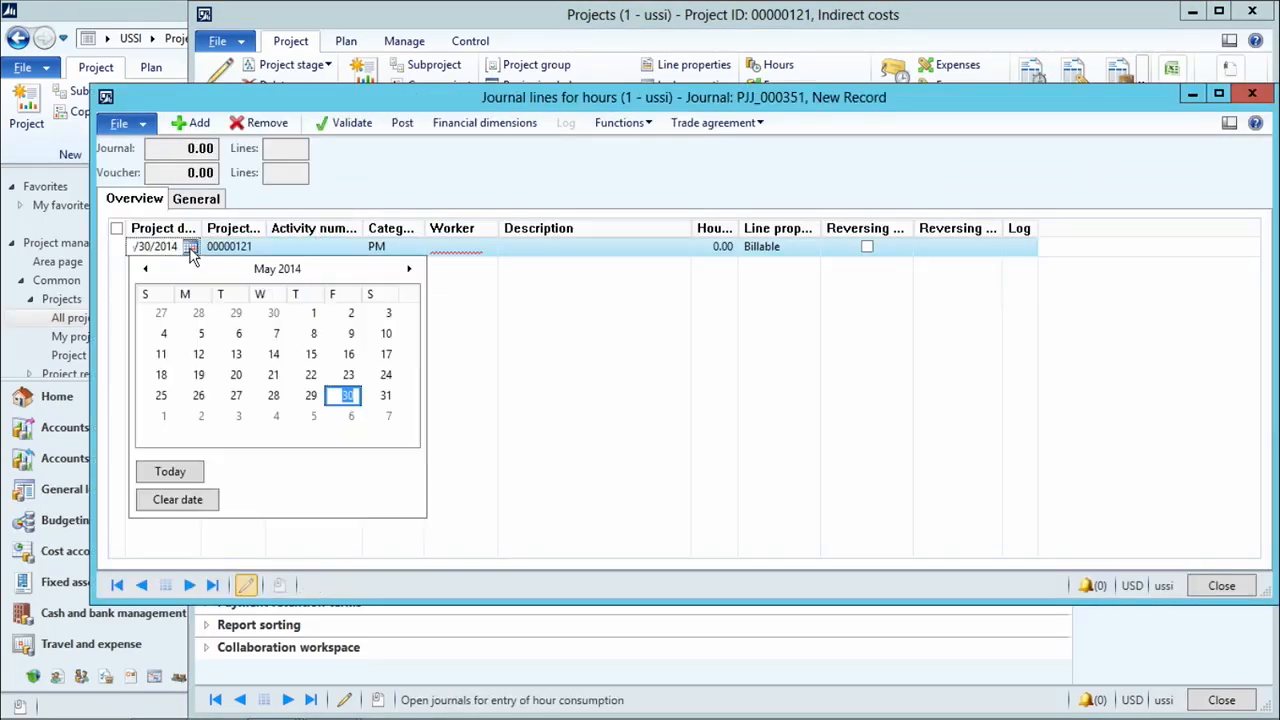
pyautogui.click(357, 356)
pyautogui.click(476, 247)
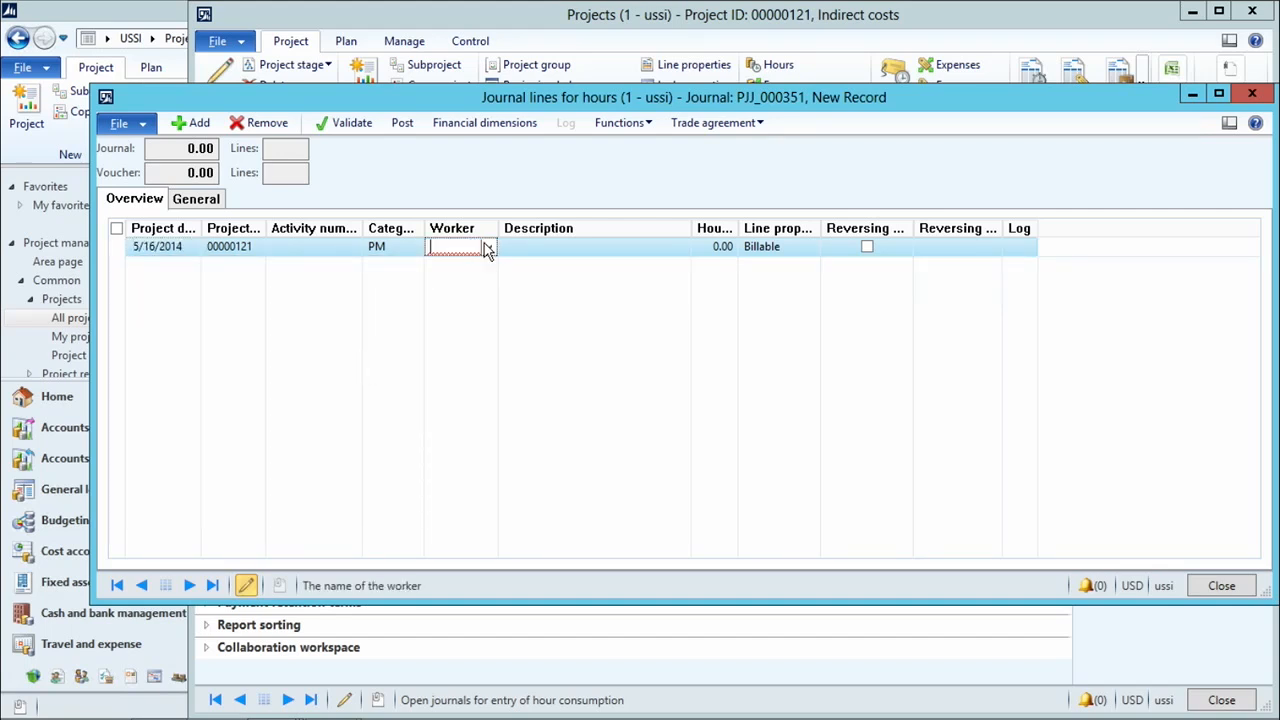
pyautogui.click(486, 246)
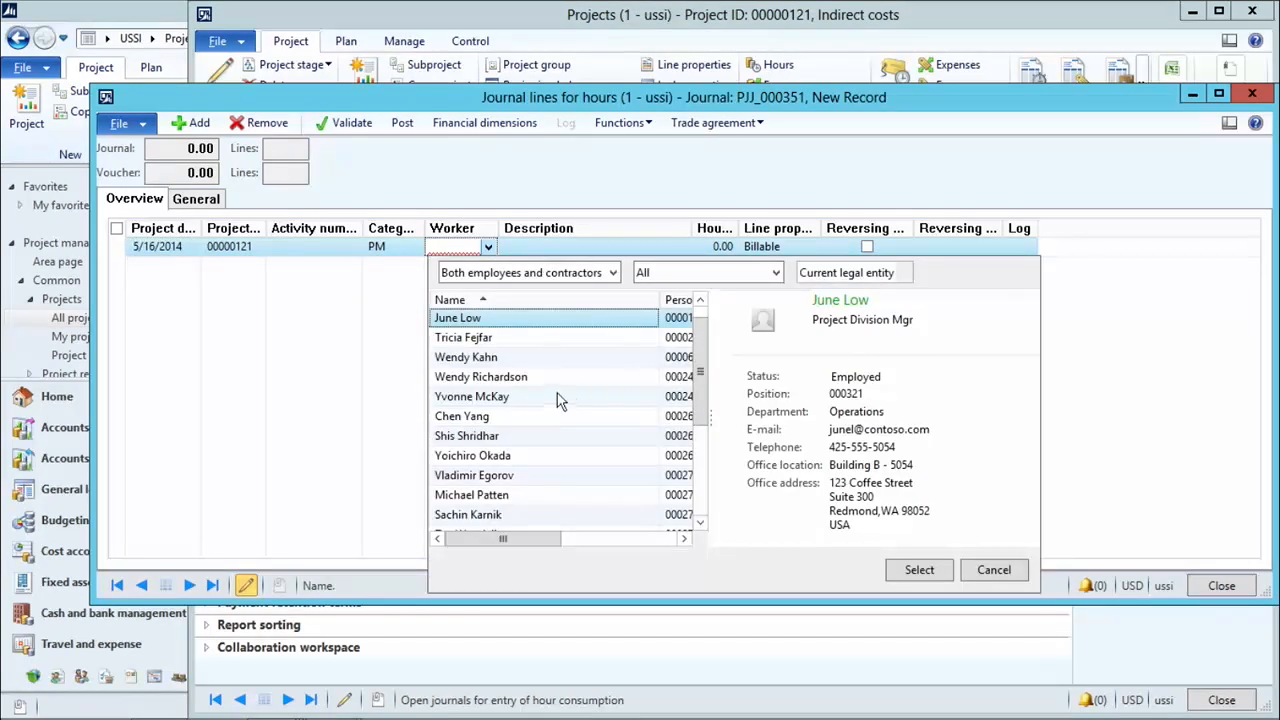
pyautogui.click(478, 458)
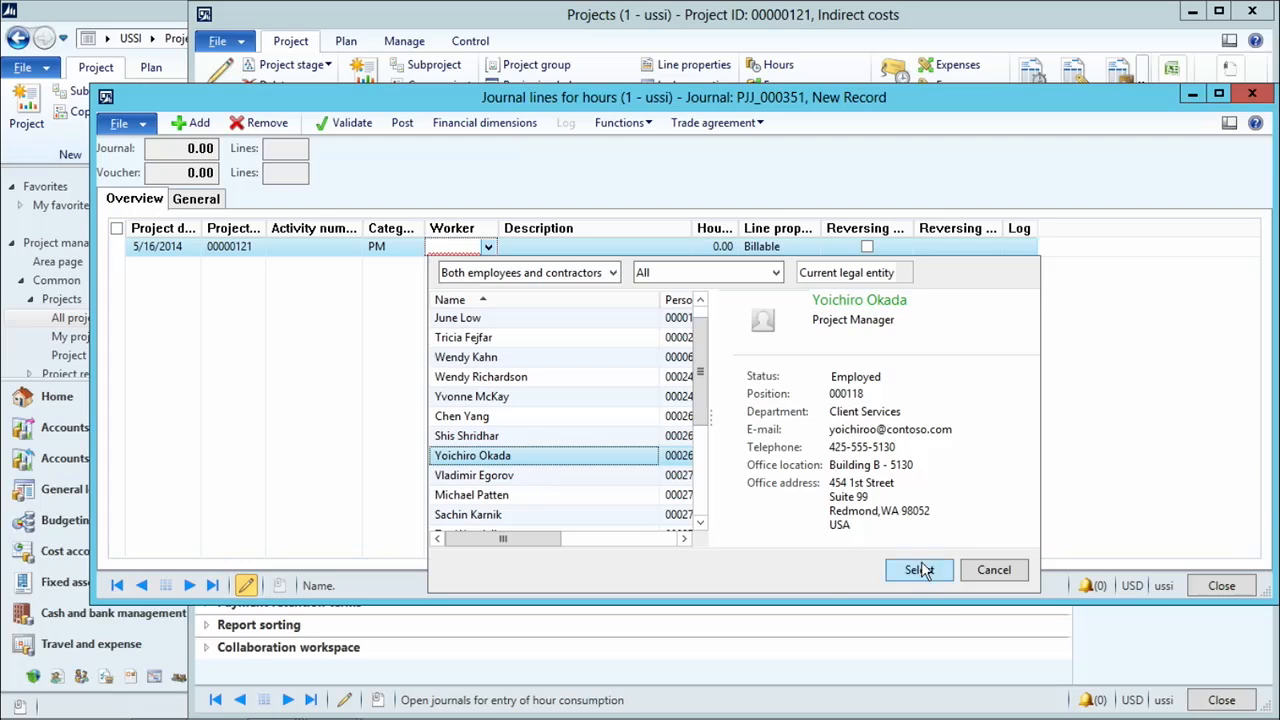
pyautogui.click(918, 569)
pyautogui.press('Tab')
pyautogui.press('Tab')
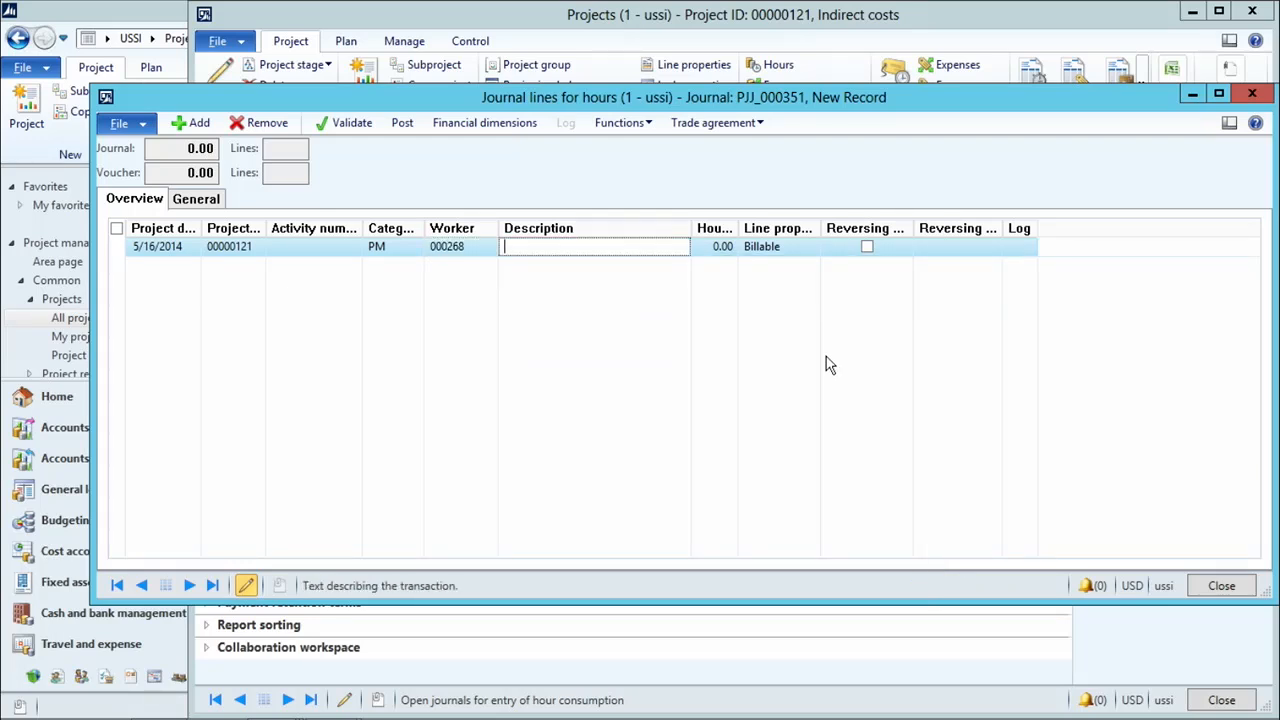
pyautogui.write('40')
pyautogui.press('Tab')
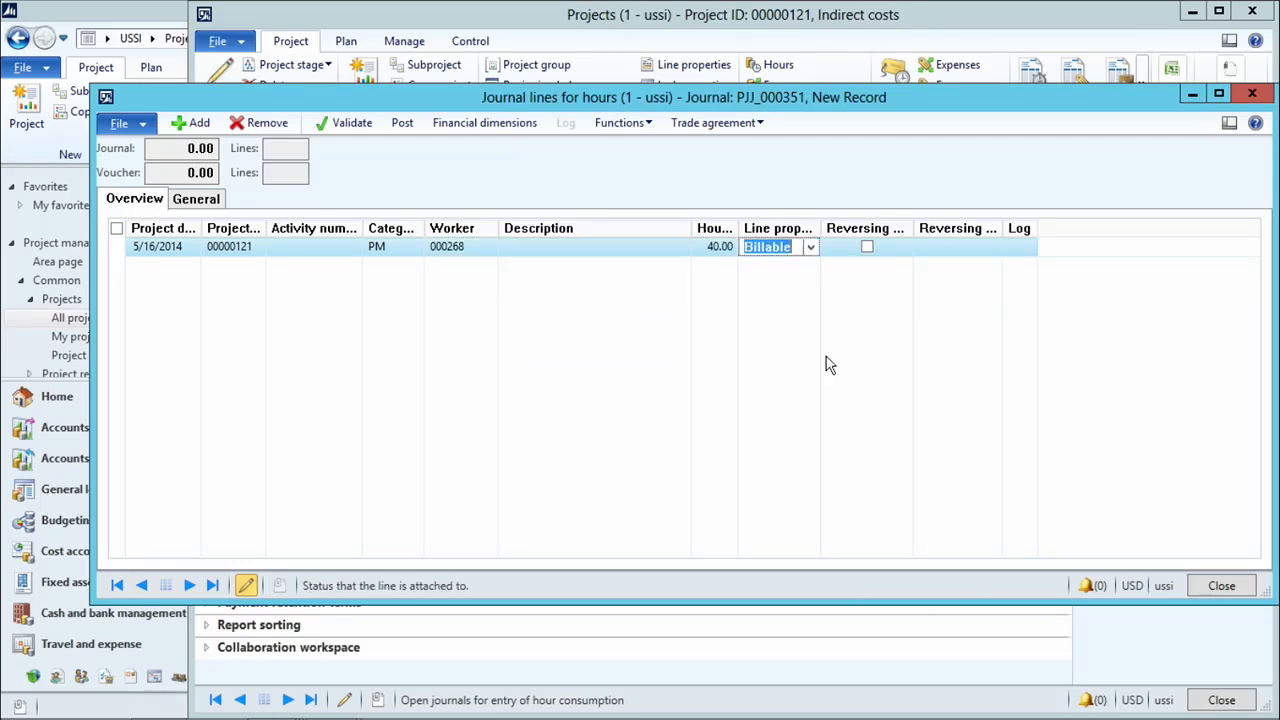
# Check the hour line's cost and sales prices, and post and close the hour journal
pyautogui.click(192, 200)
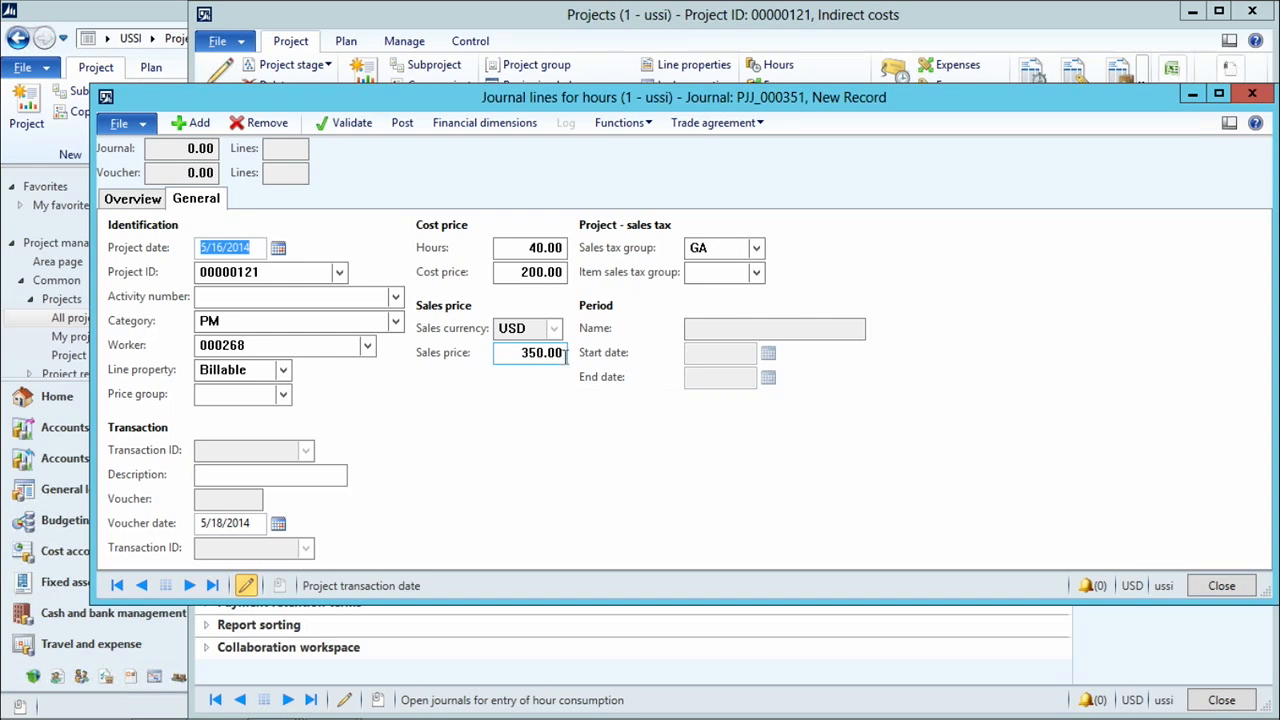
pyautogui.click(135, 212)
pyautogui.click(402, 122)
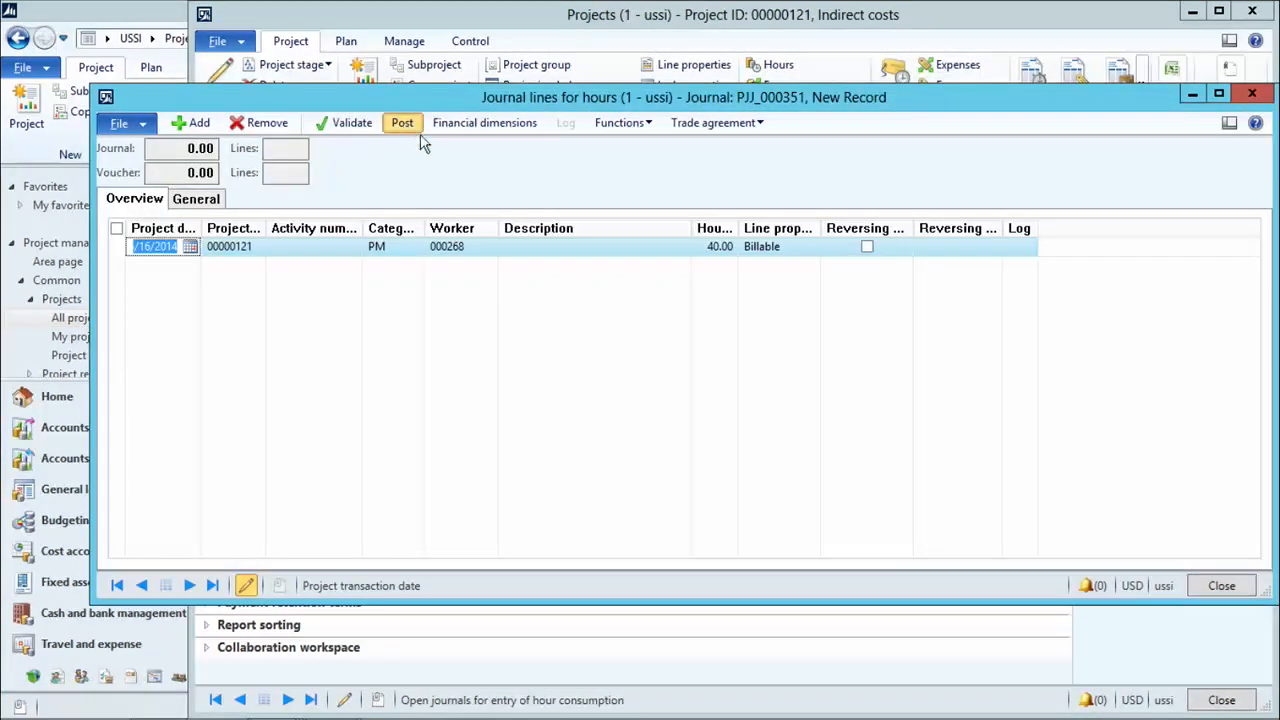
pyautogui.click(666, 442)
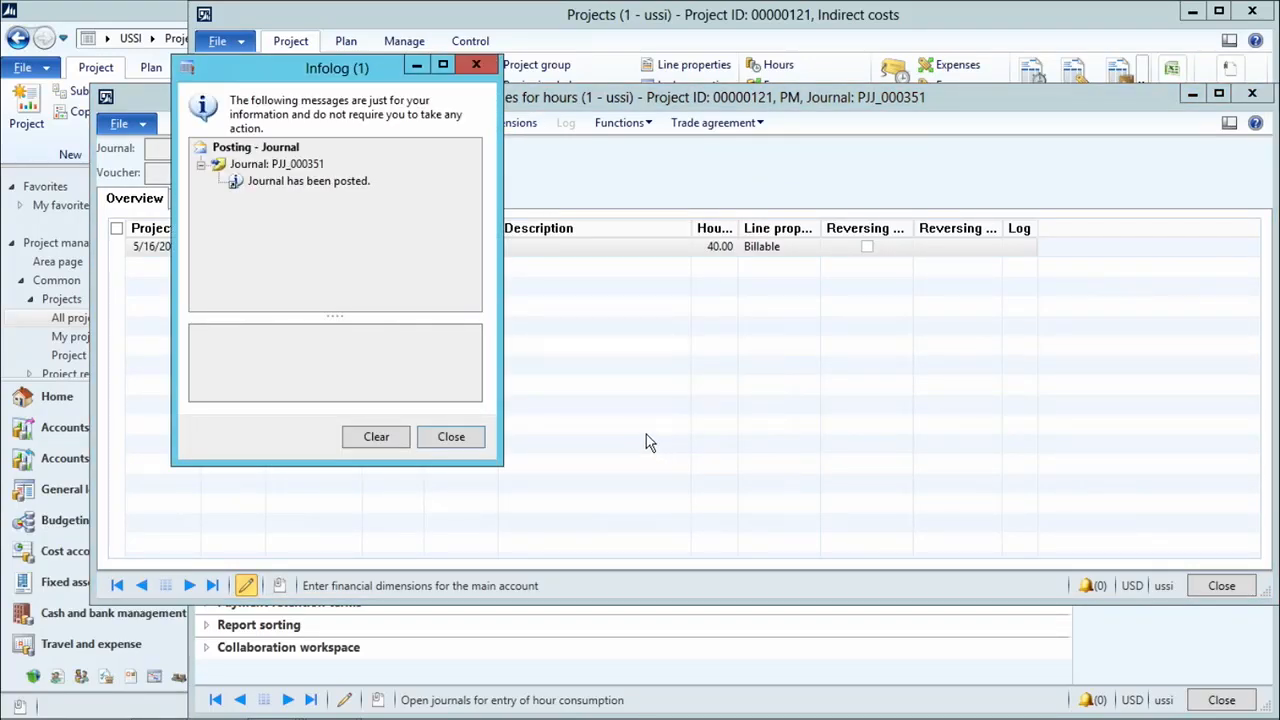
pyautogui.click(451, 437)
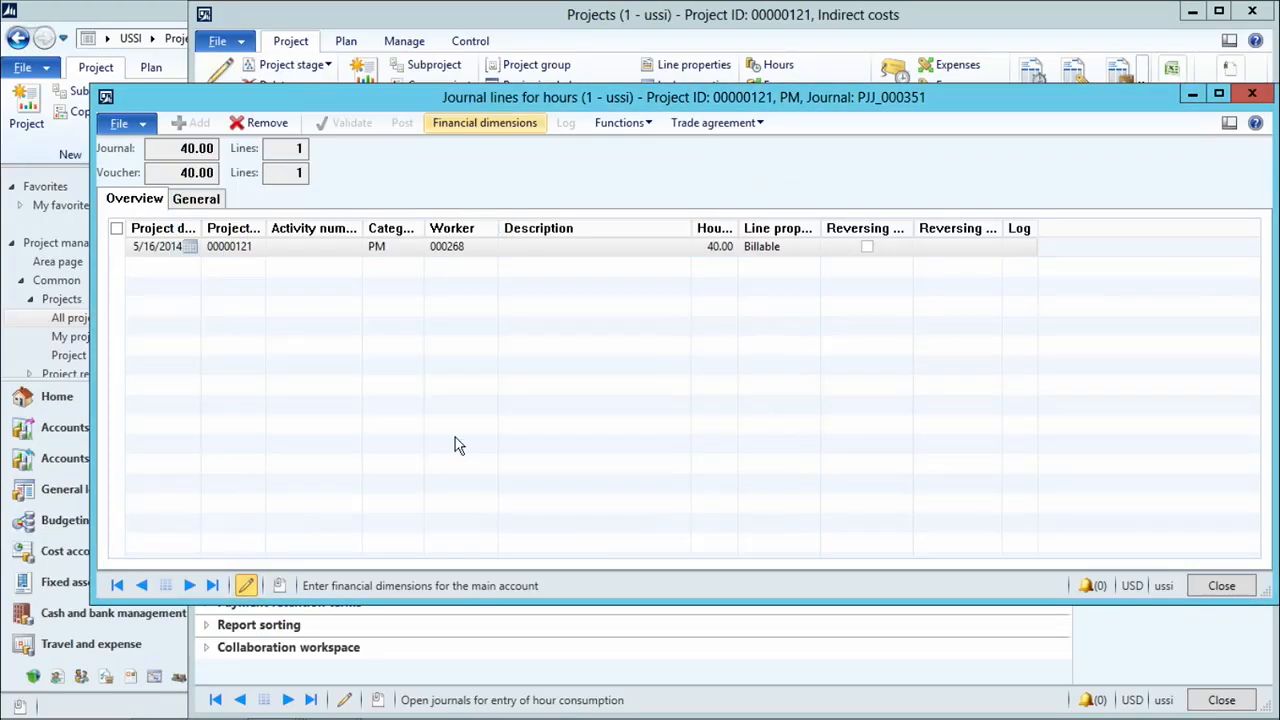
pyautogui.click(1221, 586)
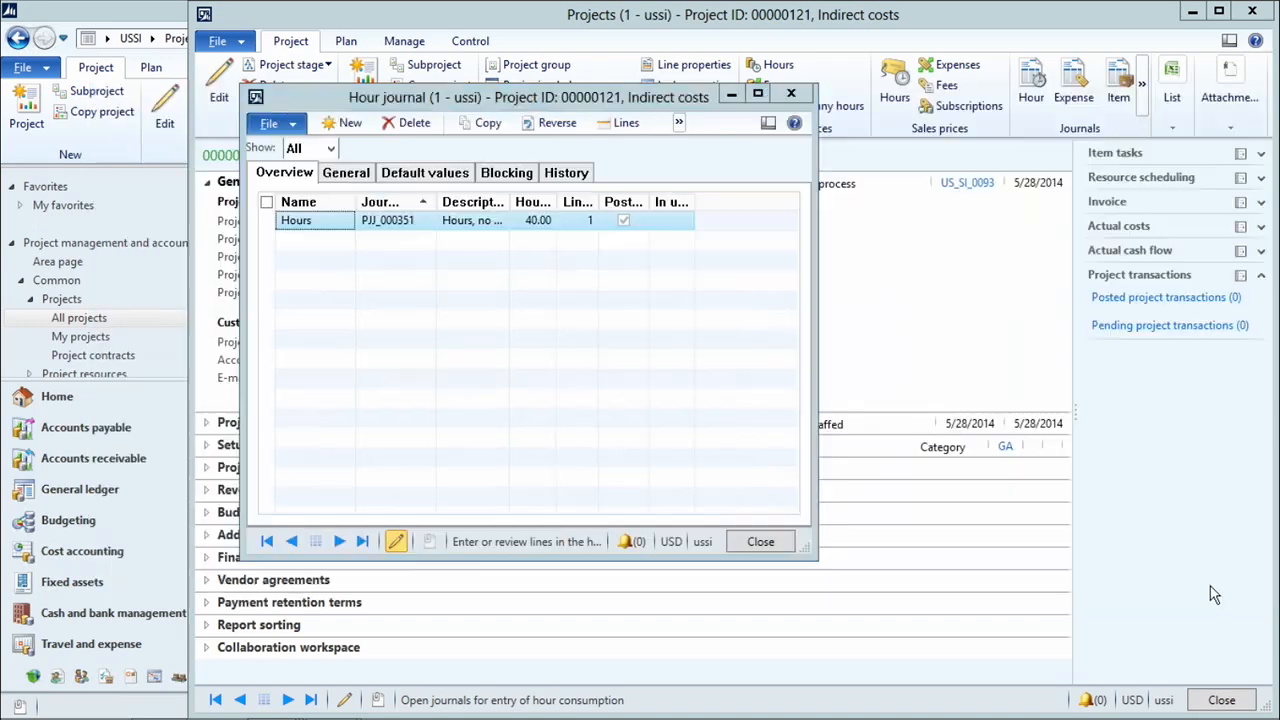
pyautogui.click(763, 543)
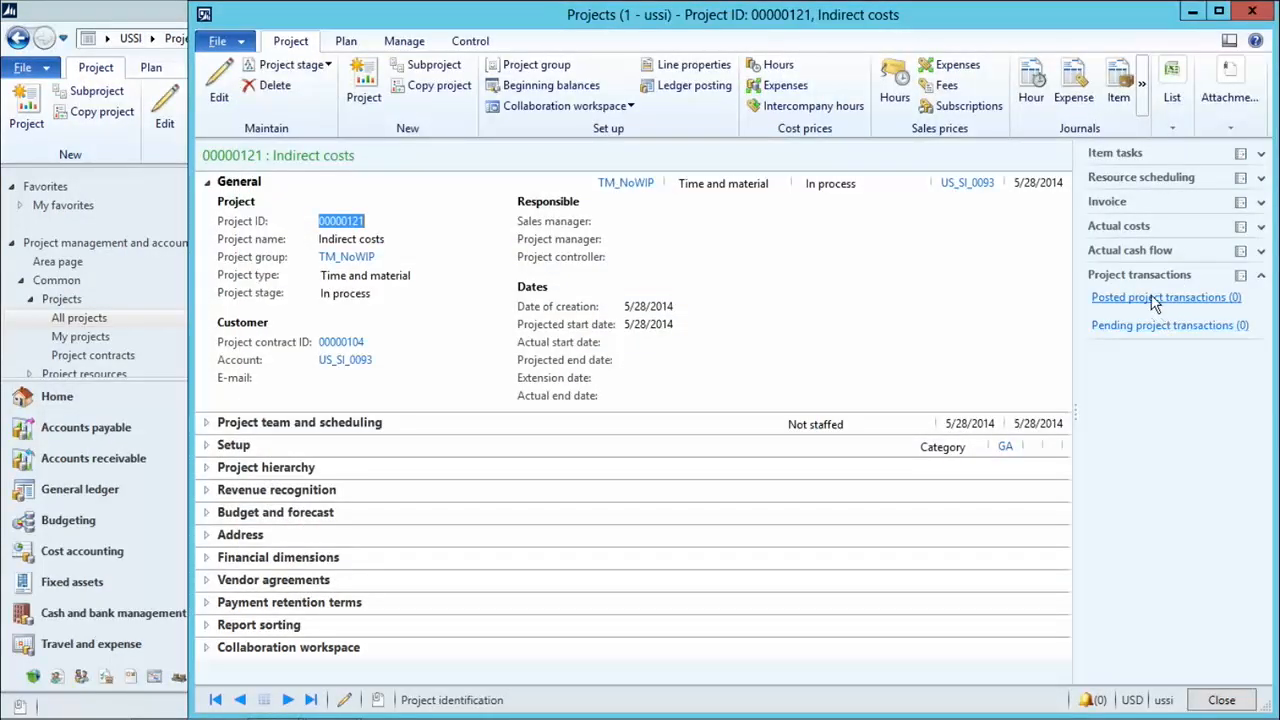
# Open the project's posted transactions and check the hour transaction's total amounts and indirect cost component group
pyautogui.click(1158, 298)
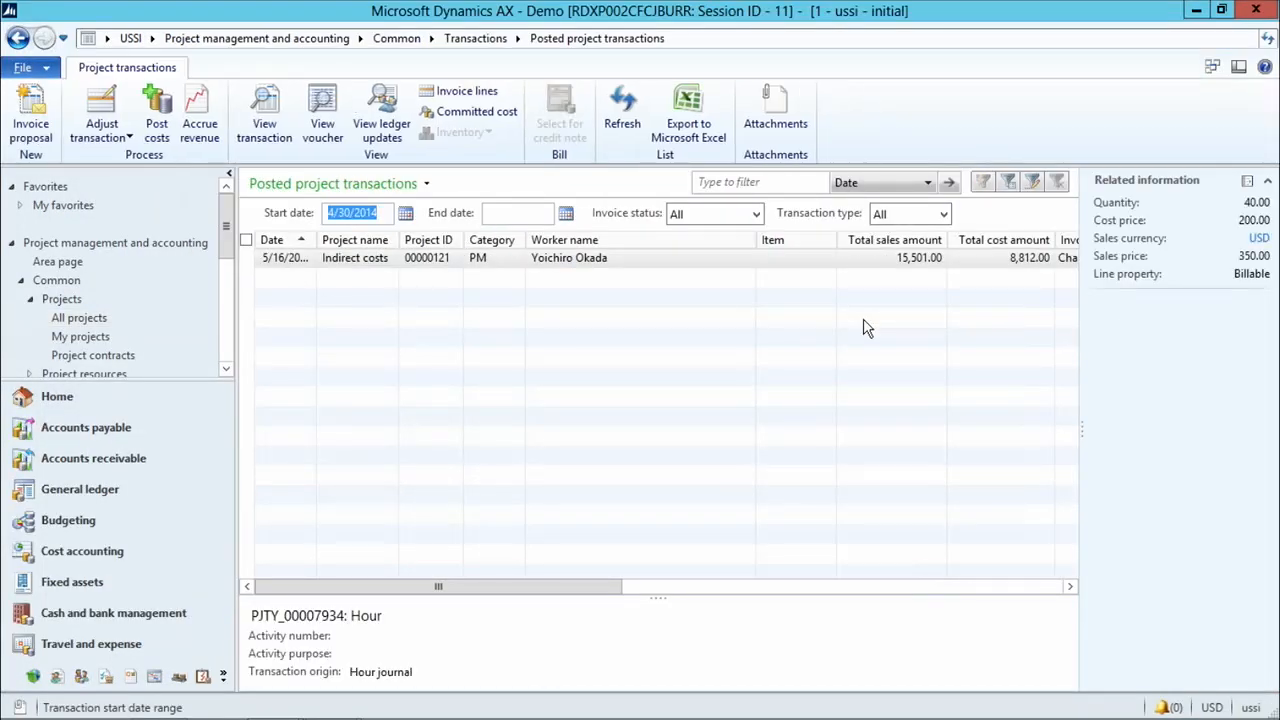
pyautogui.moveTo(603, 586); pyautogui.dragTo(645, 596)
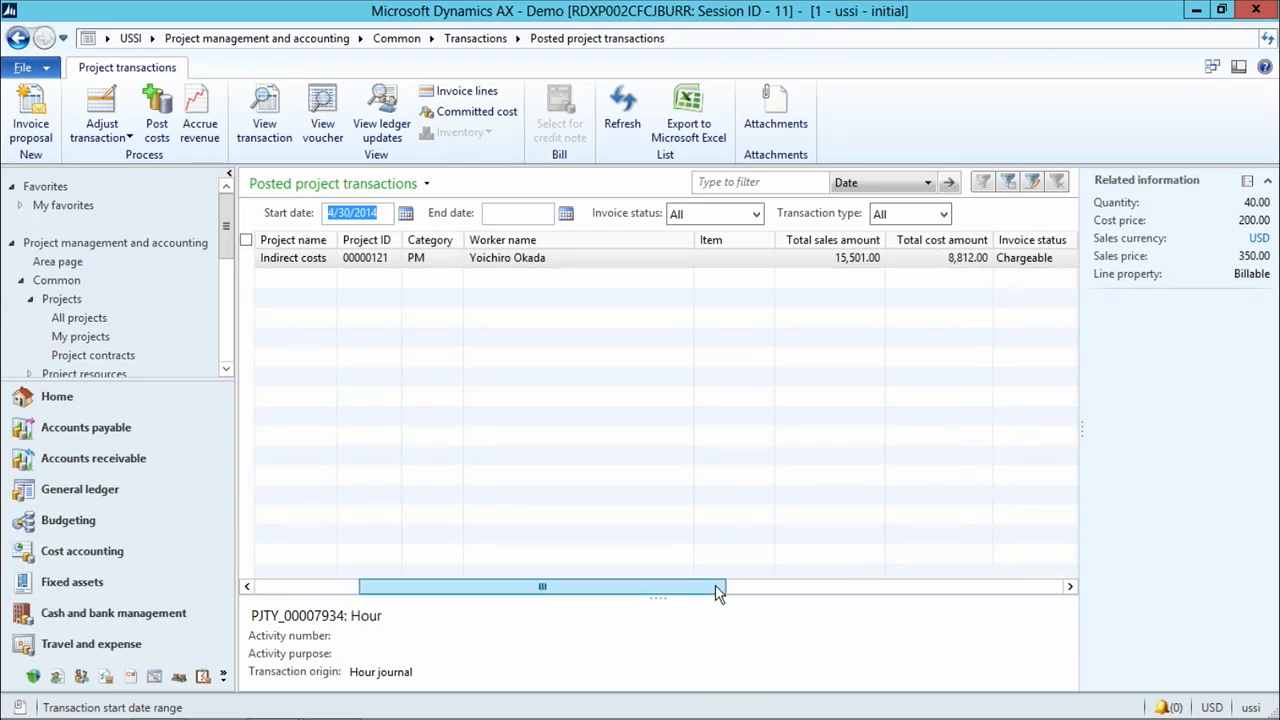
pyautogui.click(886, 589)
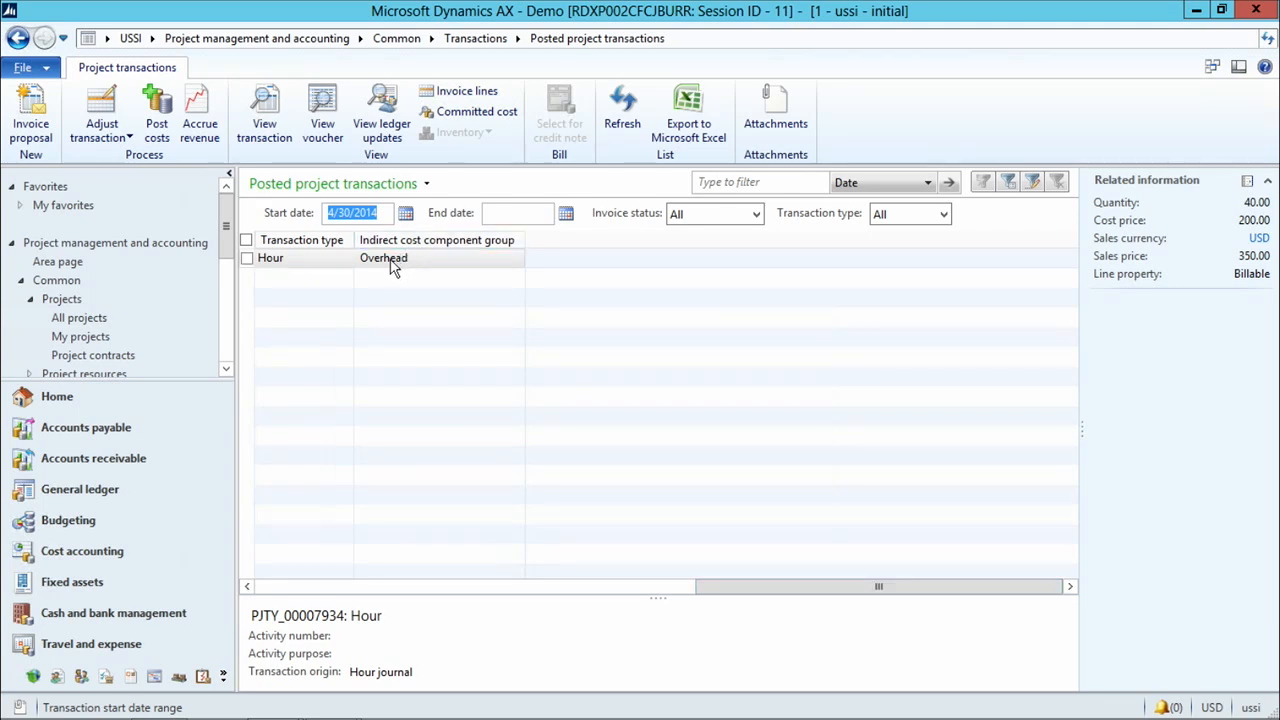
pyautogui.click(264, 586)
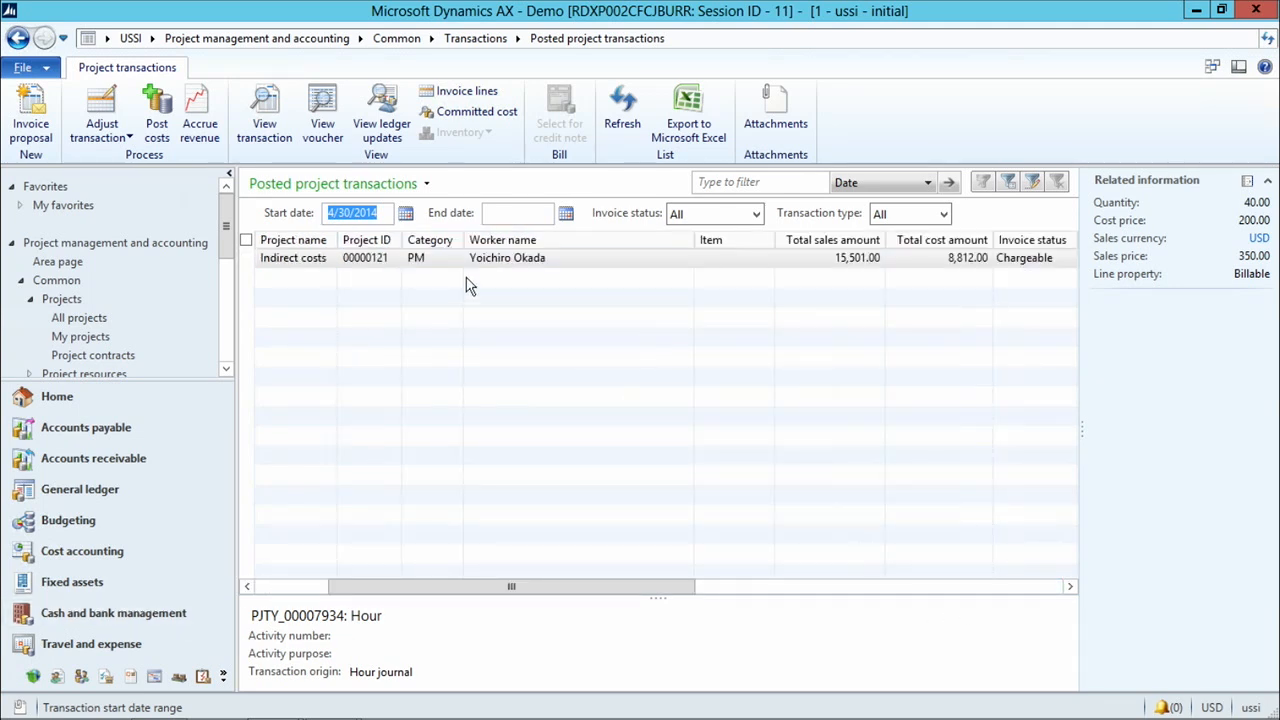
# View the posted hour transaction's details to examine its indirect cost and total sales amounts, and close it
pyautogui.click(295, 262)
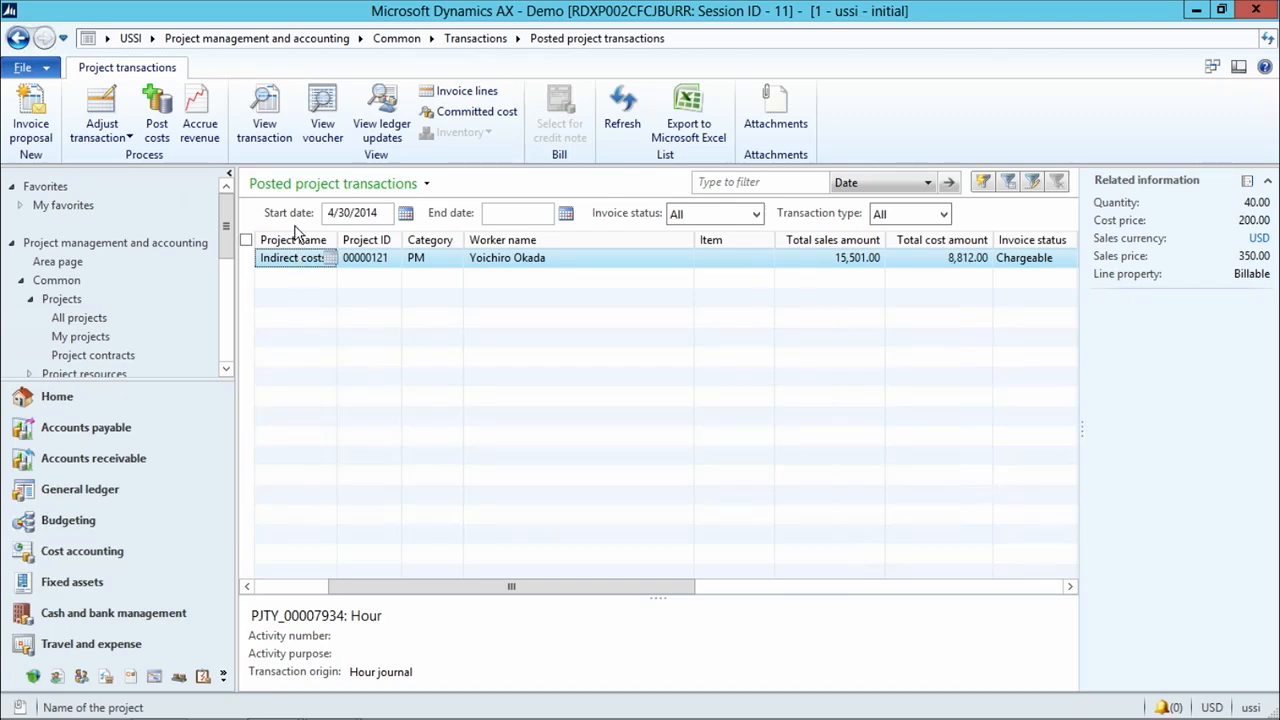
pyautogui.click(278, 116)
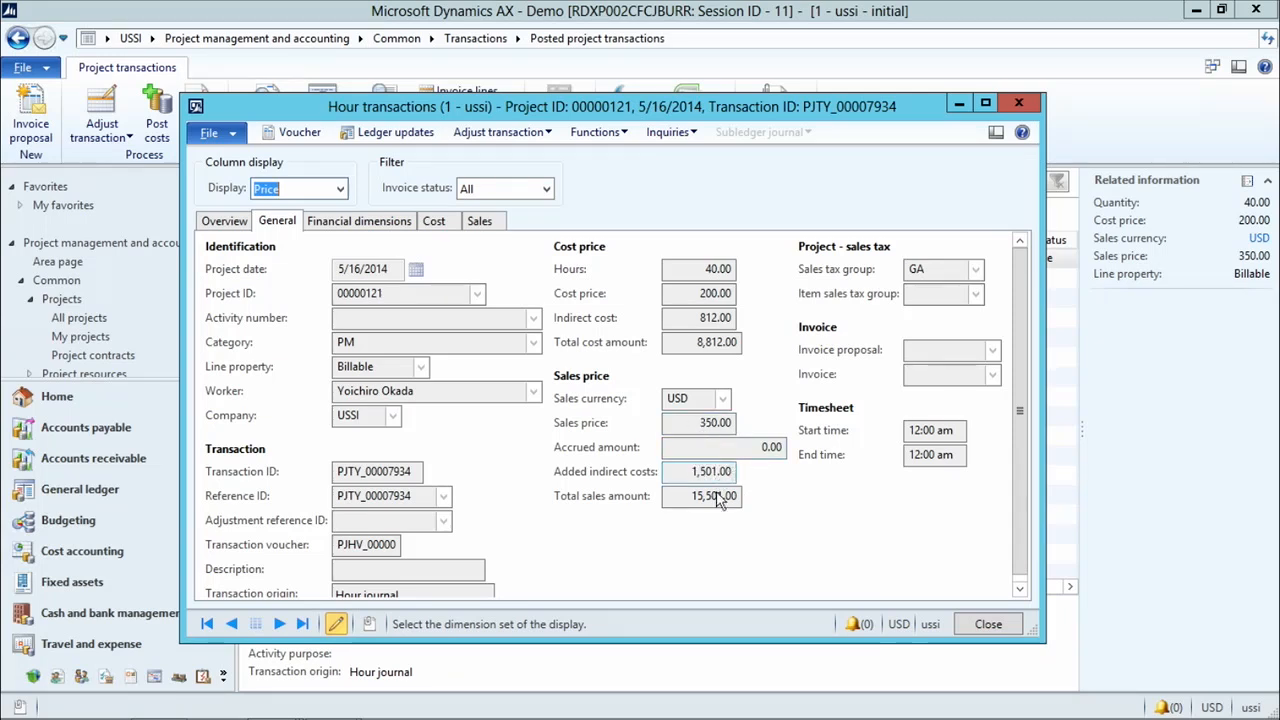
pyautogui.click(986, 624)
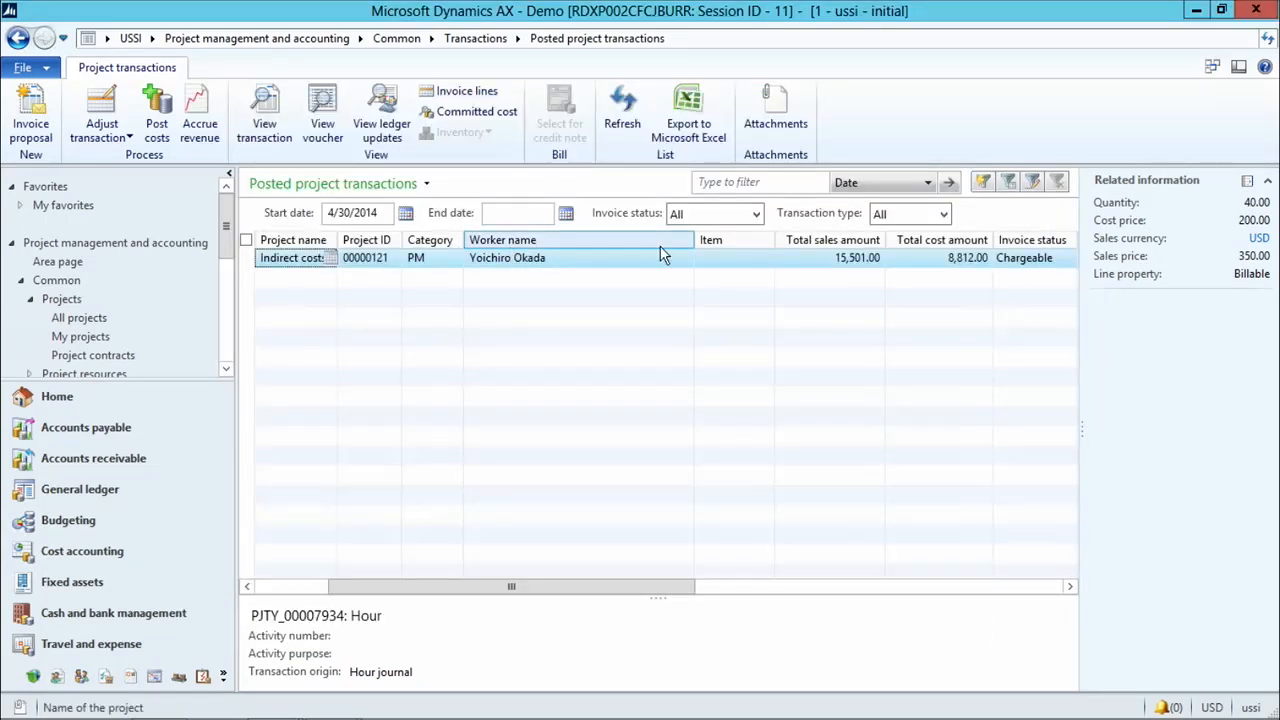
# Review the hour transaction's ledger updates and the cost and invoice amounts of each indirect cost component
pyautogui.click(383, 112)
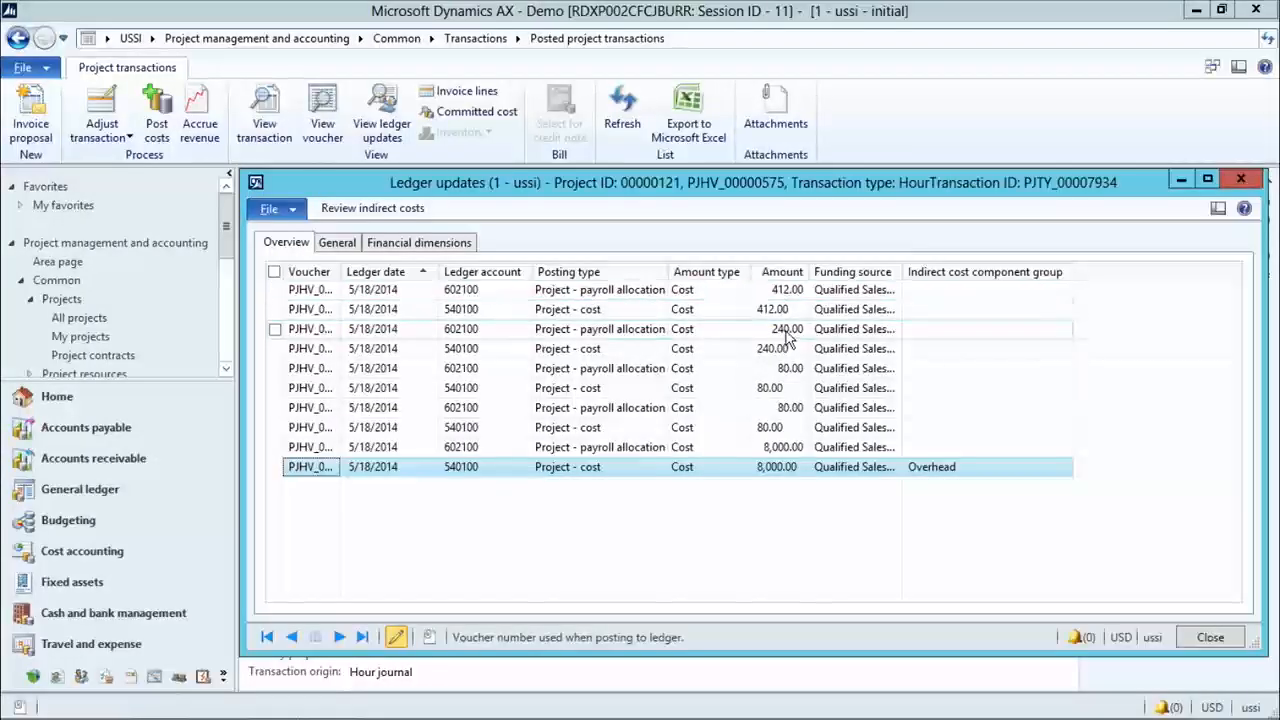
pyautogui.click(374, 207)
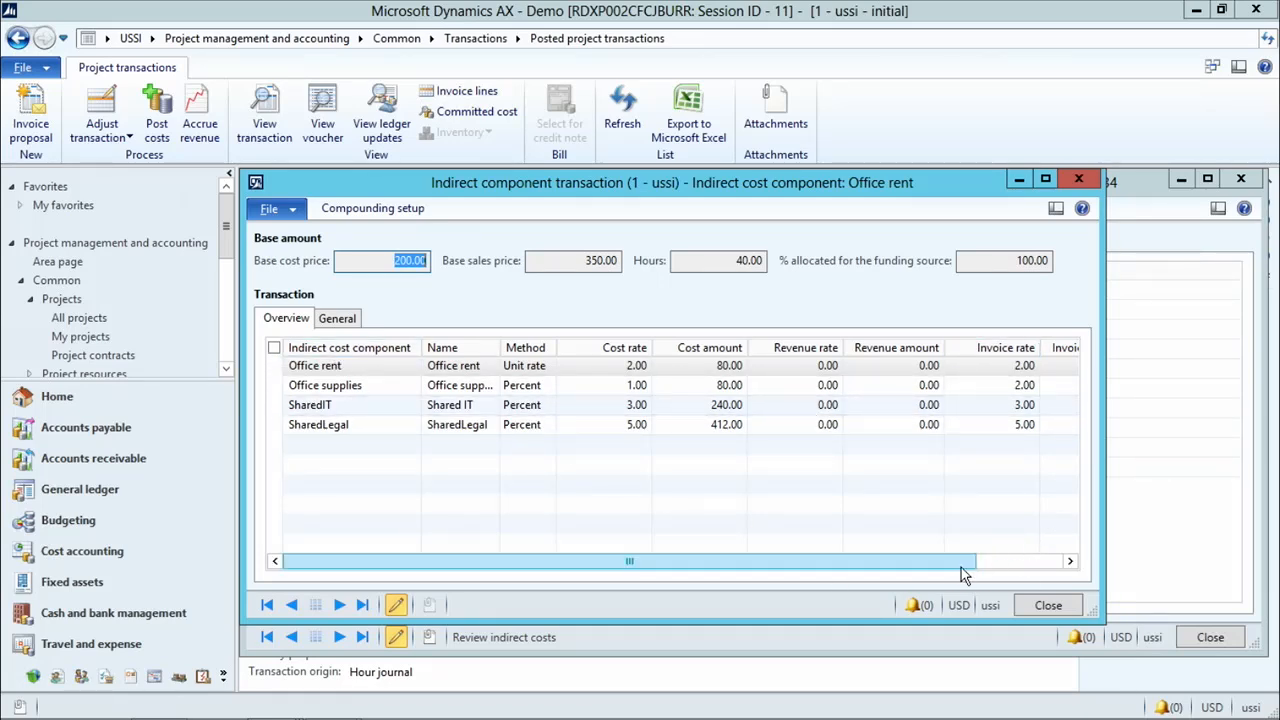
pyautogui.click(1020, 570)
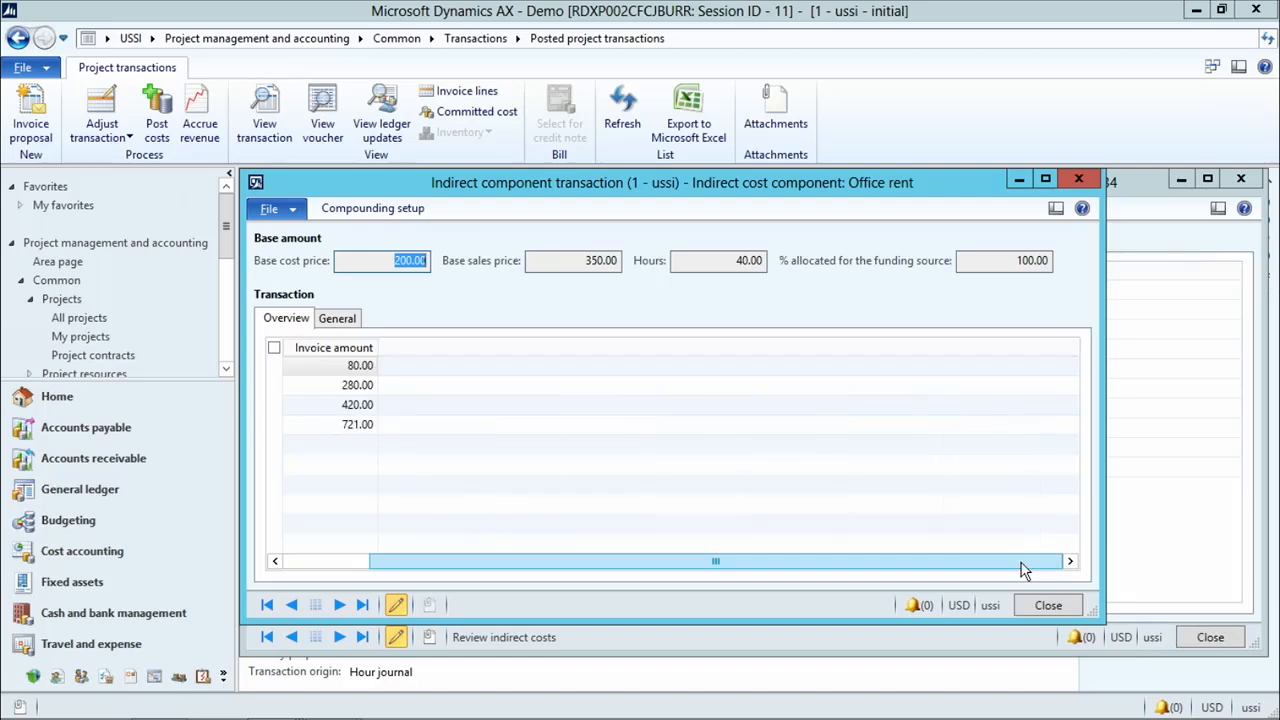
pyautogui.click(310, 570)
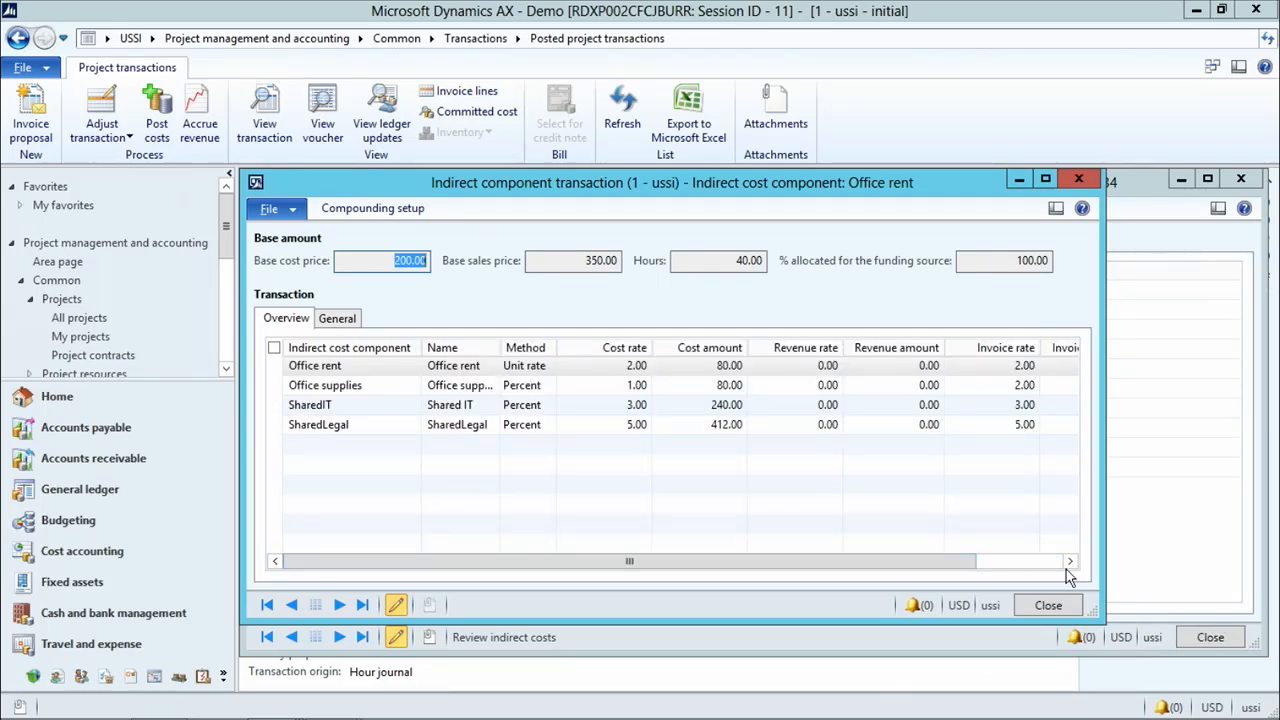
pyautogui.click(1047, 605)
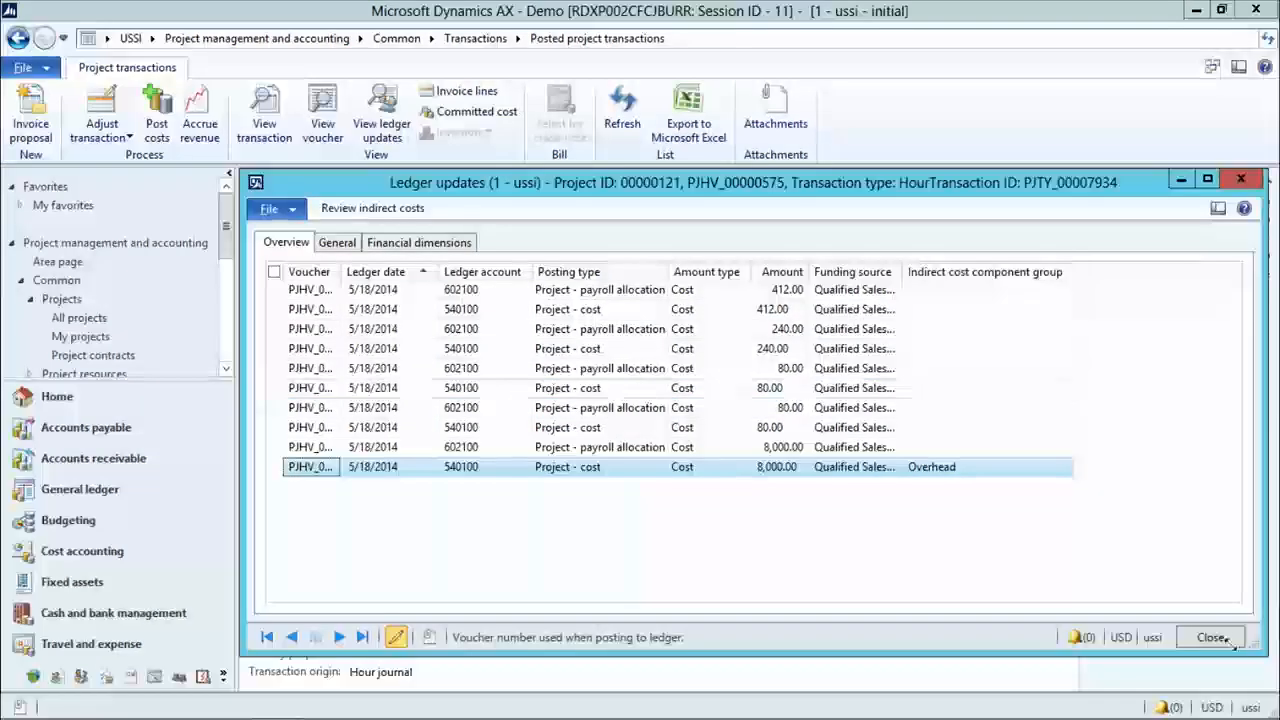
pyautogui.click(1227, 643)
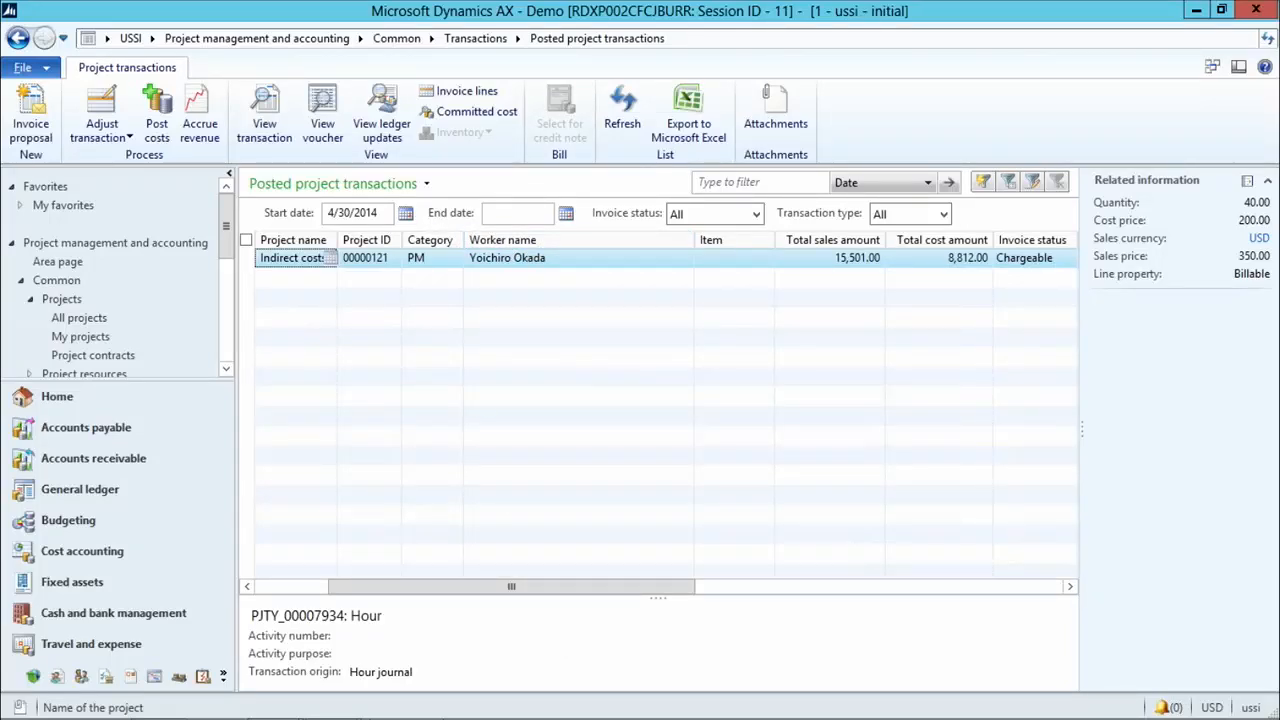
# Return to the Indirect costs project and create an invoice proposal for its hour transaction, checking the indirect costs and line amount
pyautogui.moveTo(200, 715)
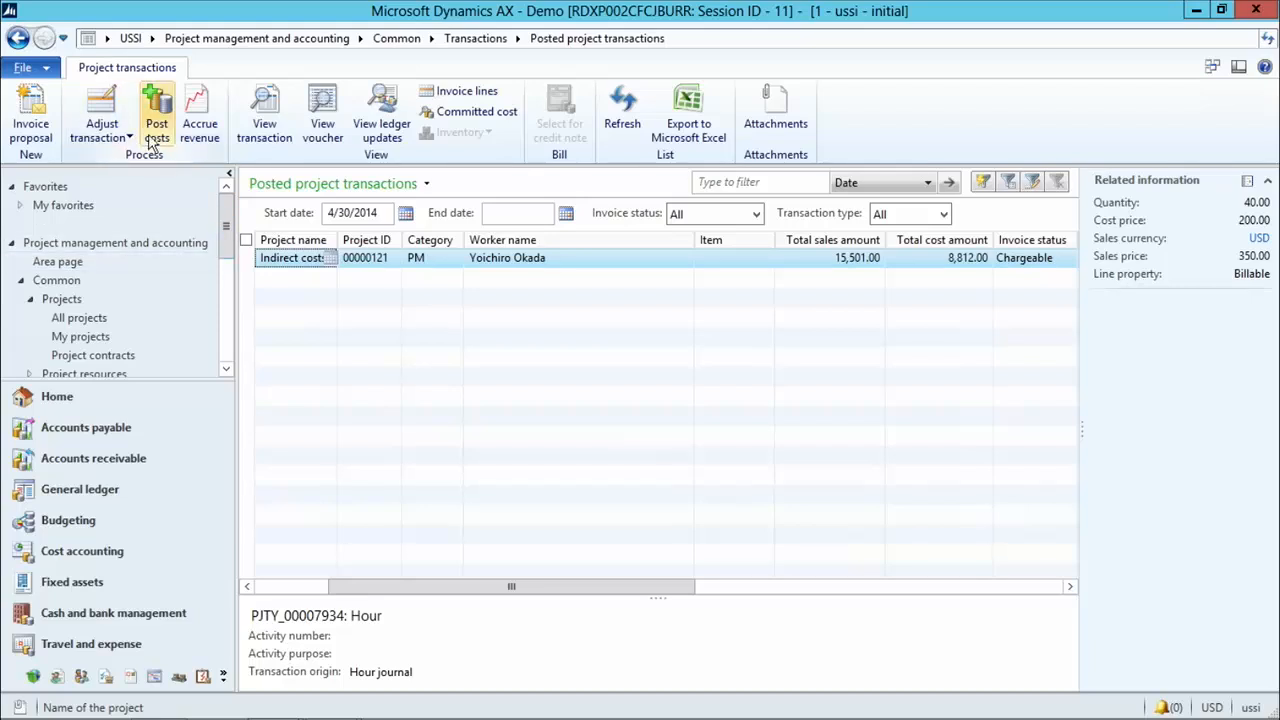
pyautogui.moveTo(272, 702)
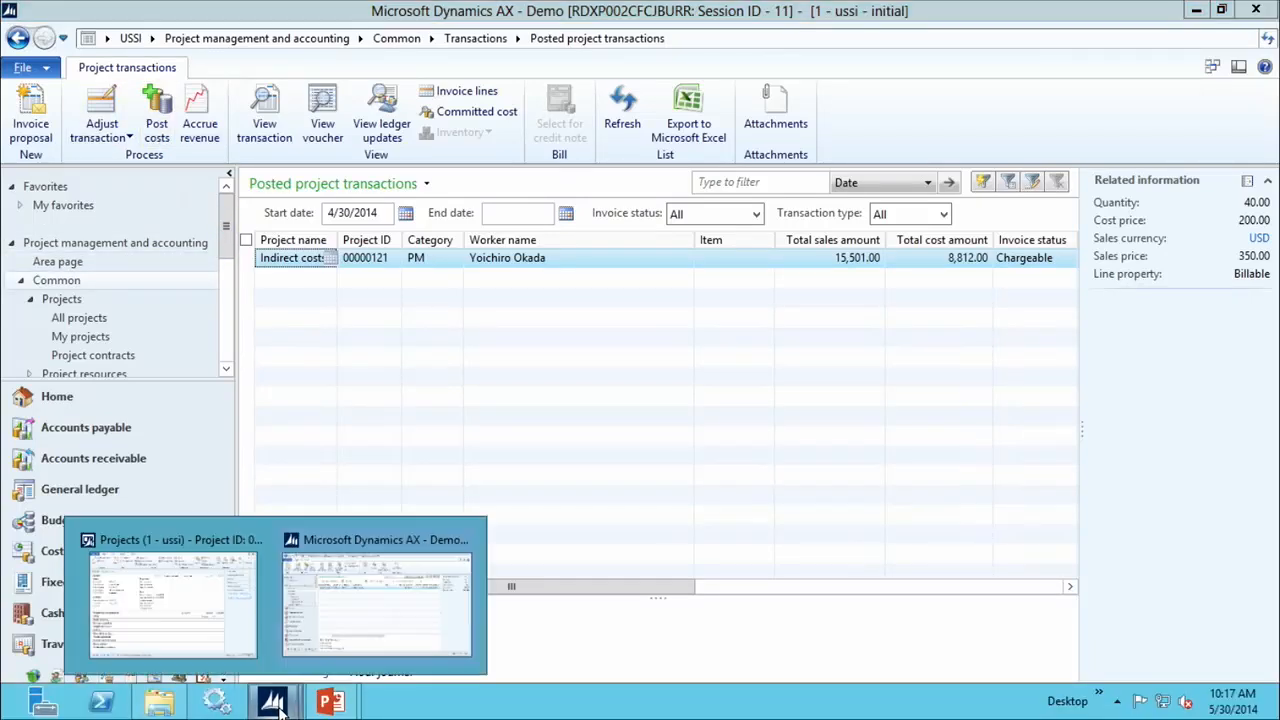
pyautogui.click(232, 620)
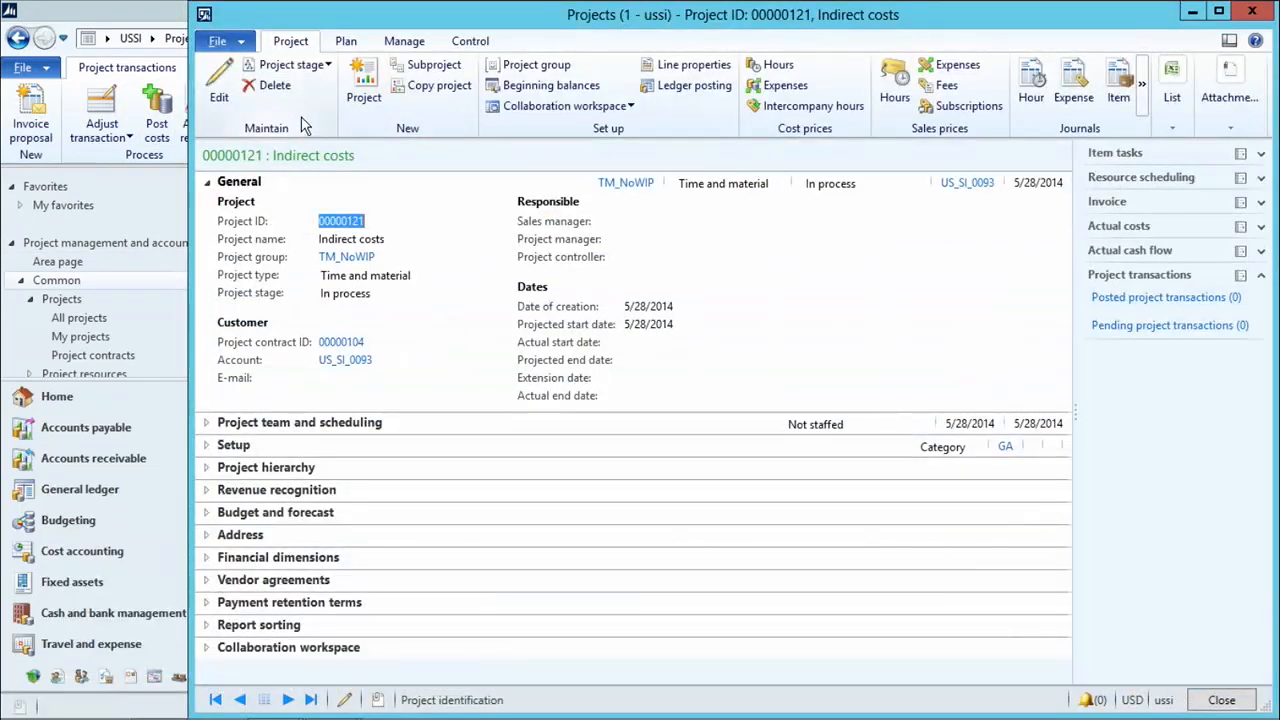
pyautogui.click(406, 42)
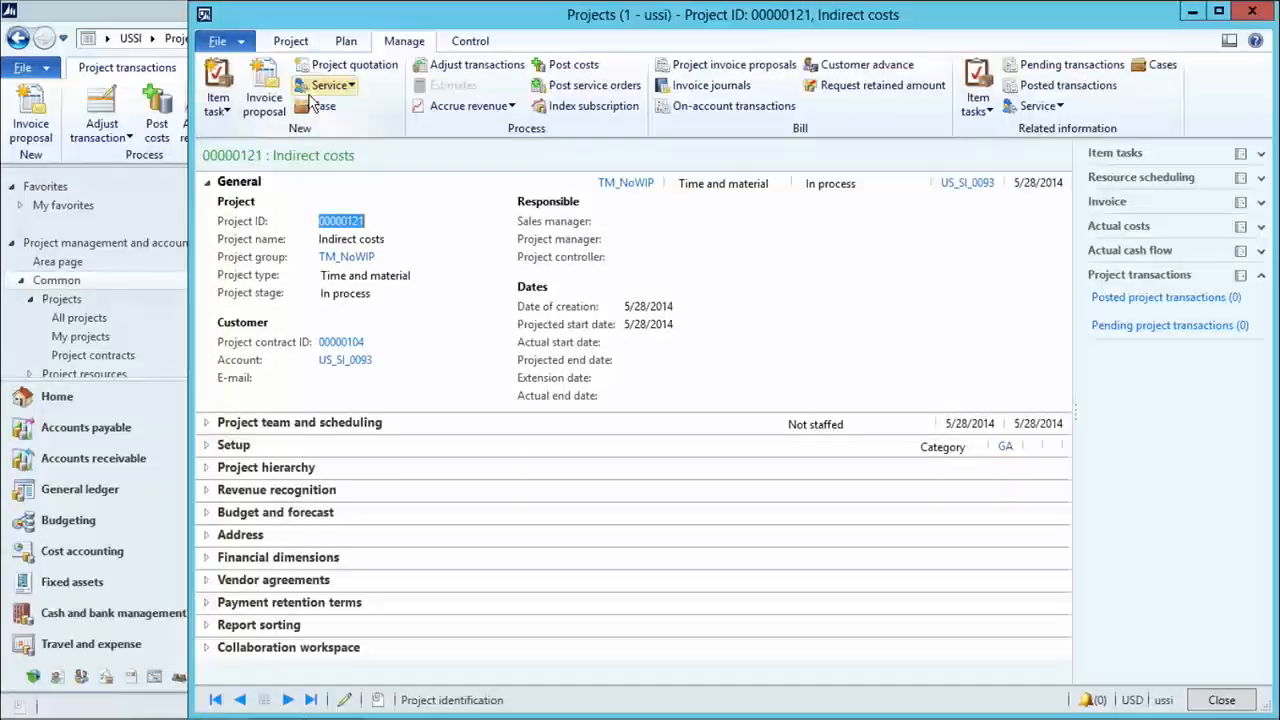
pyautogui.click(264, 100)
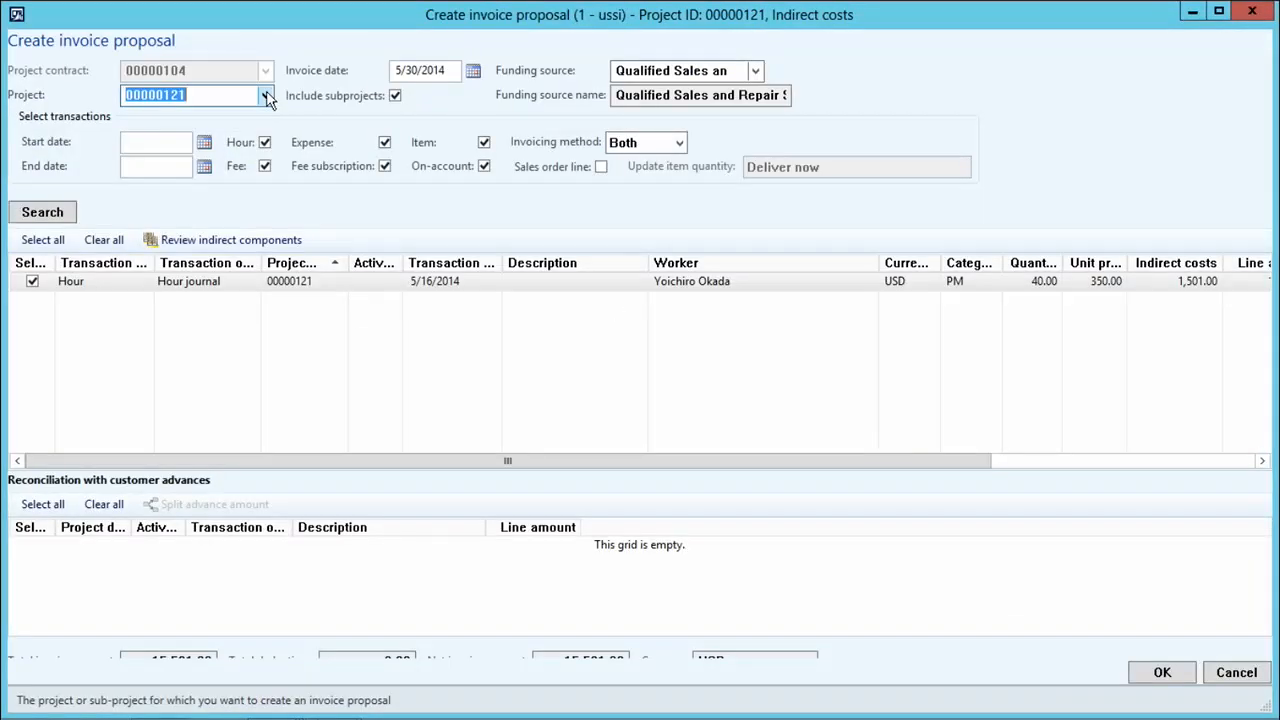
pyautogui.moveTo(994, 462); pyautogui.dragTo(1080, 462)
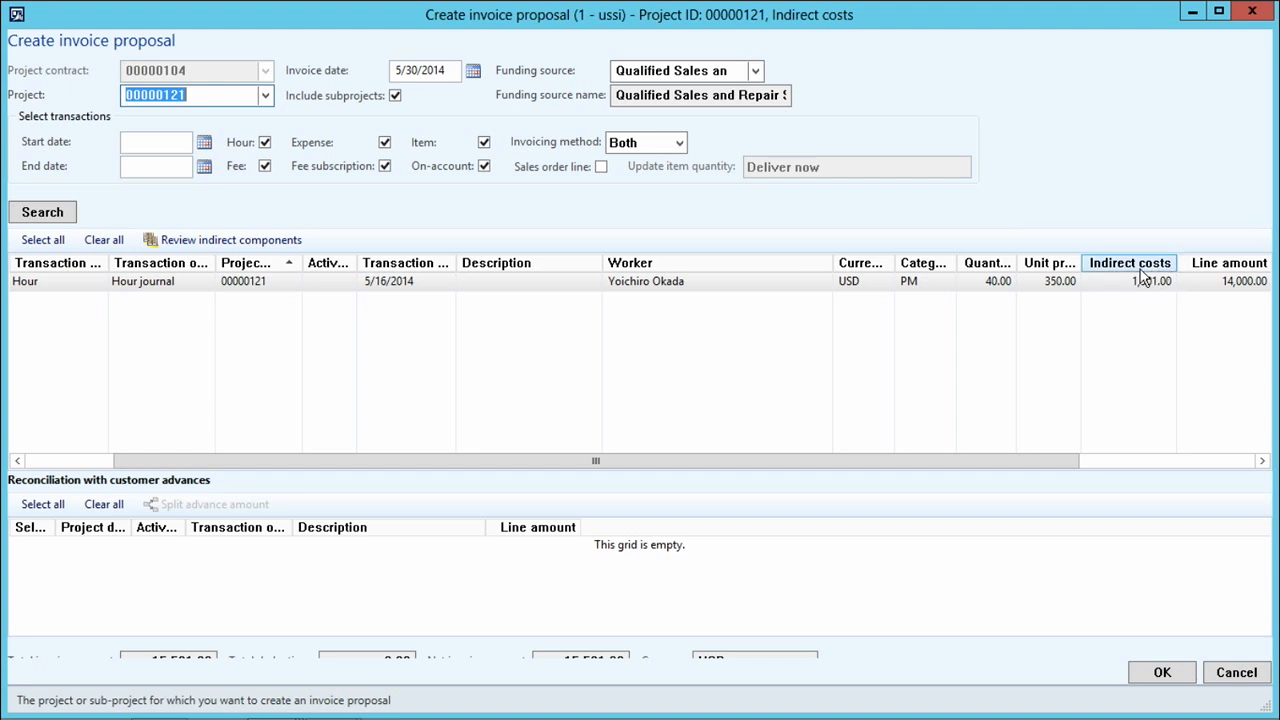
pyautogui.click(1163, 676)
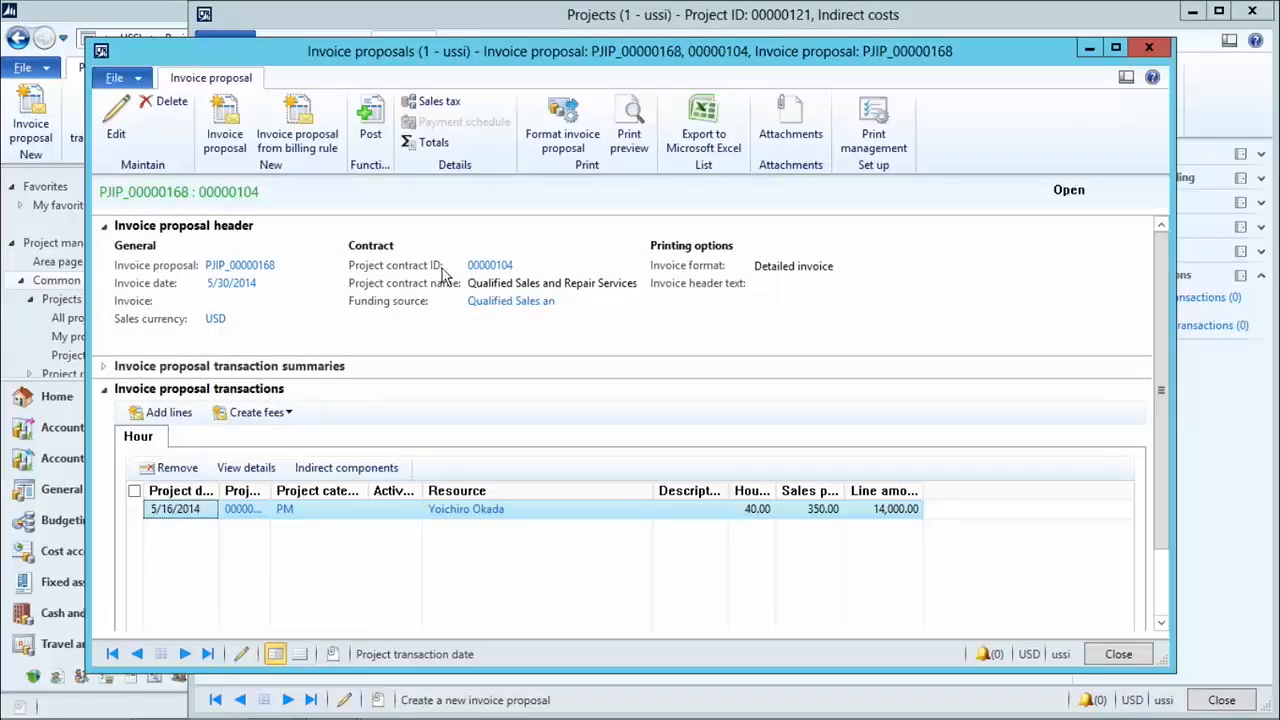
# Review the indirect cost components of the invoice proposal's hour line and close them
pyautogui.click(347, 467)
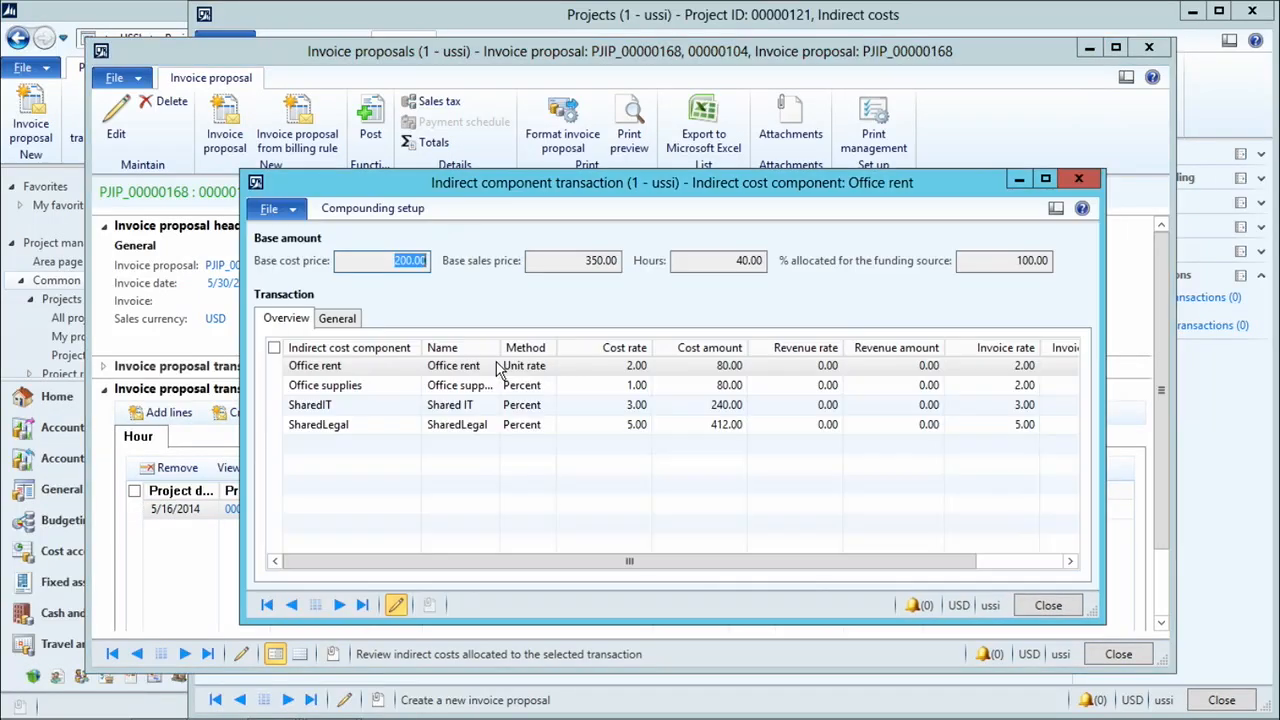
pyautogui.moveTo(851, 566)
pyautogui.mouseDown()
pyautogui.moveTo(931, 563)
pyautogui.moveTo(834, 565)
pyautogui.mouseUp()
pyautogui.click(1049, 605)
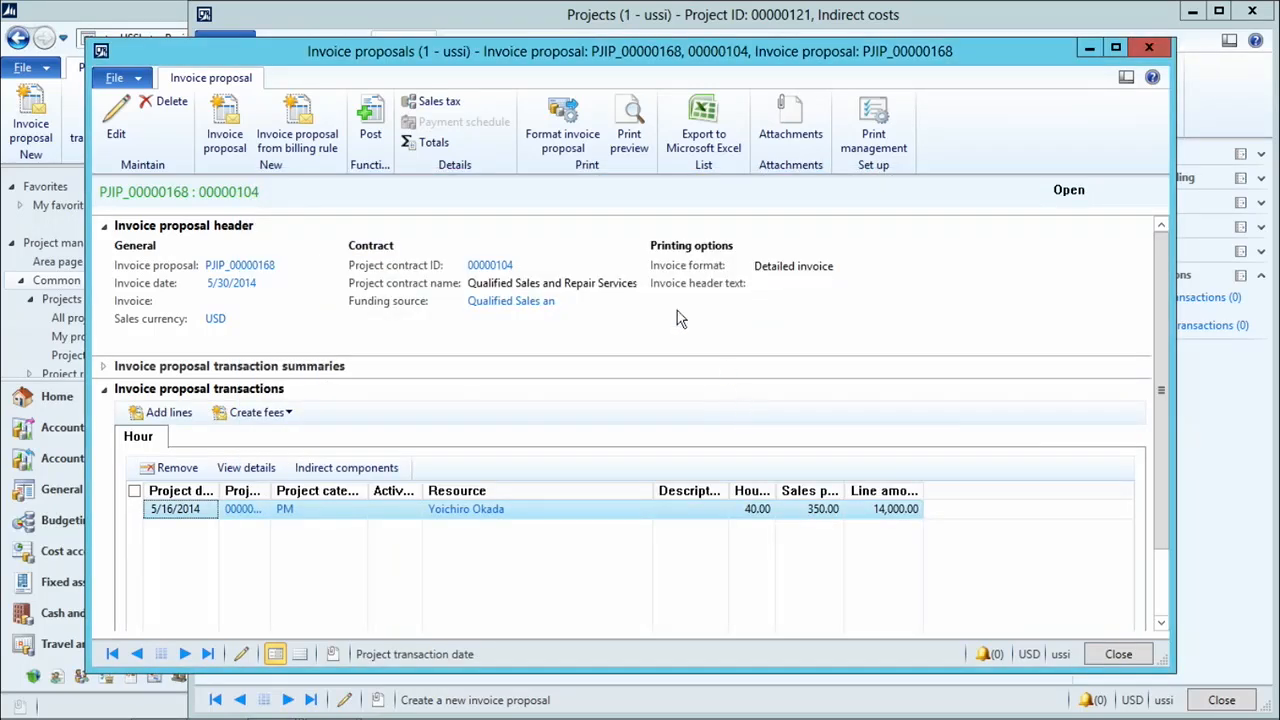
# Post the project's invoice proposal without printing the invoice, and close the invoice proposal
pyautogui.click(371, 115)
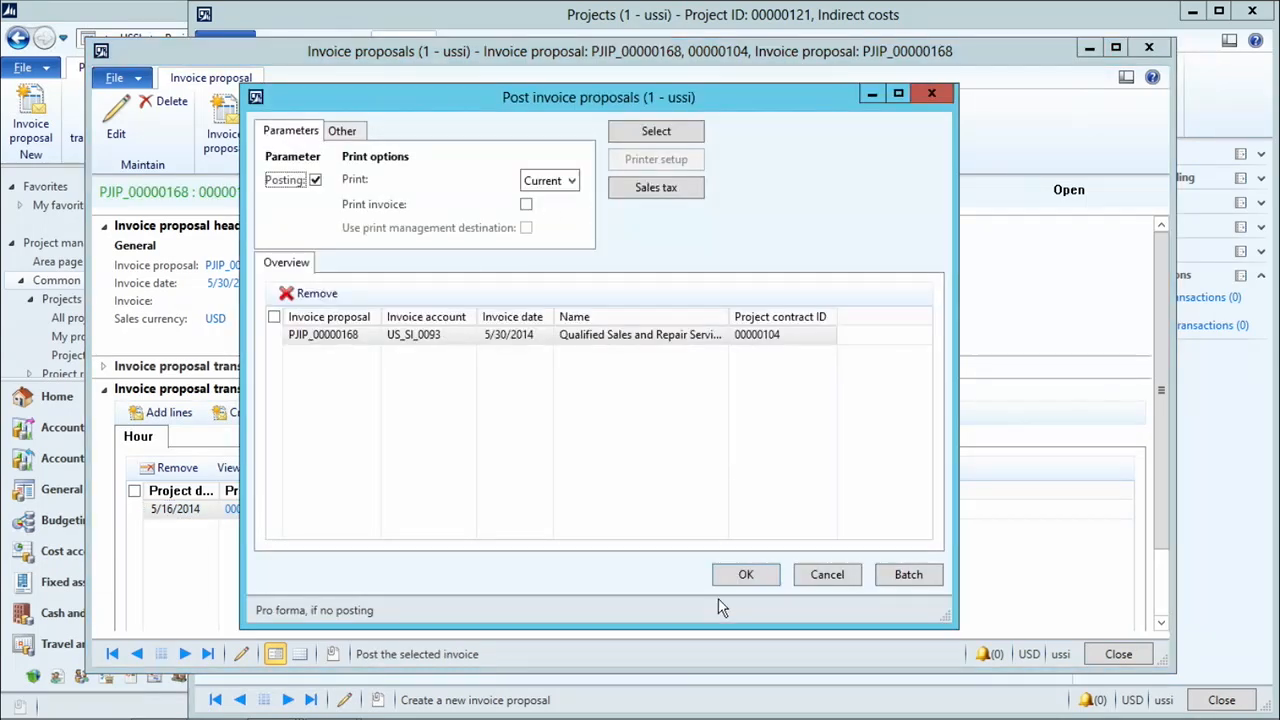
pyautogui.click(729, 584)
pyautogui.click(667, 432)
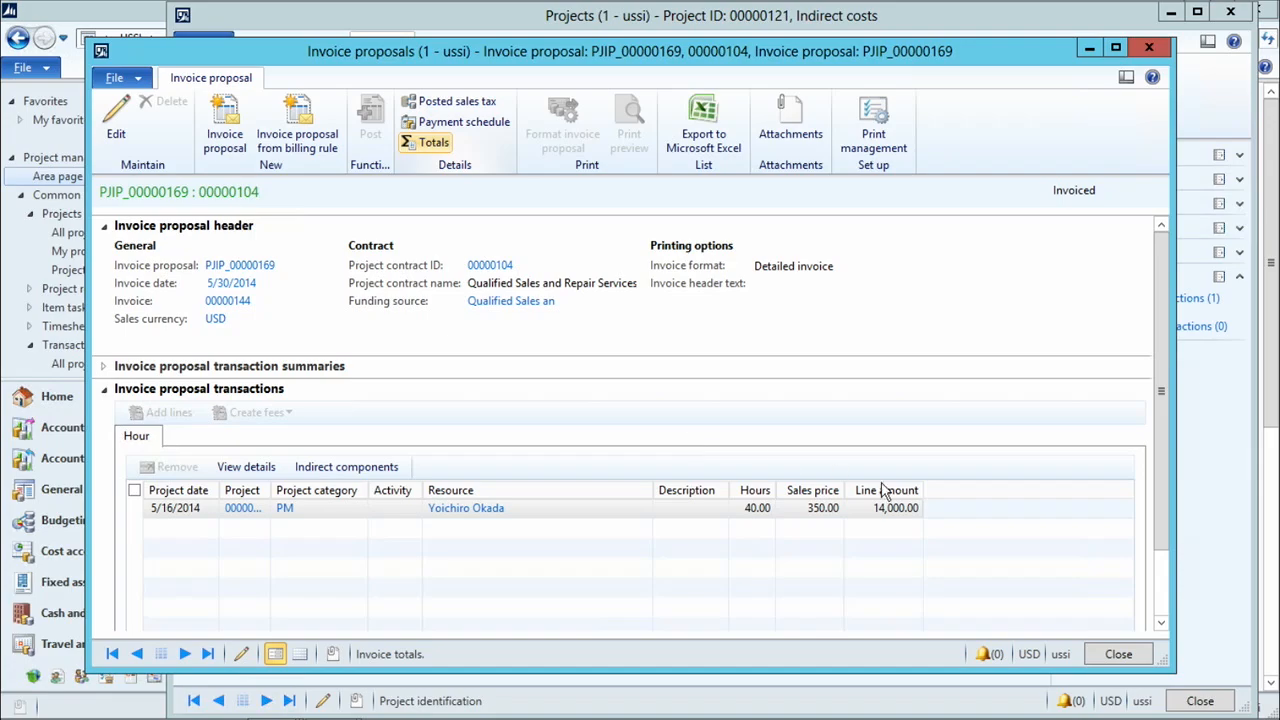
pyautogui.click(1140, 652)
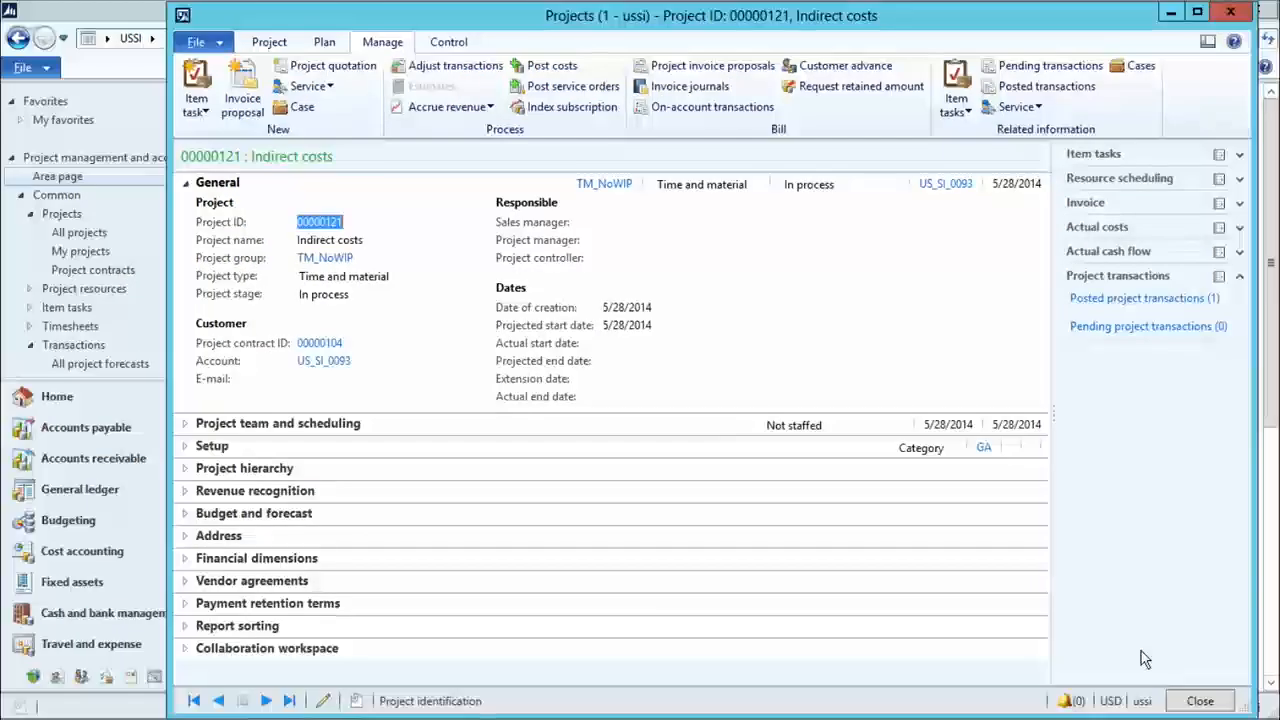